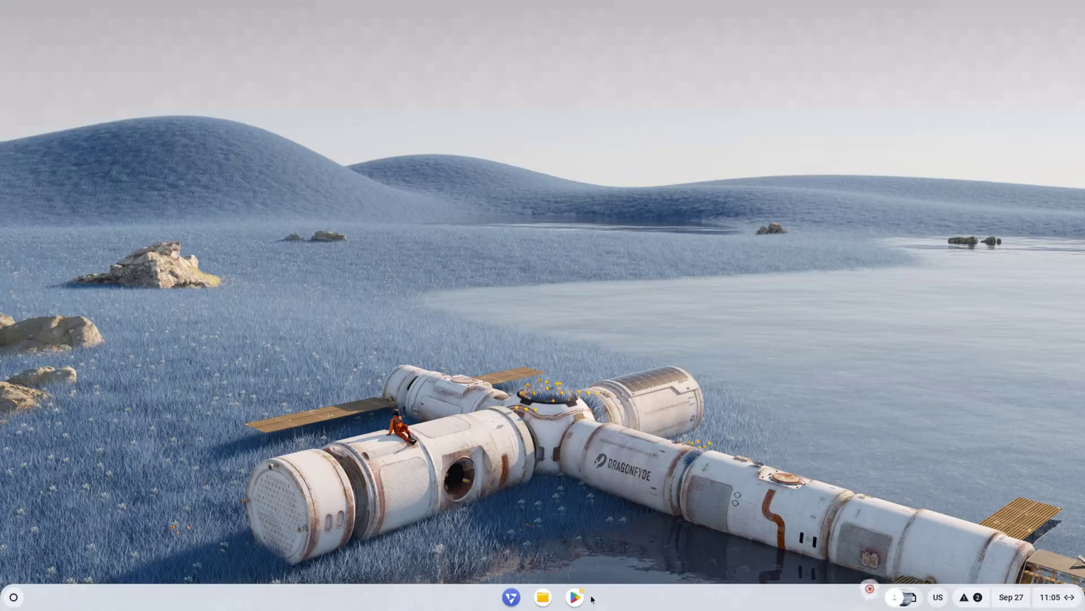
Step: Launch Google Play from the Play Store icon on the FydeOS shelf
{"action": "left_click", "coordinate": [582, 602]}
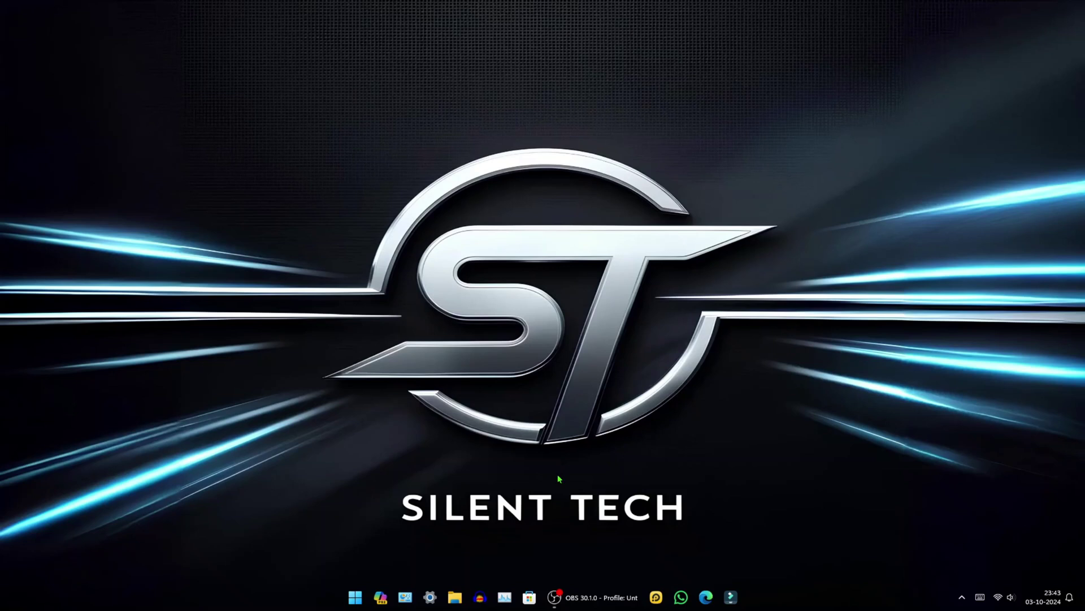
Step: Open Disk Management via a 'disk pa' search and view Disk 0's Volumes properties
{"action": "left_click", "coordinate": [355, 598]}
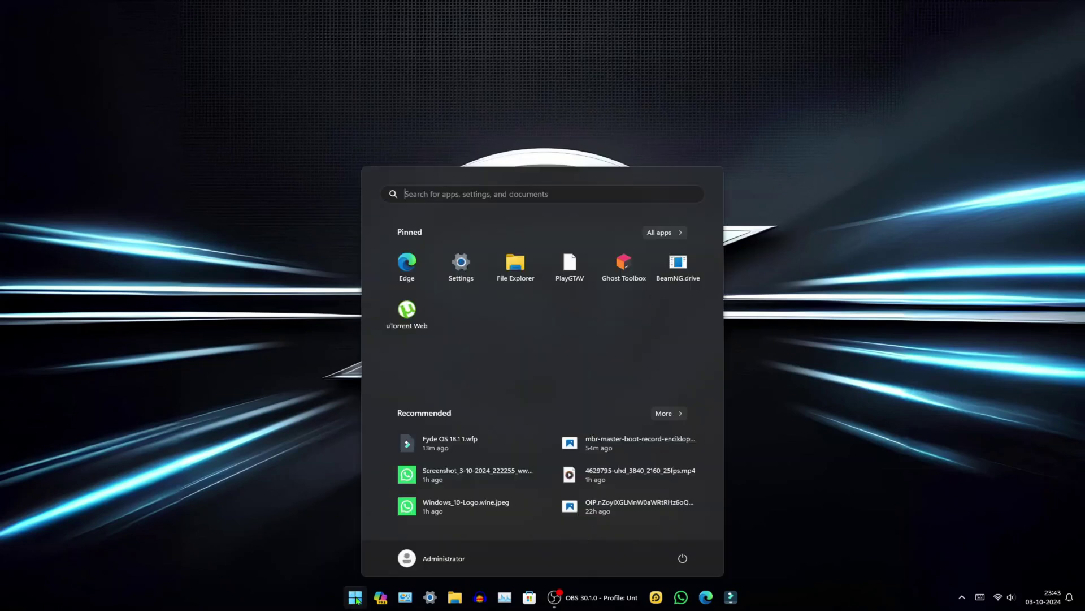
{"action": "type", "text": "disk pa"}
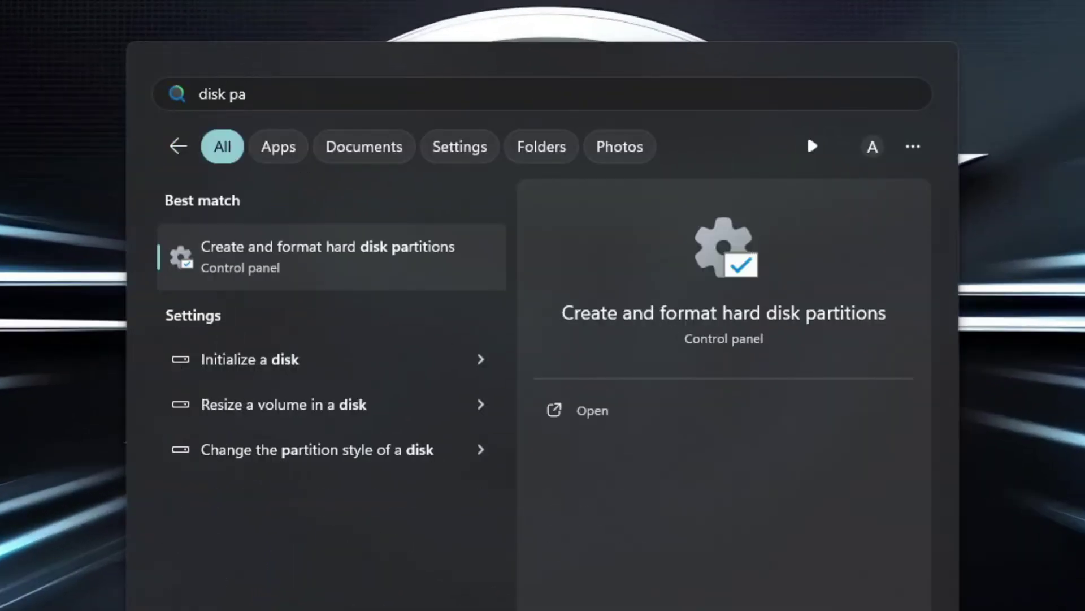
{"action": "key", "text": "Return"}
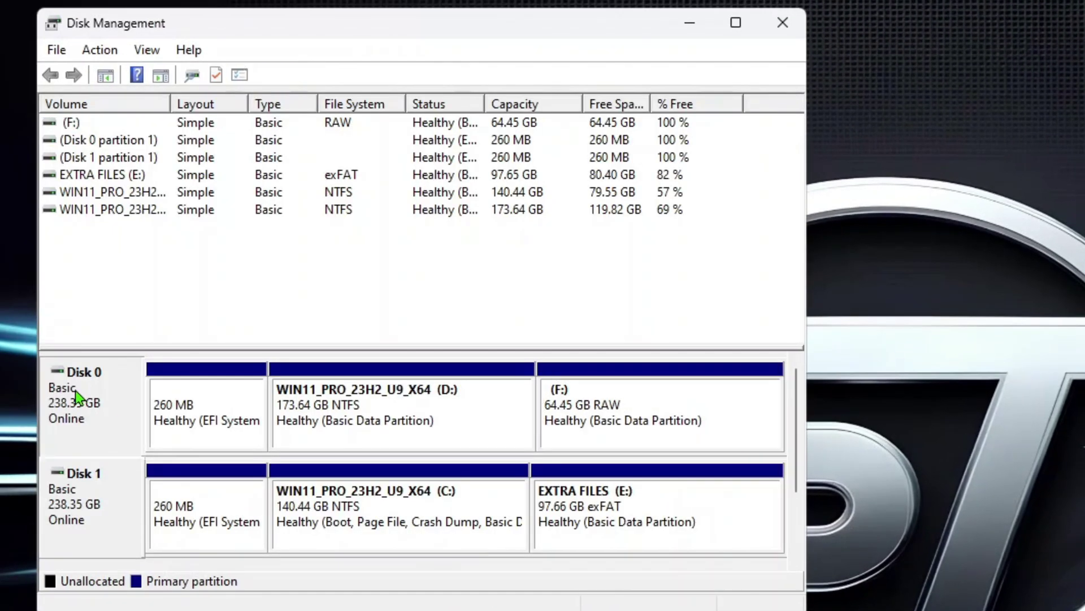
{"action": "right_click", "coordinate": [77, 397]}
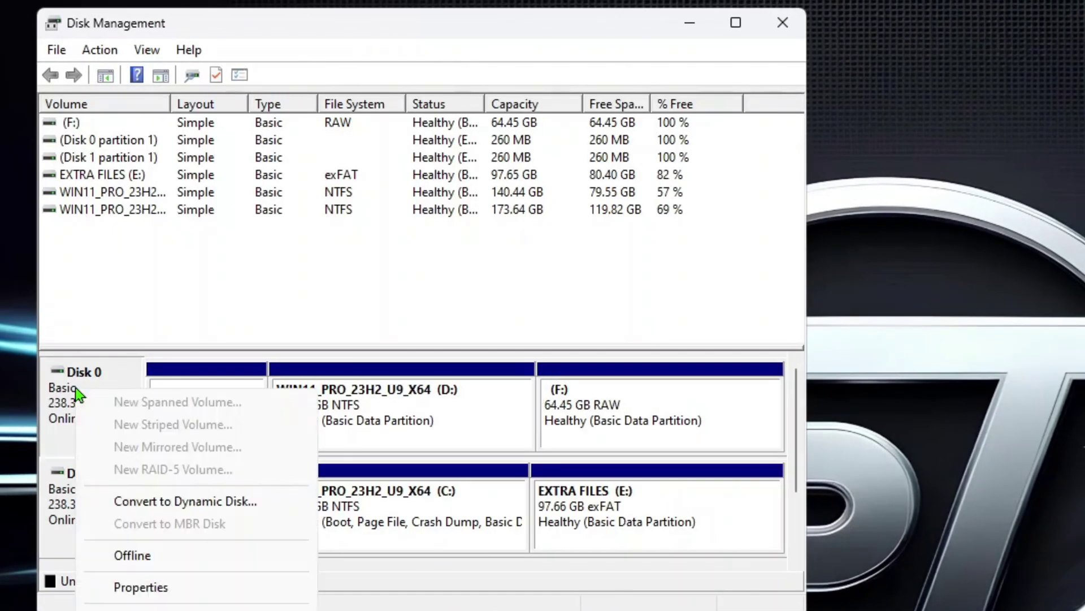
{"action": "left_click", "coordinate": [150, 584]}
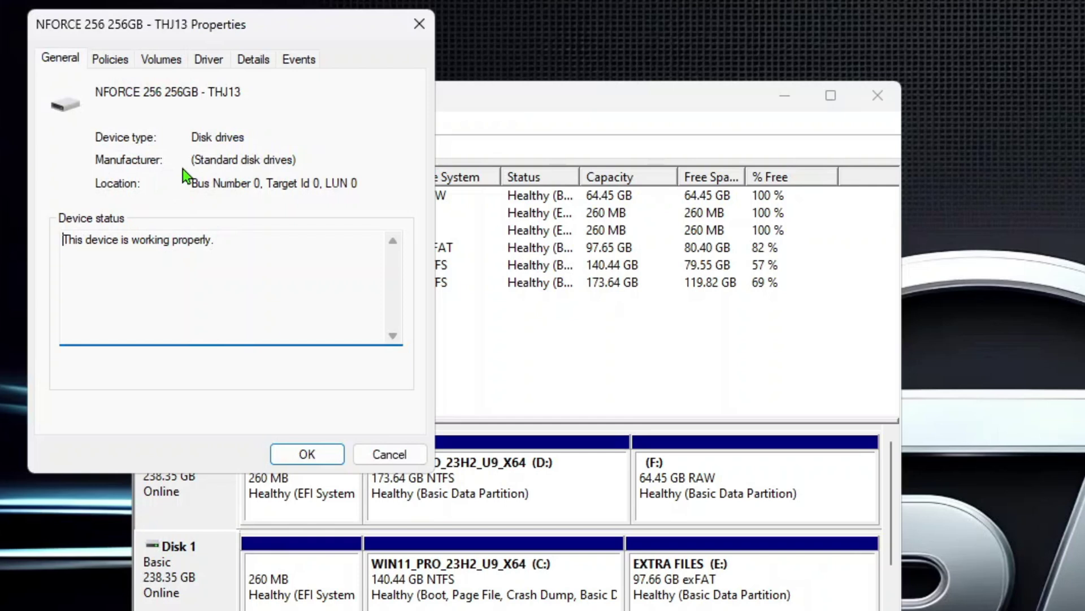
{"action": "left_click", "coordinate": [171, 65]}
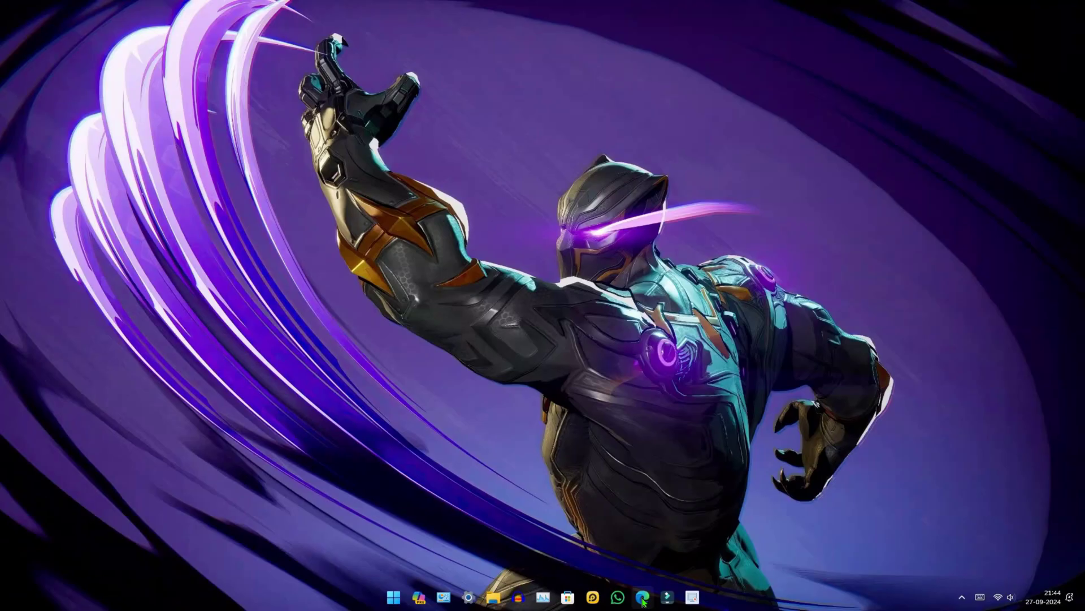
Step: Search 'fyde os', accept cookies on fydeos.io, and download the 8th–13th Gen Intel image
{"action": "left_click", "coordinate": [644, 596]}
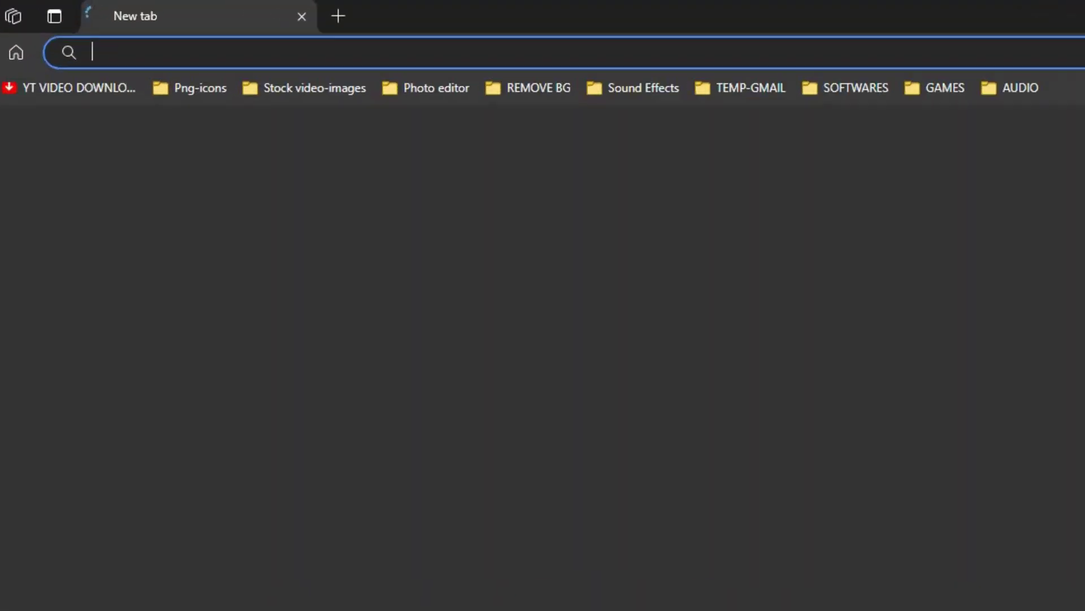
{"action": "type", "text": "fyde os"}
{"action": "key", "text": "Return"}
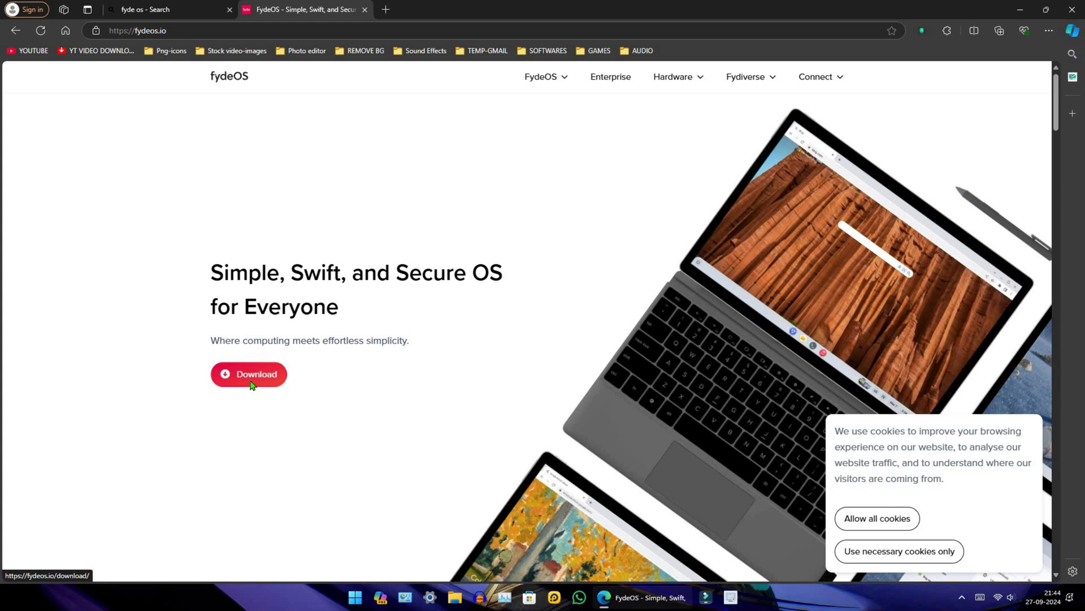
{"action": "left_click", "coordinate": [250, 377]}
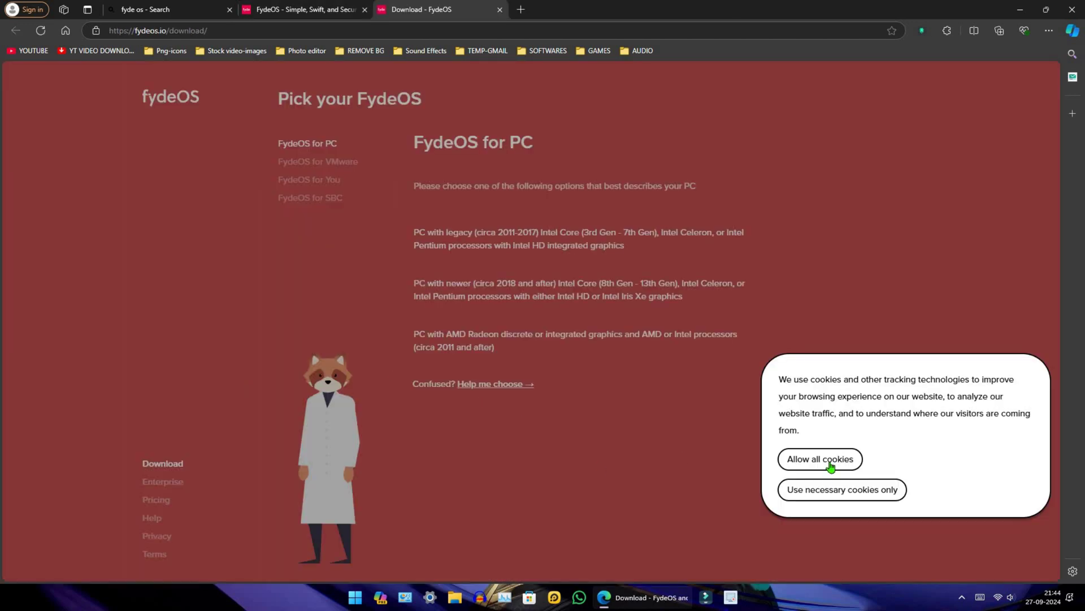
{"action": "left_click", "coordinate": [831, 459]}
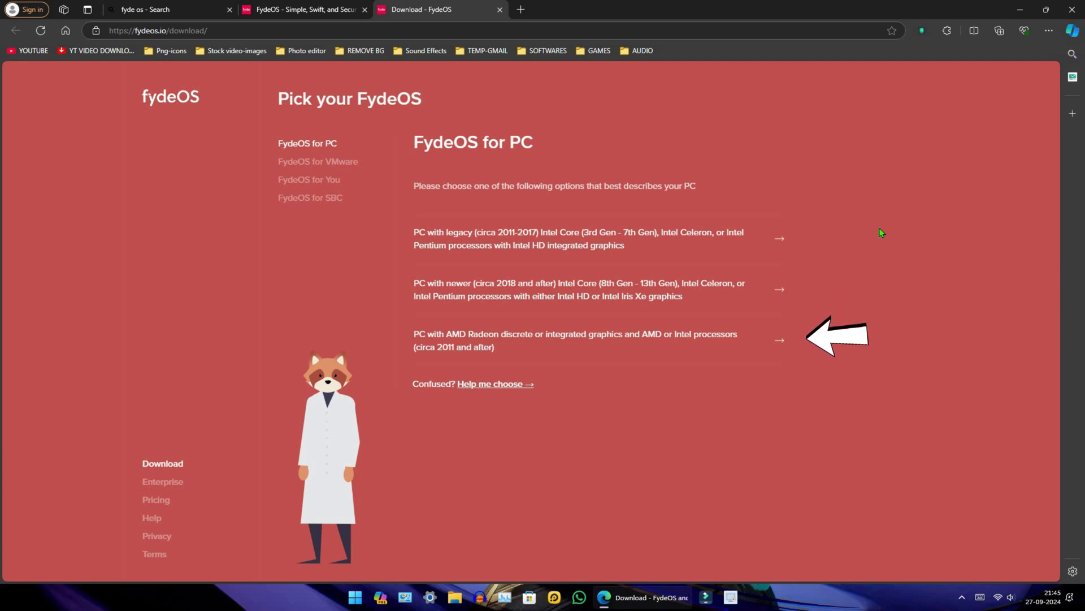
{"action": "left_click", "coordinate": [776, 285]}
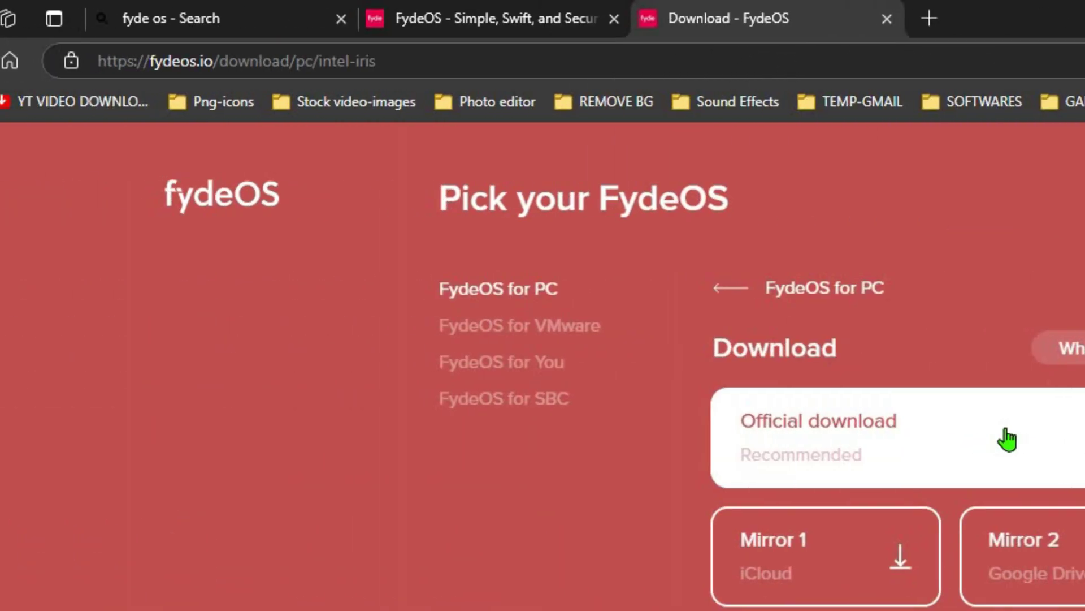
Step: Search 'rufus', go to rufus.ie and download rufus-4.5.exe
{"action": "left_click", "coordinate": [640, 51]}
{"action": "type", "text": "rufus"}
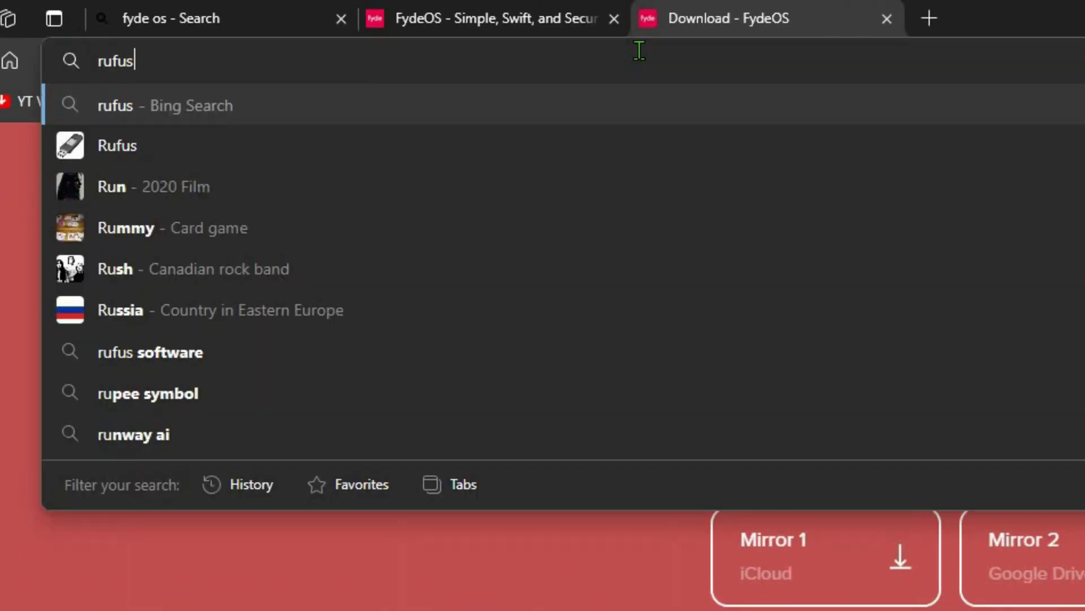
{"action": "key", "text": "Return"}
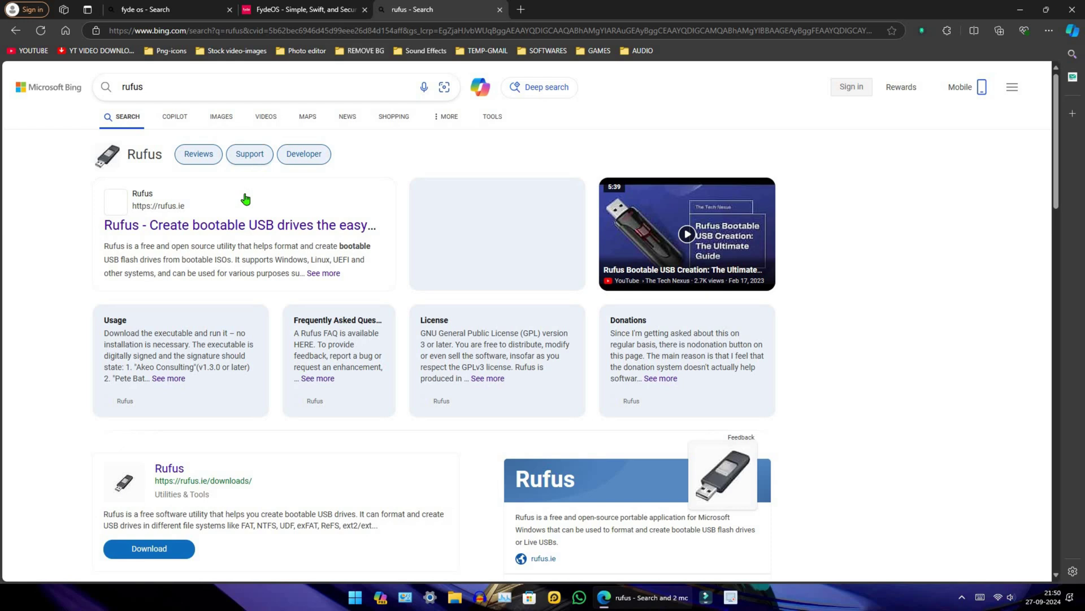
{"action": "left_click", "coordinate": [218, 225]}
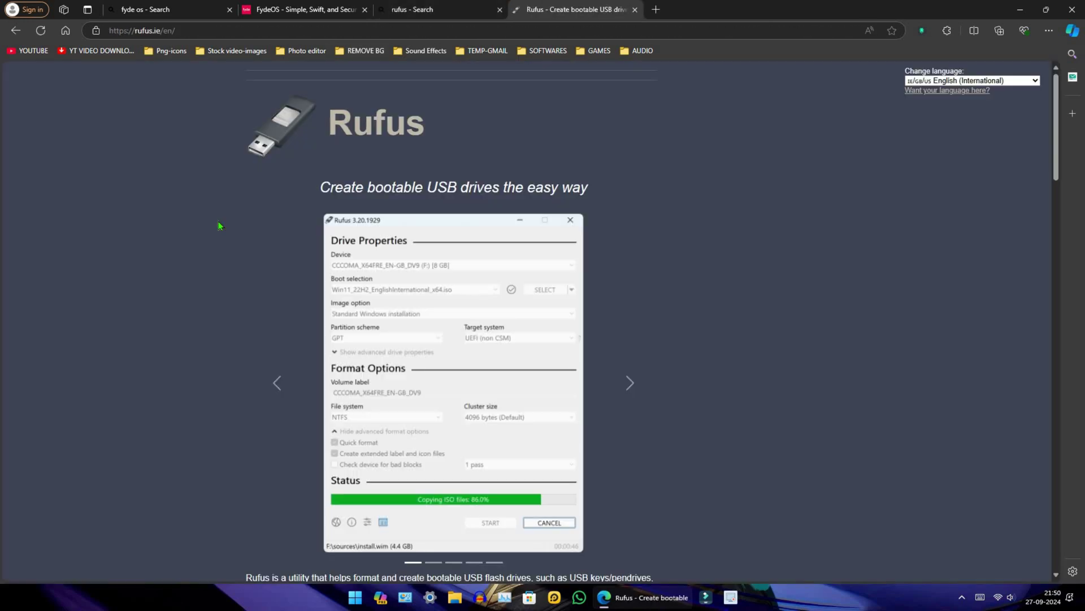
{"action": "scroll", "coordinate": [220, 226], "scroll_direction": "down", "scroll_amount": 8}
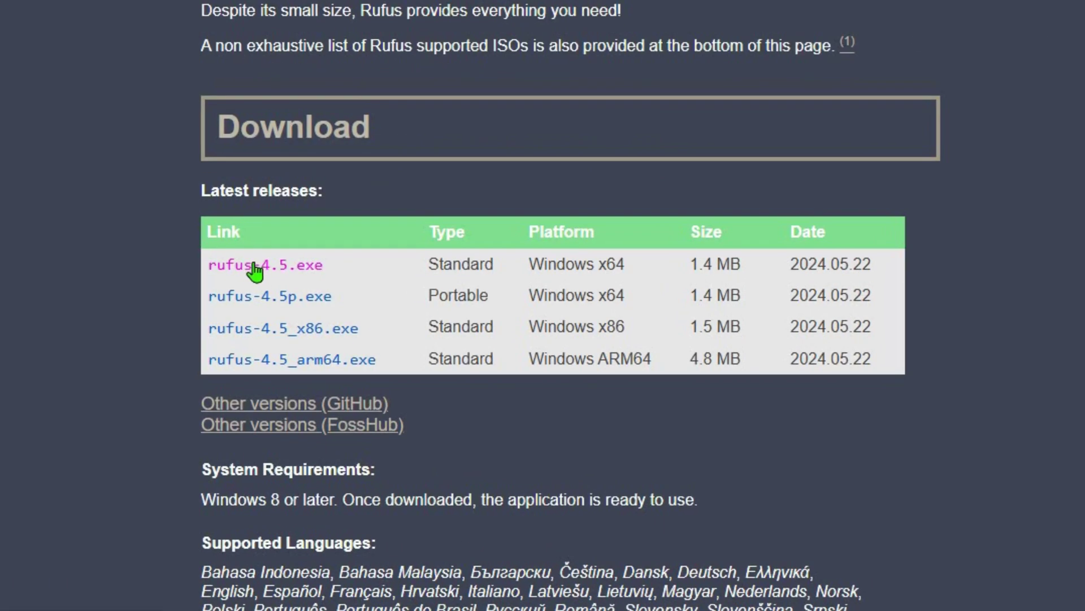
{"action": "left_click", "coordinate": [288, 265]}
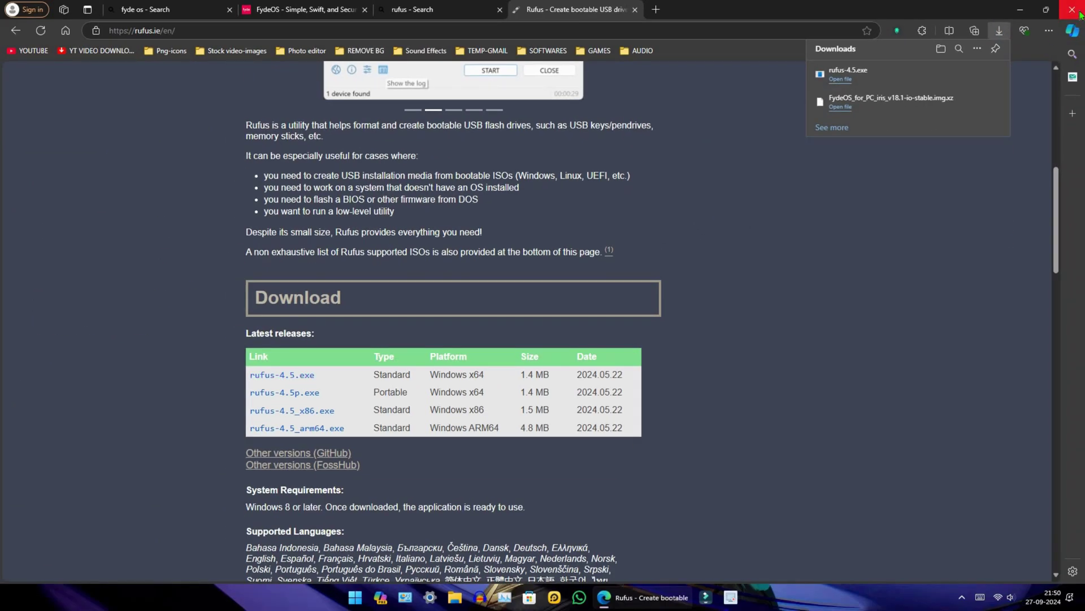
Step: Close Edge and launch Disk Management through a 'disk partition' search
{"action": "left_click", "coordinate": [1081, 15]}
{"action": "key", "text": "super"}
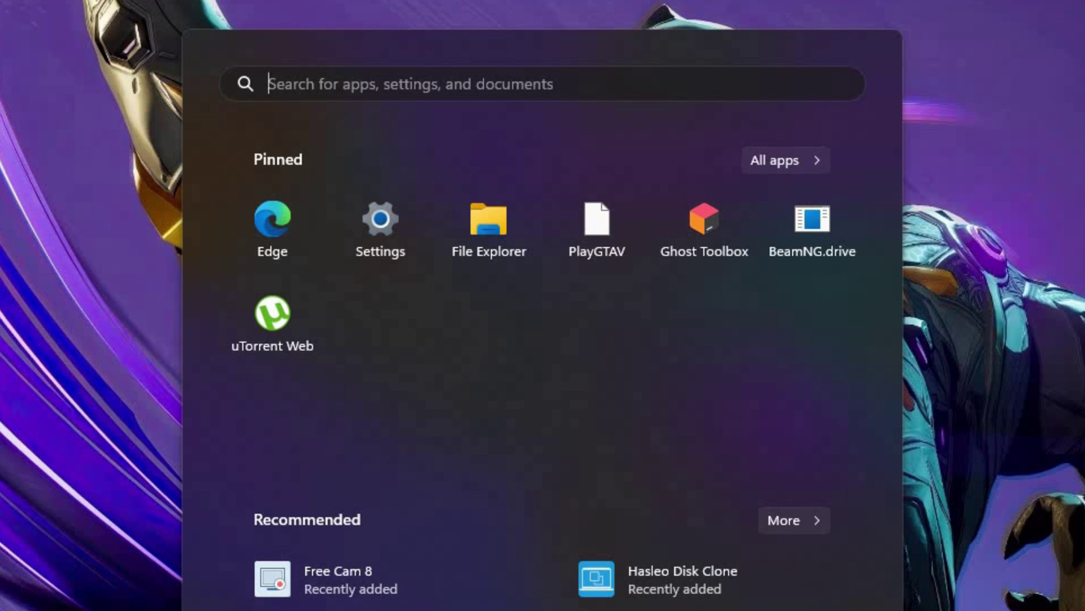
{"action": "type", "text": "disk partition"}
{"action": "key", "text": "Down"}
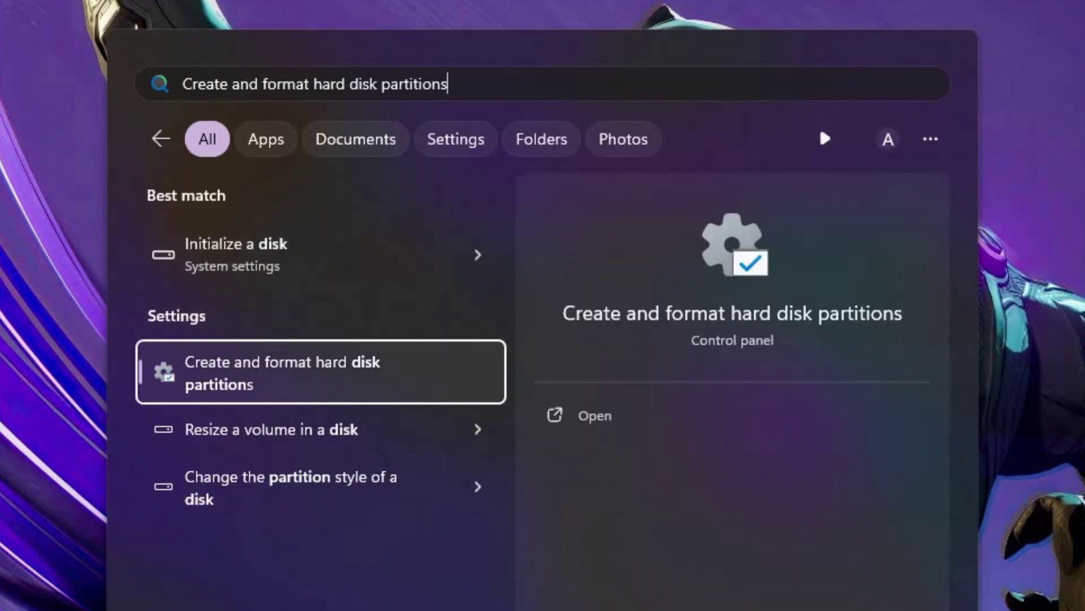
{"action": "key", "text": "Tab"}
{"action": "key", "text": "Return"}
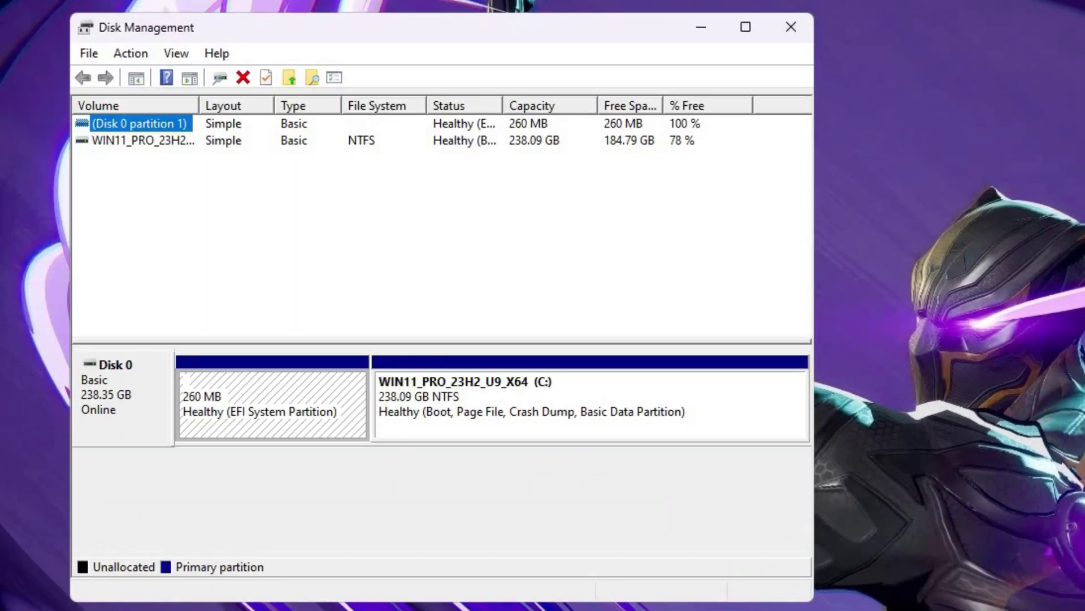
Step: Shrink the C: volume by 66000 MB to free 64.45 GB
{"action": "left_click", "coordinate": [519, 415]}
{"action": "right_click", "coordinate": [518, 414]}
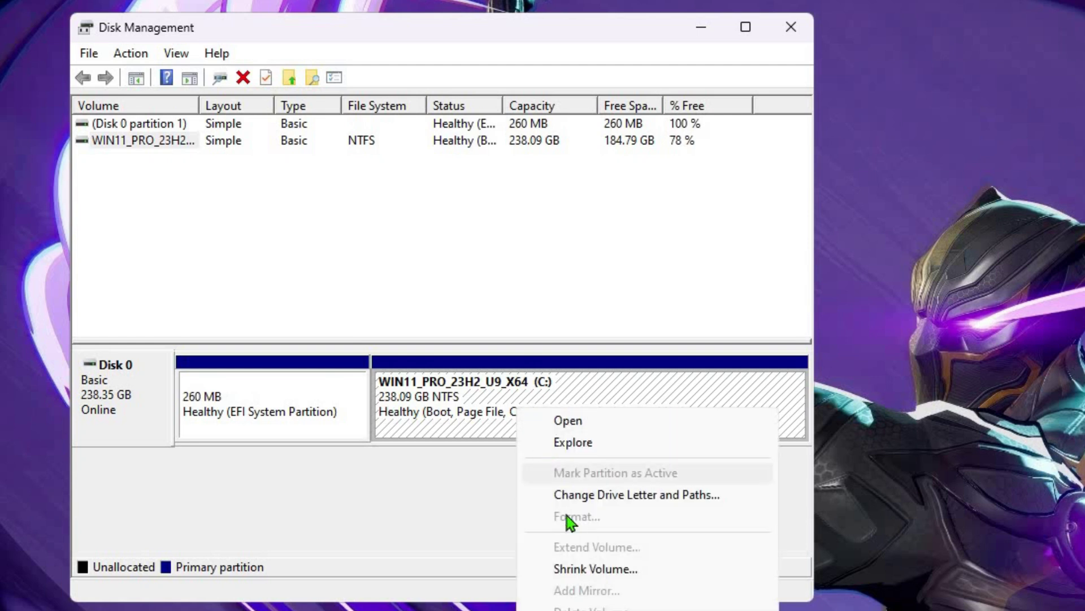
{"action": "left_click", "coordinate": [588, 570]}
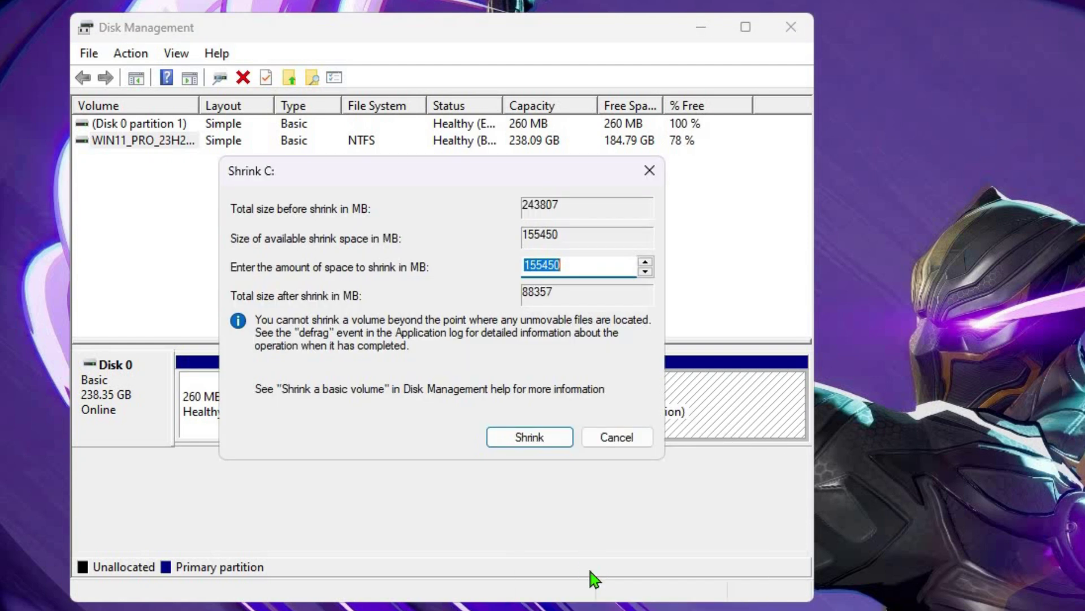
{"action": "left_click", "coordinate": [536, 445]}
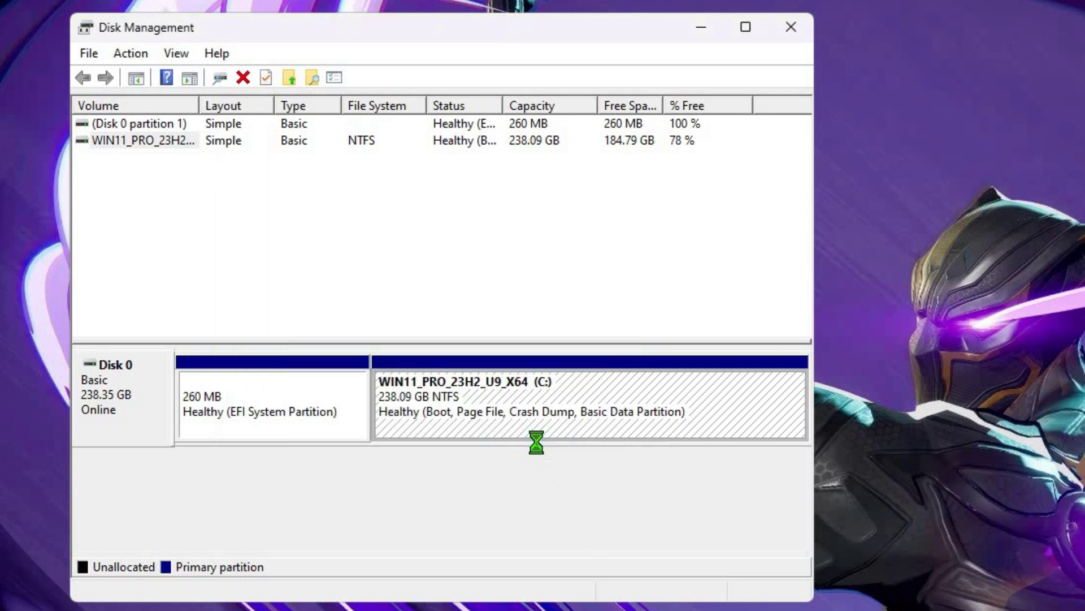
Step: Create a new simple NTFS volume labelled 'Fyde OS' (D:) from the unallocated space
{"action": "left_click", "coordinate": [631, 404]}
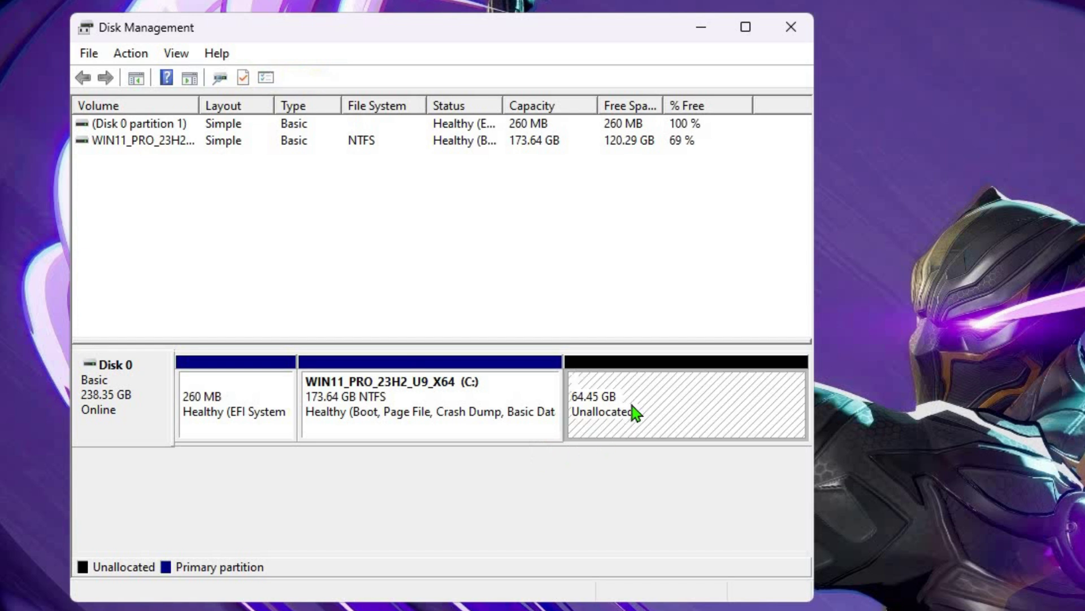
{"action": "right_click", "coordinate": [636, 411]}
{"action": "left_click", "coordinate": [678, 417]}
{"action": "left_click", "coordinate": [456, 478]}
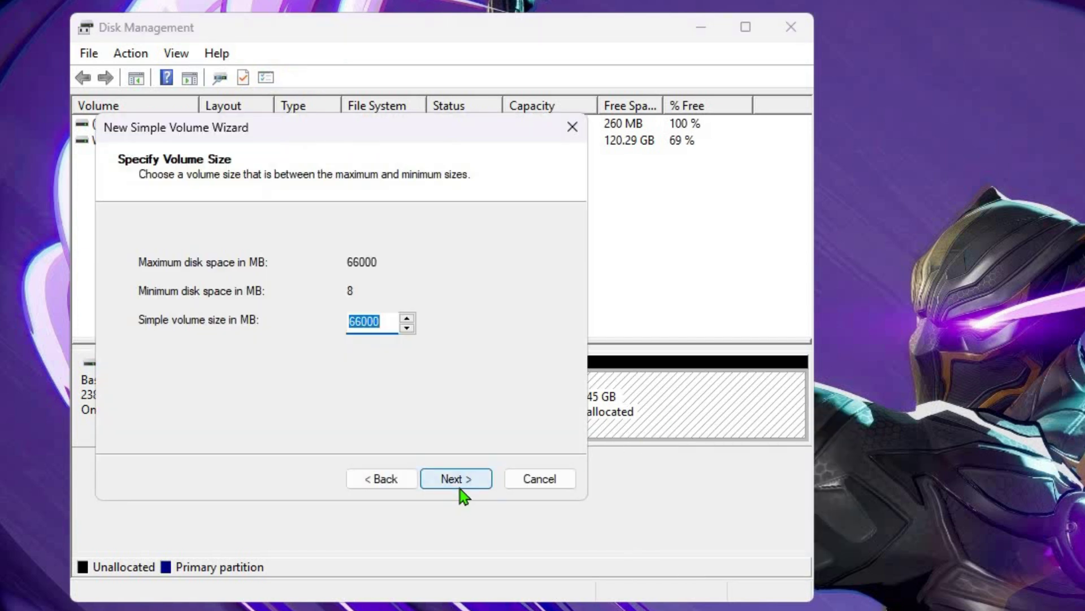
{"action": "left_click", "coordinate": [456, 478]}
{"action": "left_click", "coordinate": [458, 485]}
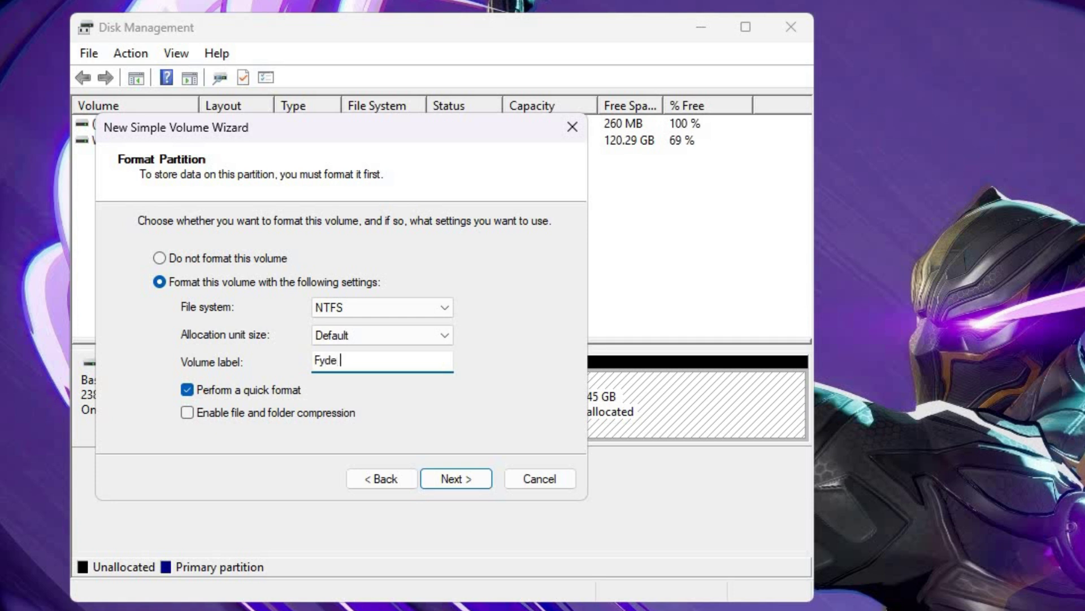
{"action": "left_click", "coordinate": [451, 479]}
{"action": "left_click", "coordinate": [450, 478]}
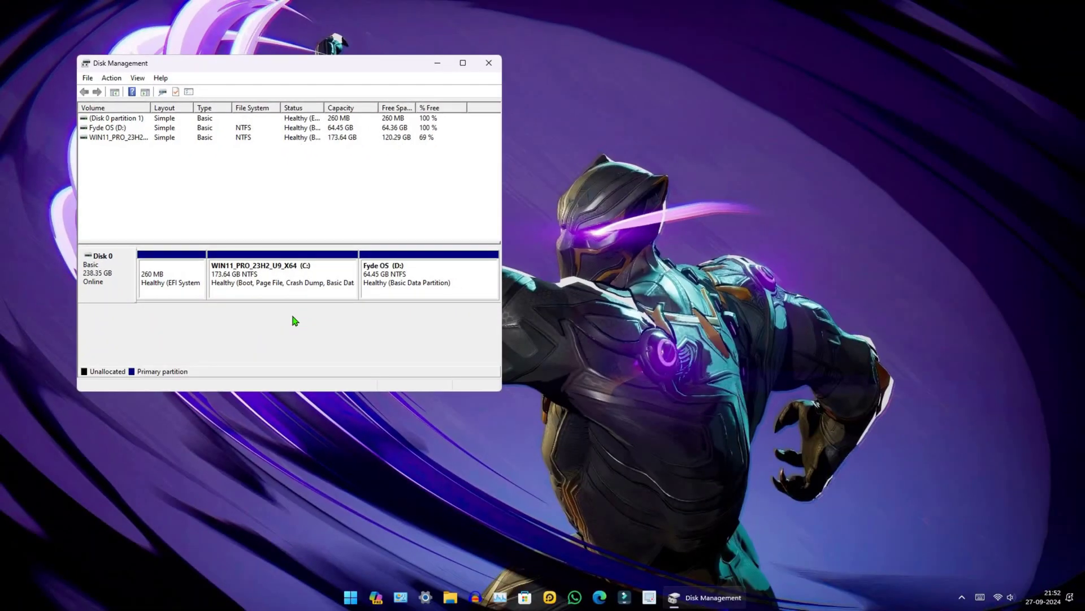
Step: Close Disk Management and view the drives, including Fyde OS (D:), in File Explorer
{"action": "left_click", "coordinate": [489, 64]}
{"action": "key", "text": "super+e"}
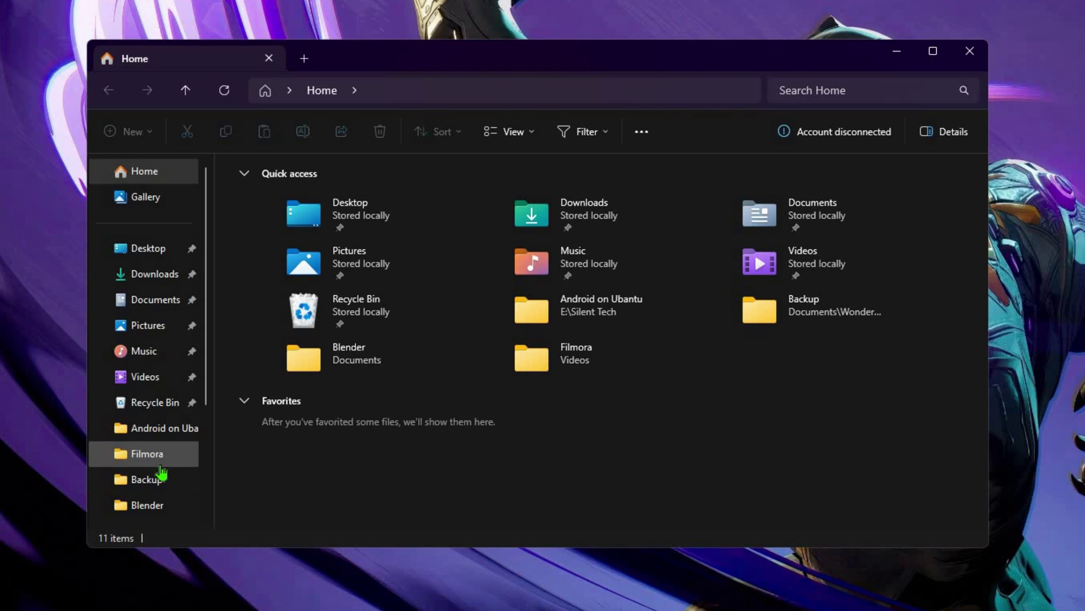
{"action": "scroll", "coordinate": [161, 473], "scroll_direction": "down", "scroll_amount": 5}
{"action": "left_click", "coordinate": [135, 398]}
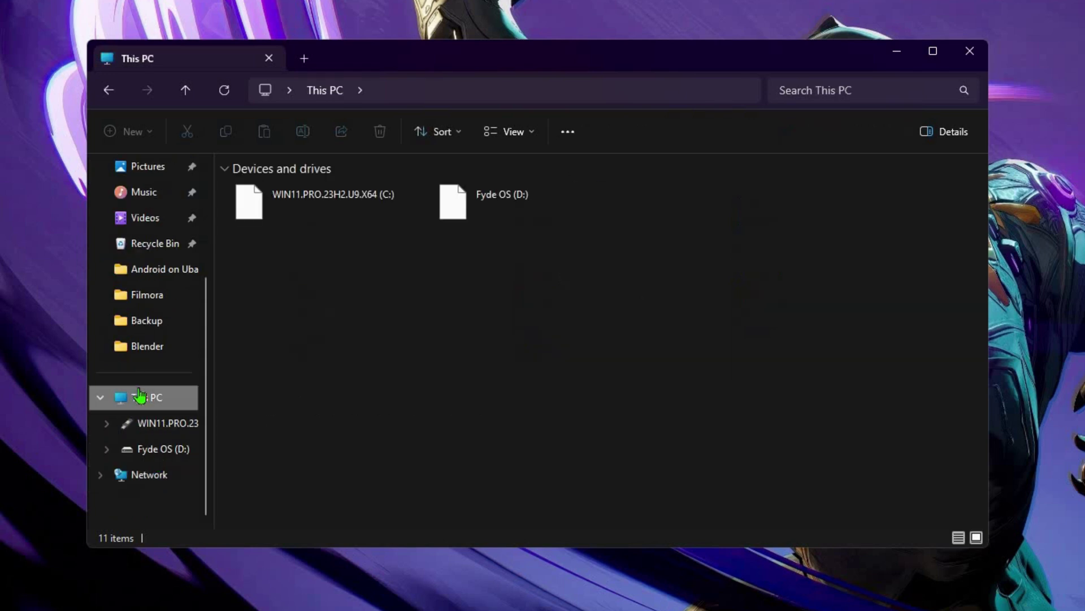
{"action": "left_click_drag", "start_coordinate": [557, 266], "coordinate": [497, 213]}
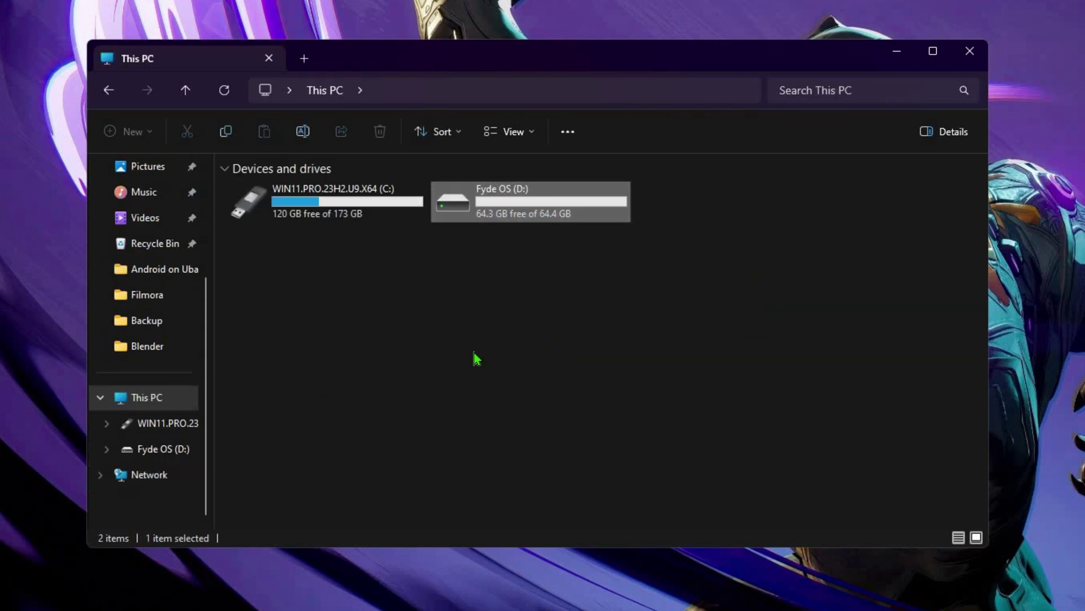
{"action": "left_click", "coordinate": [476, 358]}
Step: Open rufus-4.5.exe from the Downloads folder
{"action": "scroll", "coordinate": [141, 396], "scroll_direction": "up", "scroll_amount": 3}
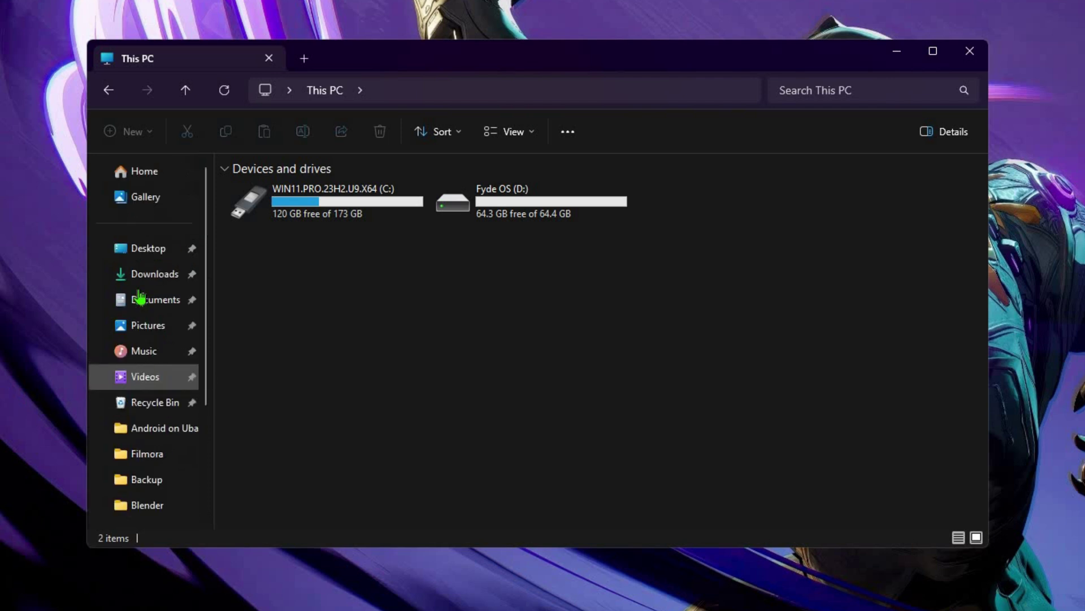
{"action": "left_click", "coordinate": [136, 283]}
{"action": "right_click", "coordinate": [243, 223]}
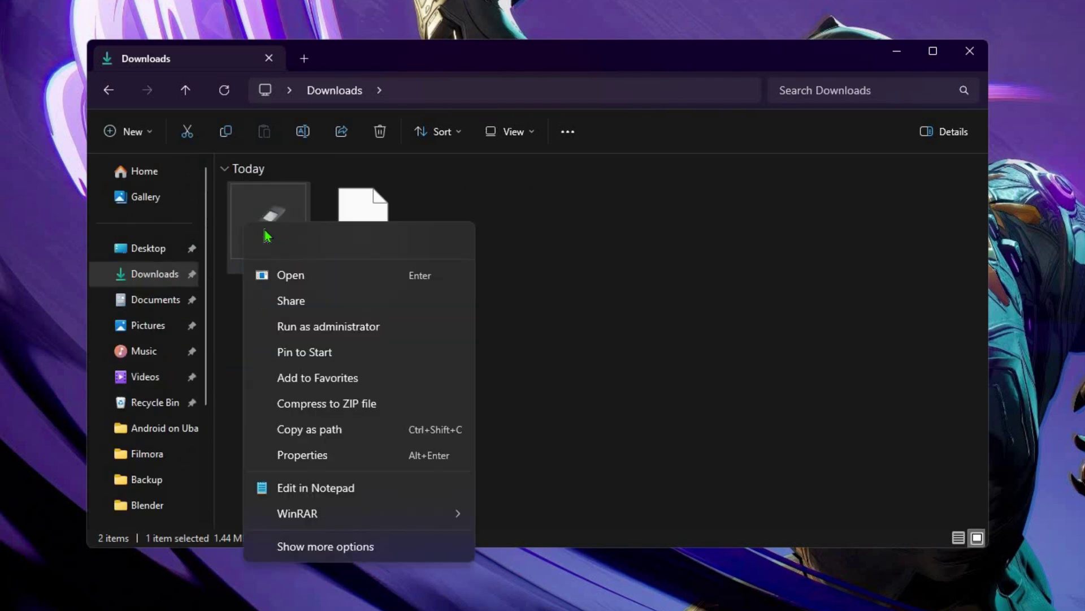
{"action": "left_click", "coordinate": [289, 328]}
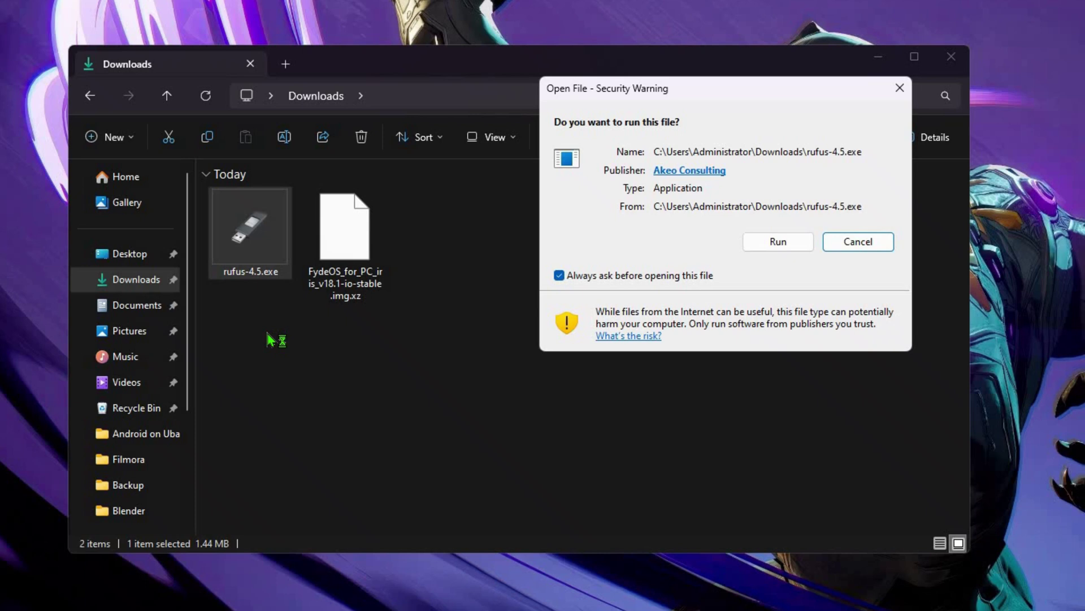
Step: Flash the FydeOS v18.1 .img.xz image to the 32 GB USB, accepting both warnings
{"action": "left_click", "coordinate": [563, 301]}
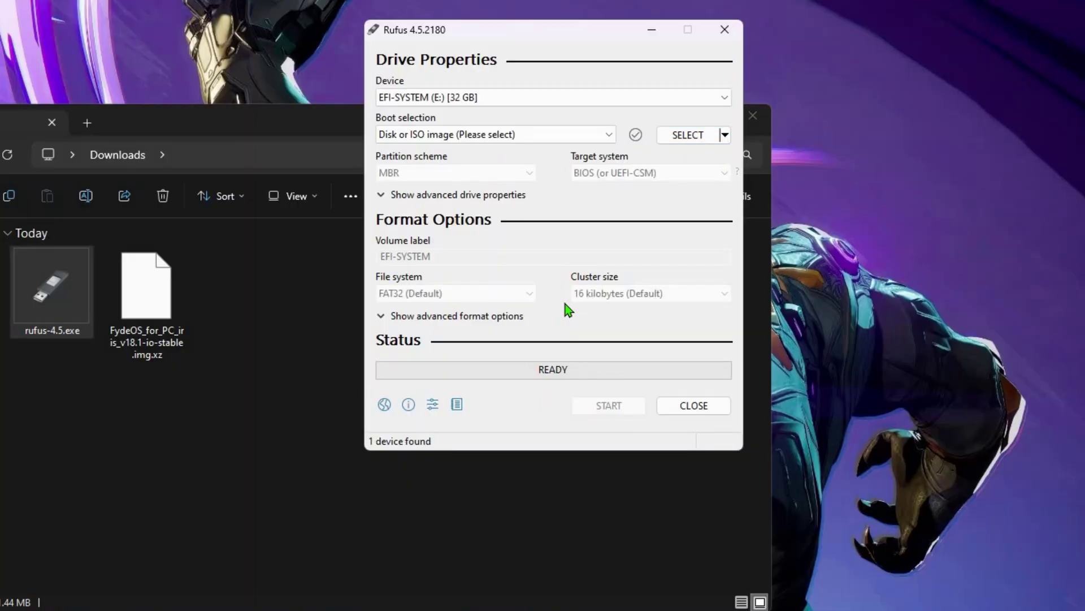
{"action": "left_click_drag", "start_coordinate": [144, 283], "coordinate": [652, 155]}
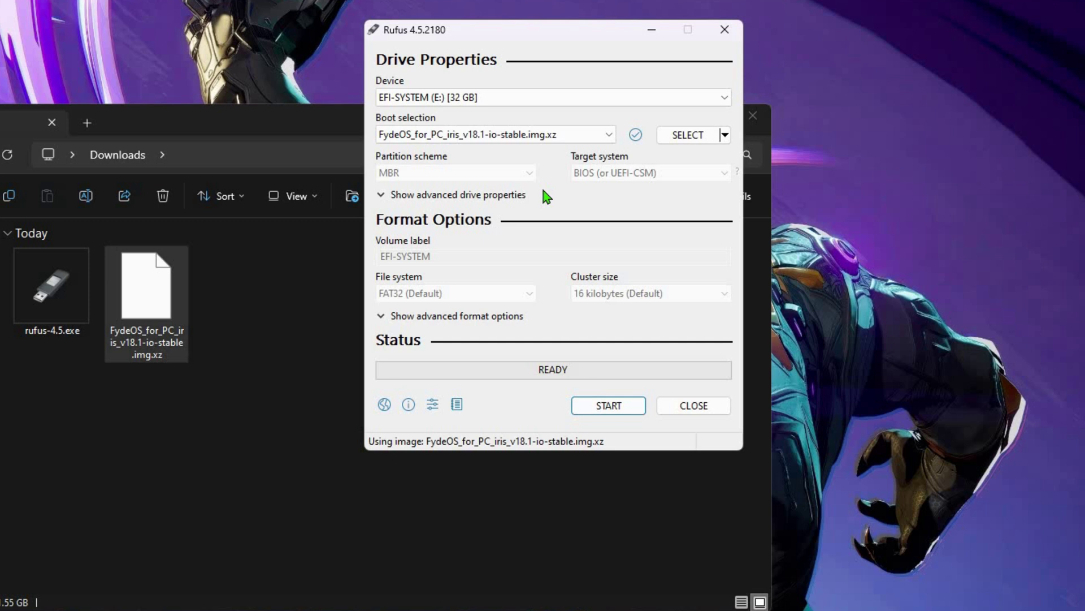
{"action": "left_click", "coordinate": [613, 407]}
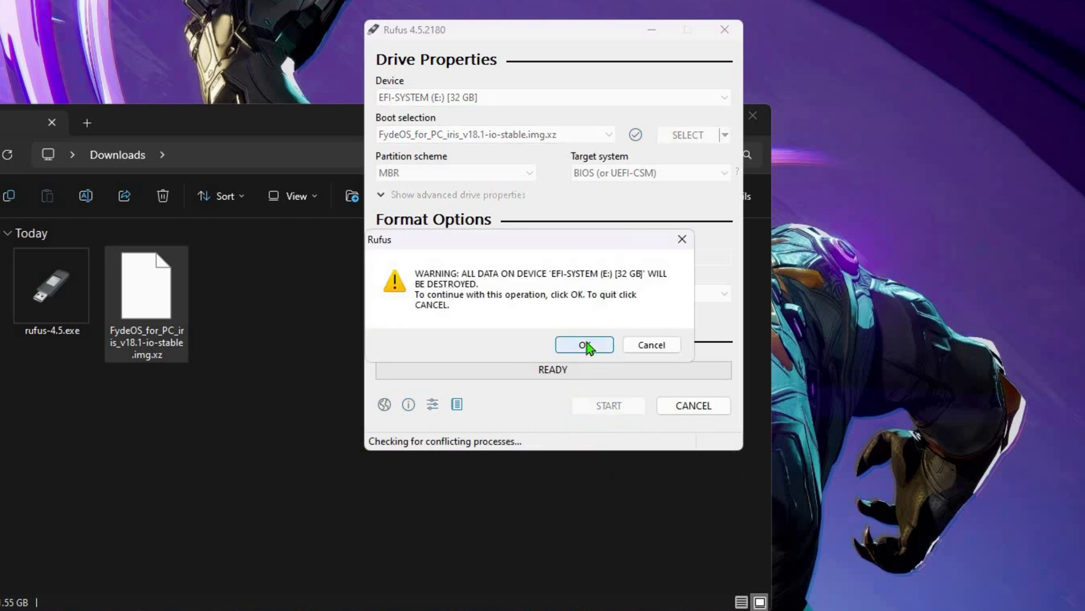
{"action": "left_click", "coordinate": [586, 346]}
{"action": "left_click", "coordinate": [588, 349]}
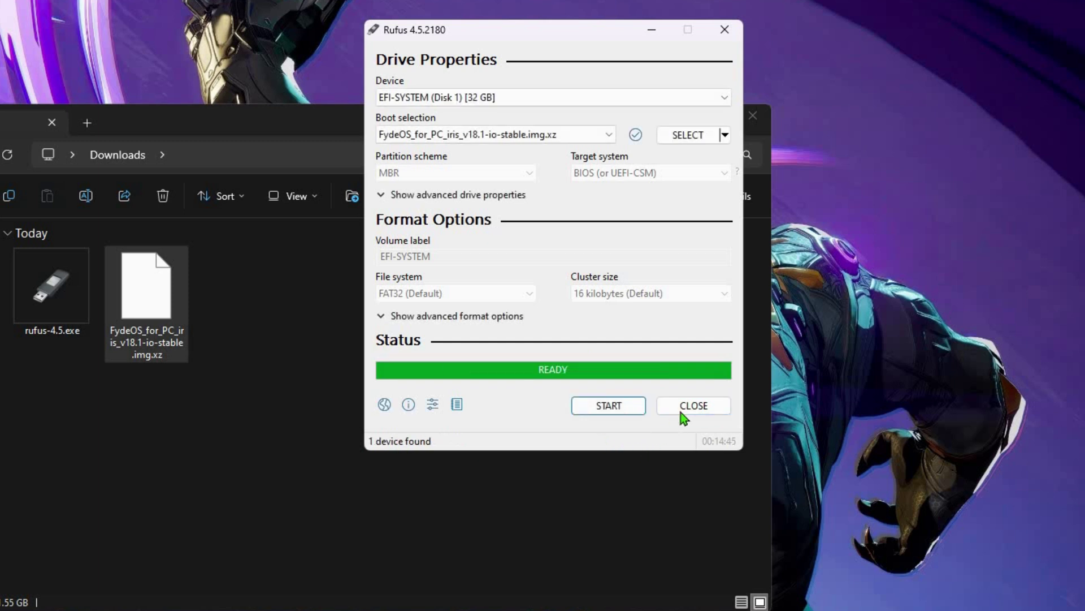
{"action": "left_click", "coordinate": [684, 411]}
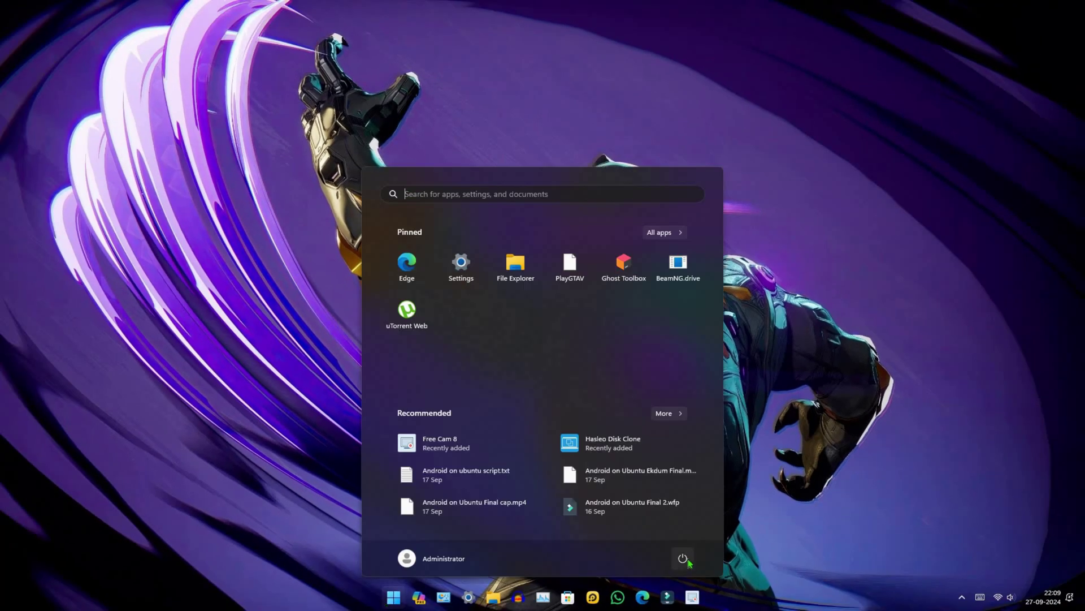
Step: Restart Windows and boot from the UEFI USB drive via the F12 boot menu
{"action": "left_click", "coordinate": [684, 559]}
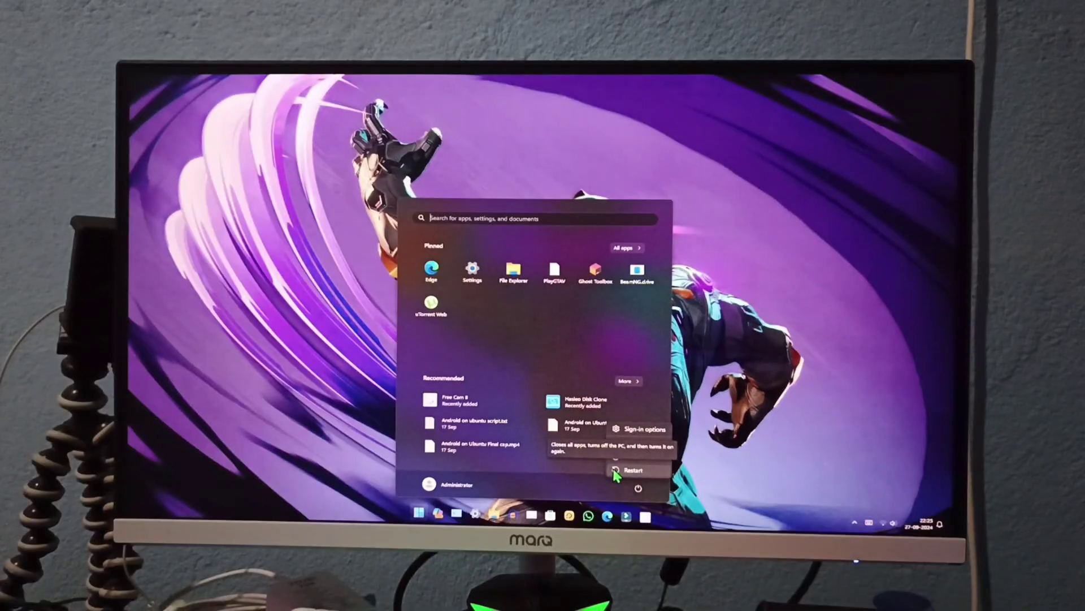
{"action": "left_click", "coordinate": [631, 470]}
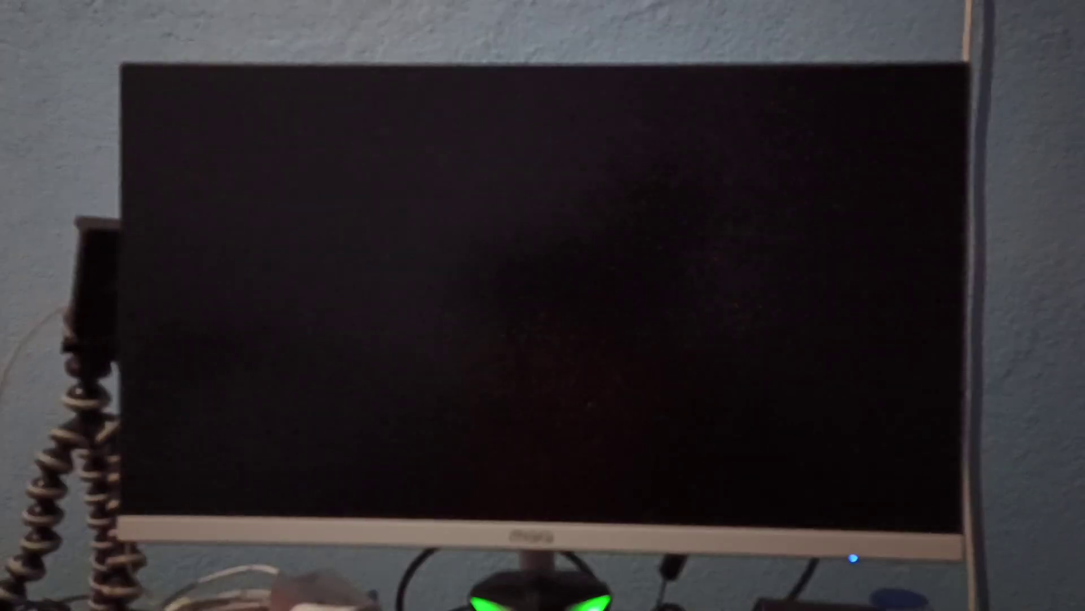
{"action": "key", "text": "F12"}
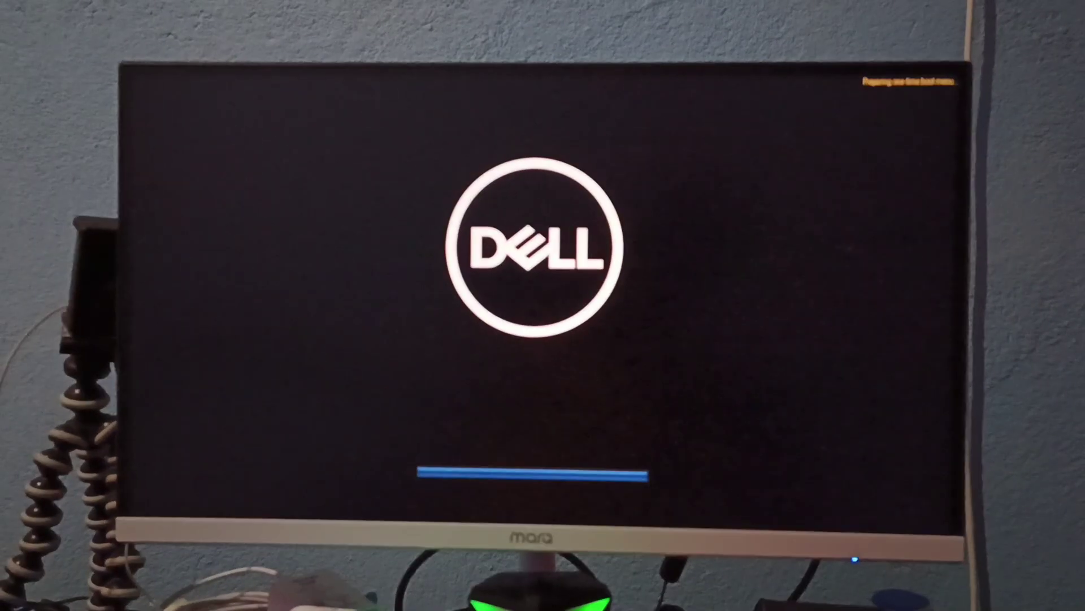
{"action": "key", "text": "Down"}
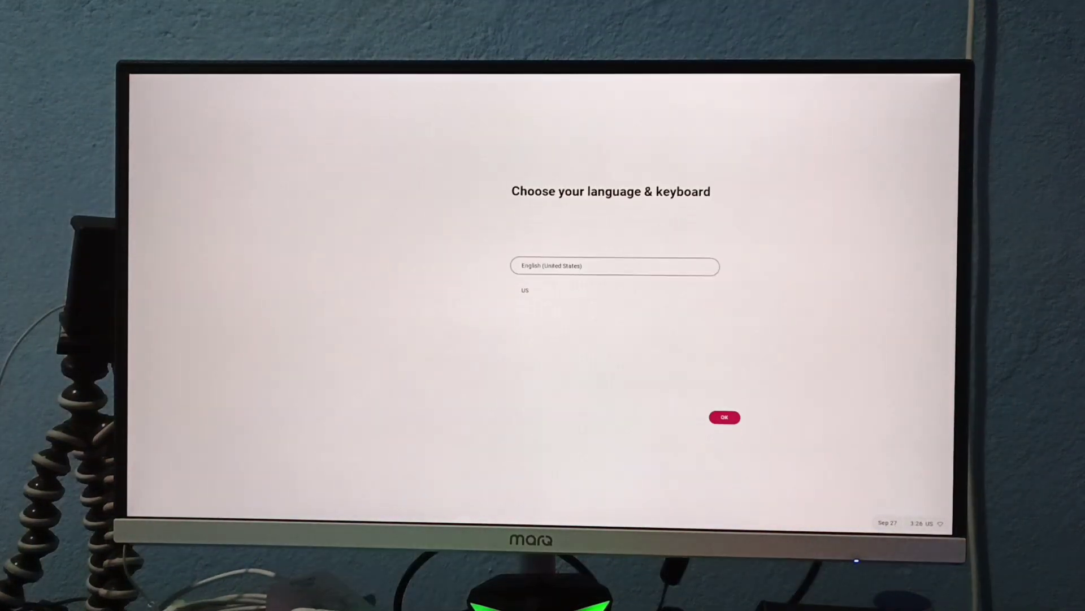
Step: Keep English (US) with US keyboard, choose Install FydeOS, and select Multi-boot installation
{"action": "left_click", "coordinate": [725, 418]}
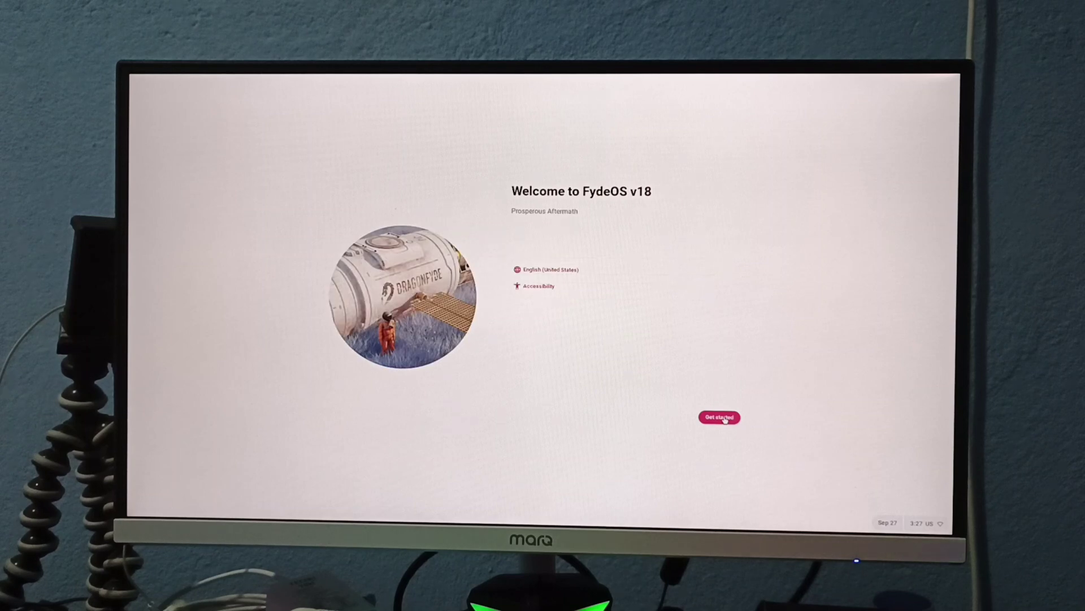
{"action": "left_click", "coordinate": [725, 419]}
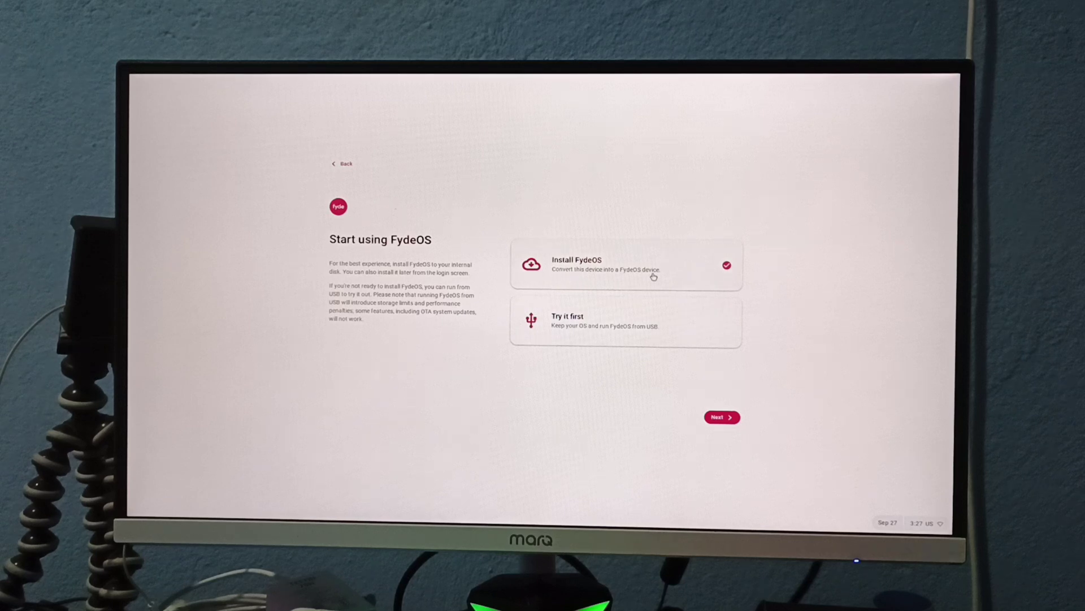
{"action": "left_click", "coordinate": [722, 418]}
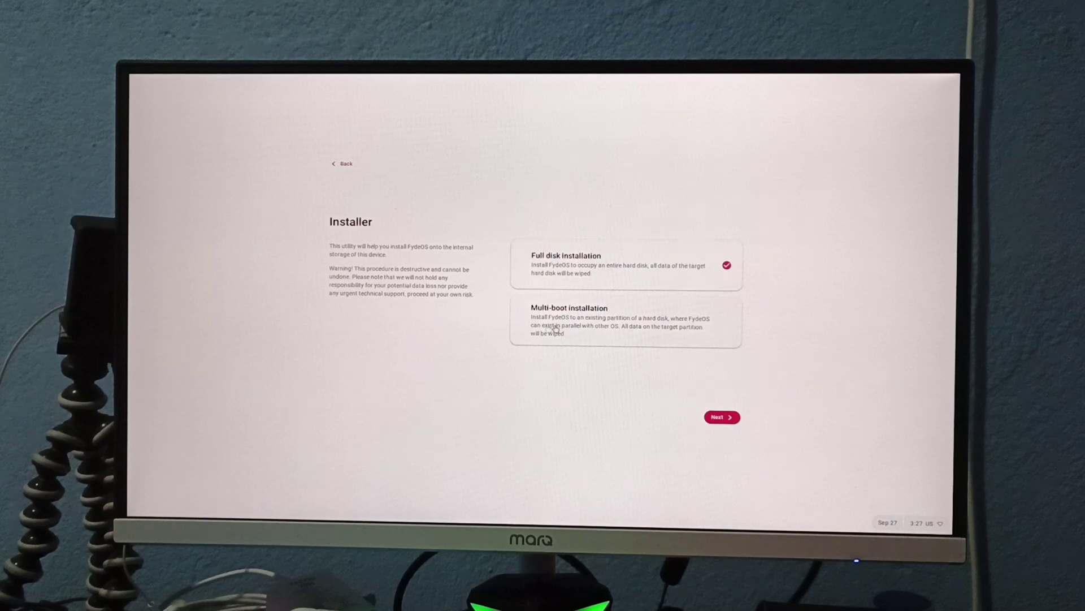
{"action": "left_click", "coordinate": [636, 327]}
Step: Install FydeOS to /dev/sda4 (64.5G) with EFI partition /dev/sda1 (260M) and rEFInd
{"action": "left_click", "coordinate": [721, 416]}
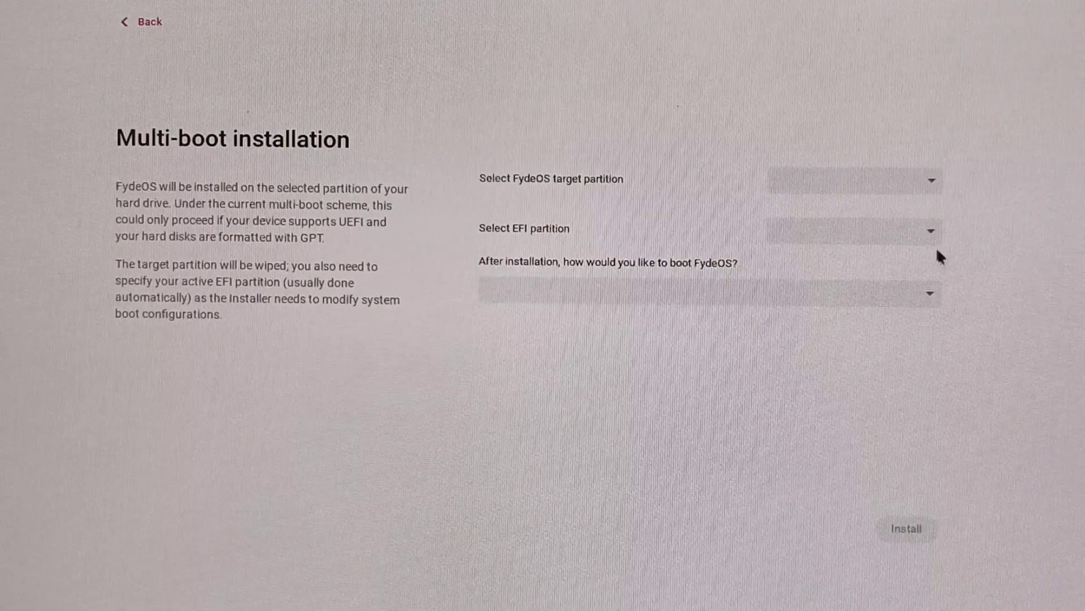
{"action": "left_click", "coordinate": [931, 181]}
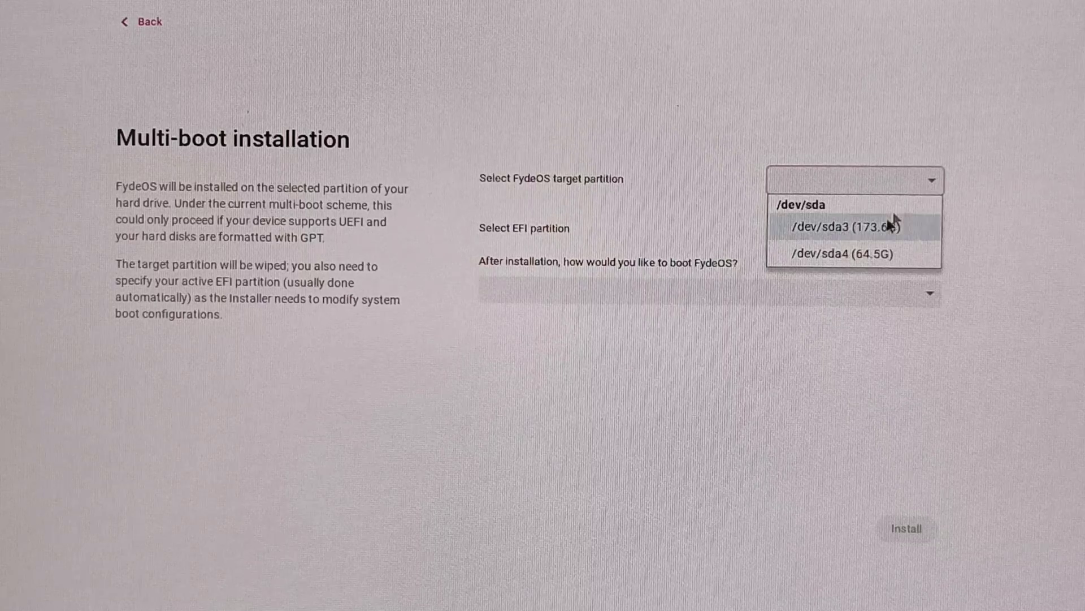
{"action": "left_click", "coordinate": [873, 261]}
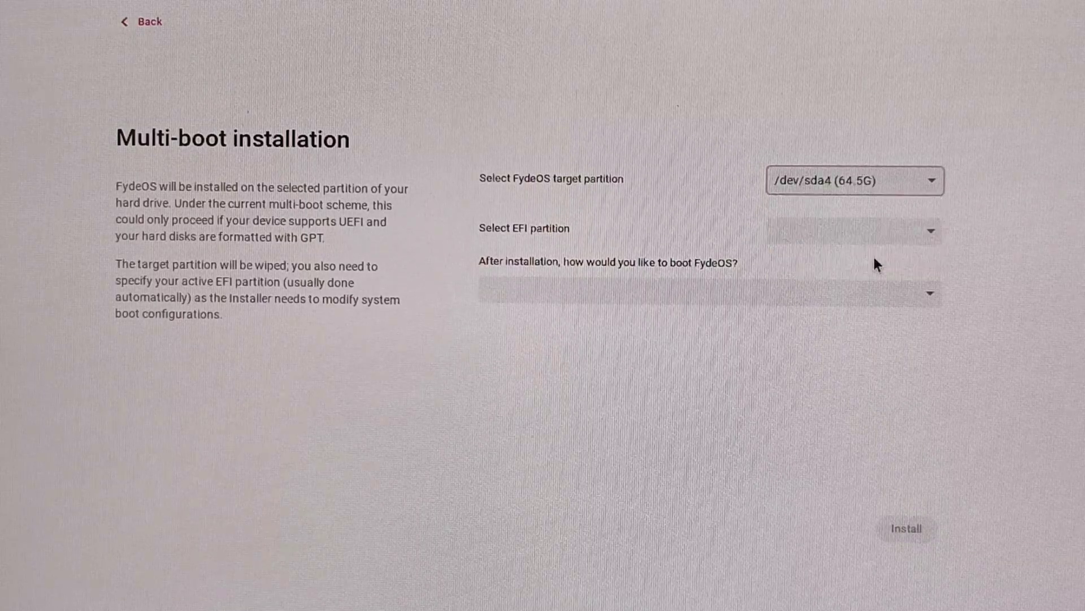
{"action": "left_click", "coordinate": [934, 233]}
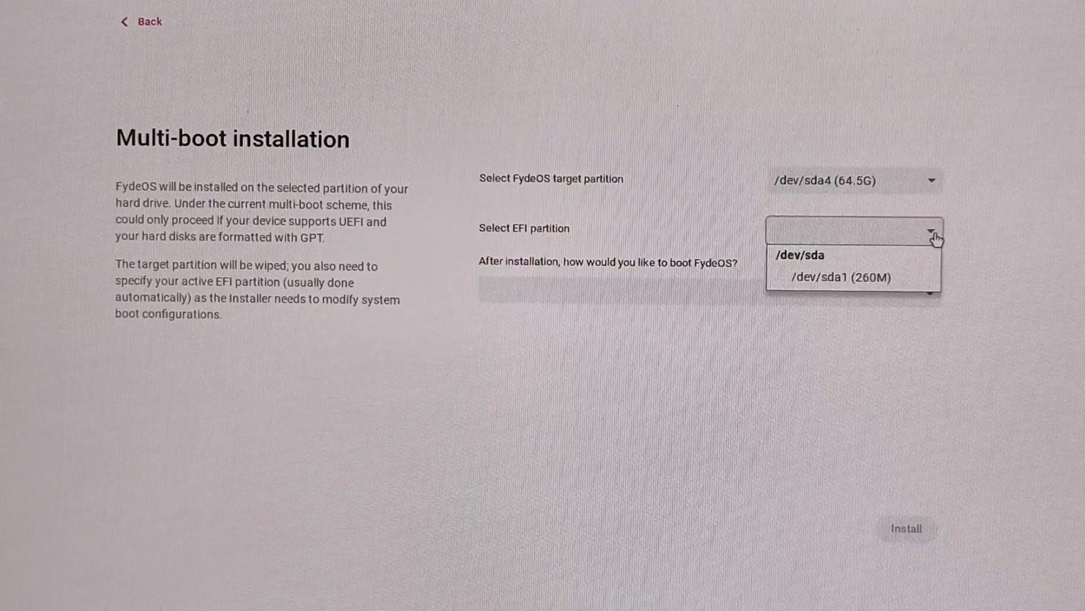
{"action": "left_click", "coordinate": [891, 275]}
{"action": "left_click", "coordinate": [882, 303]}
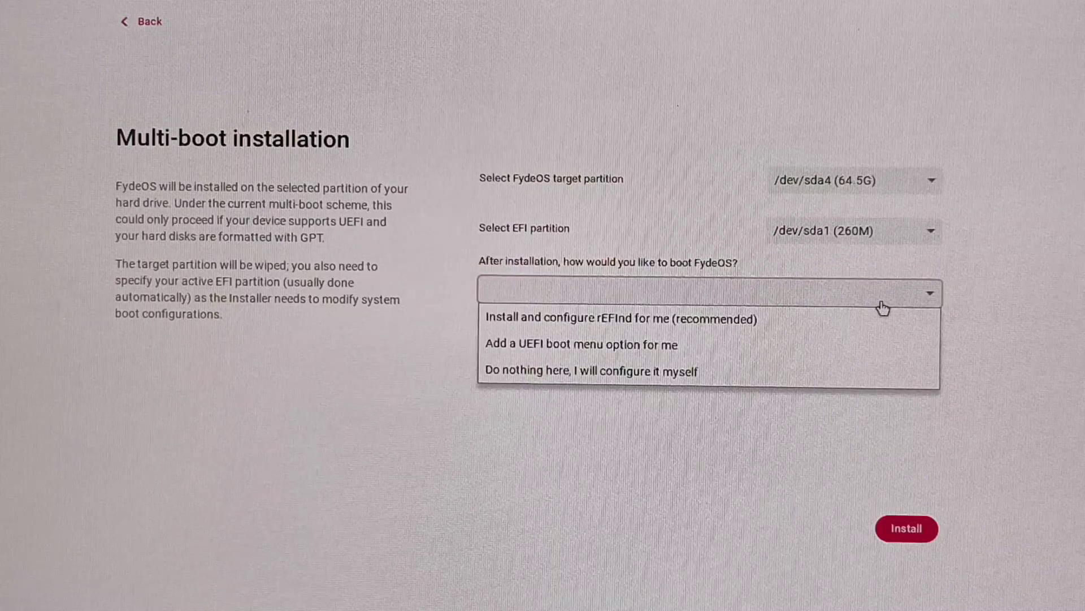
{"action": "left_click", "coordinate": [819, 321]}
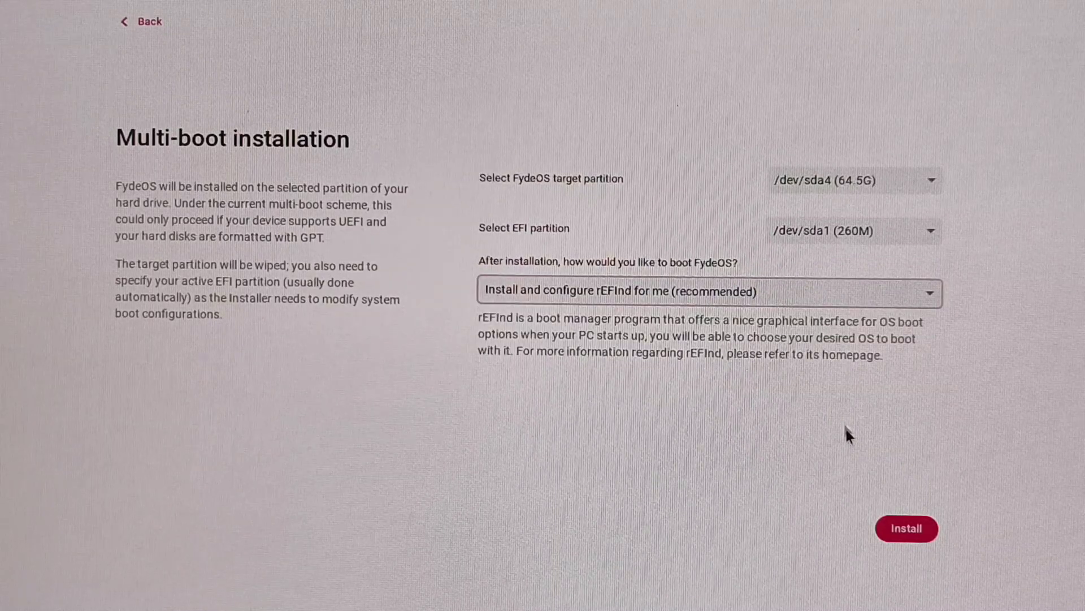
{"action": "left_click", "coordinate": [909, 531]}
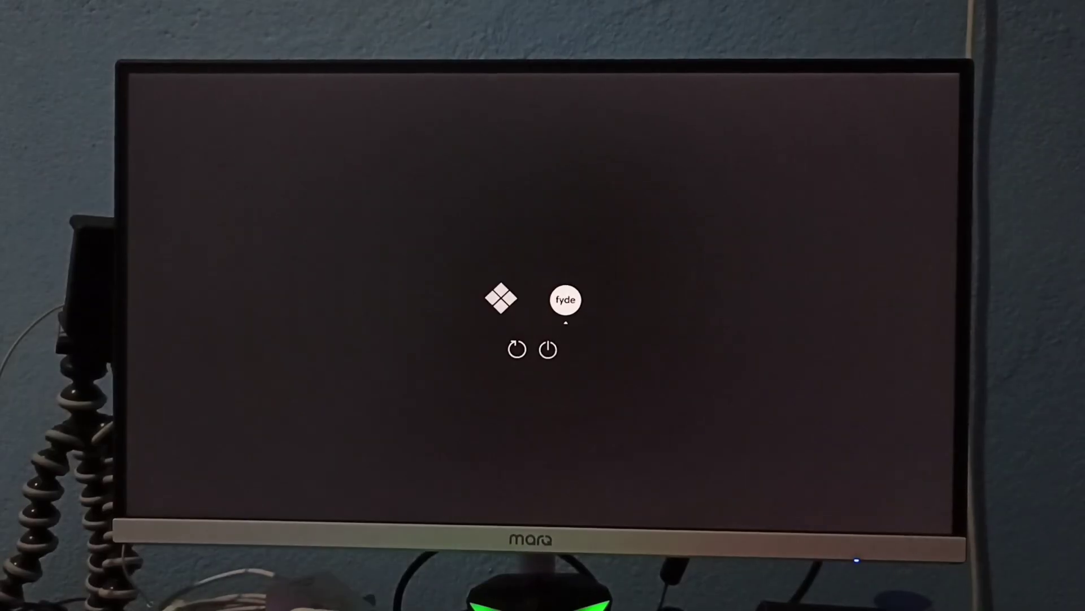
Step: Boot into FydeOS, confirm language and keyboard, and accept the terms and privacy statement
{"action": "key", "text": "Return"}
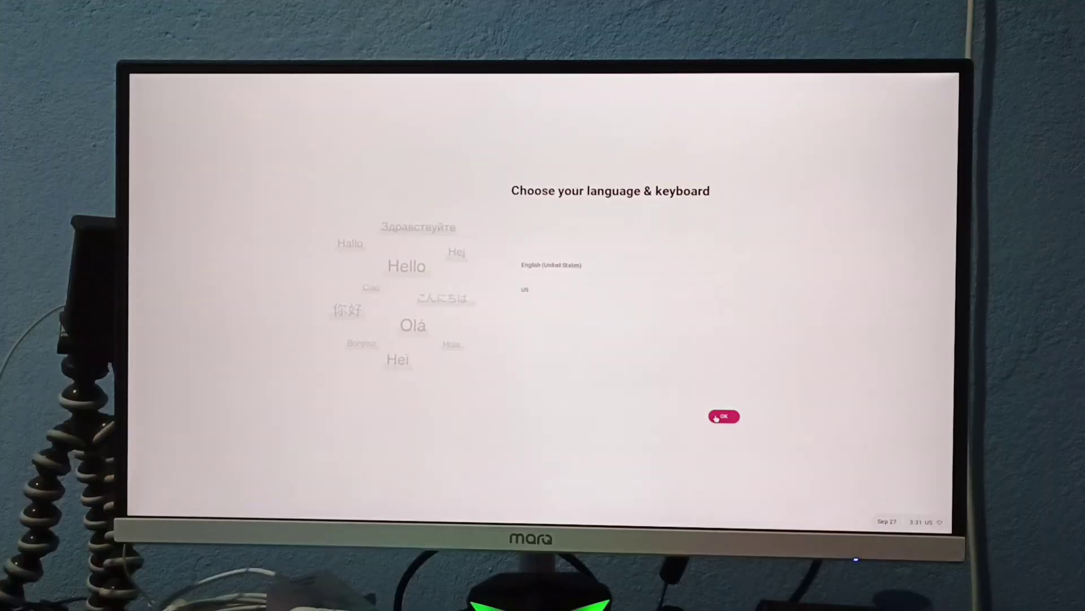
{"action": "left_click", "coordinate": [721, 416]}
{"action": "left_click", "coordinate": [719, 416]}
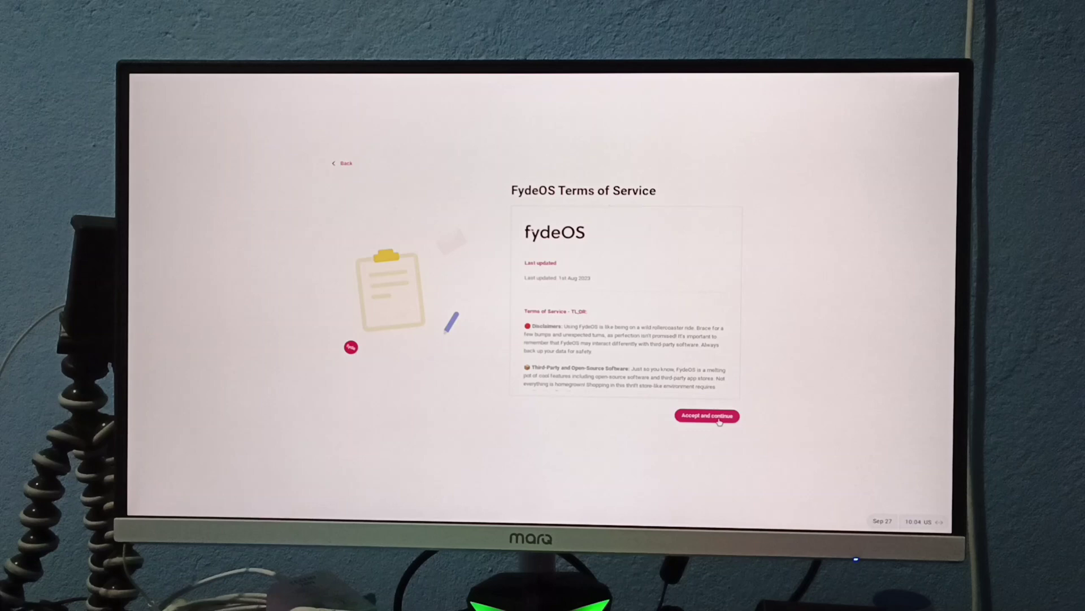
{"action": "left_click", "coordinate": [707, 416]}
{"action": "left_click", "coordinate": [720, 417]}
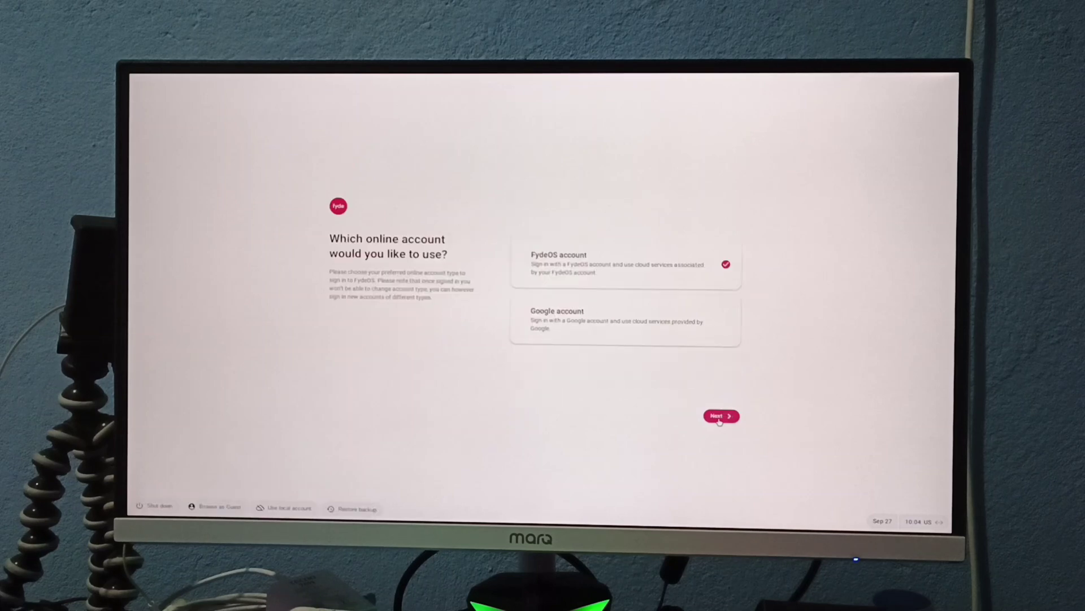
Step: Choose Google account sign-in and set the device up for personal use
{"action": "left_click", "coordinate": [657, 338]}
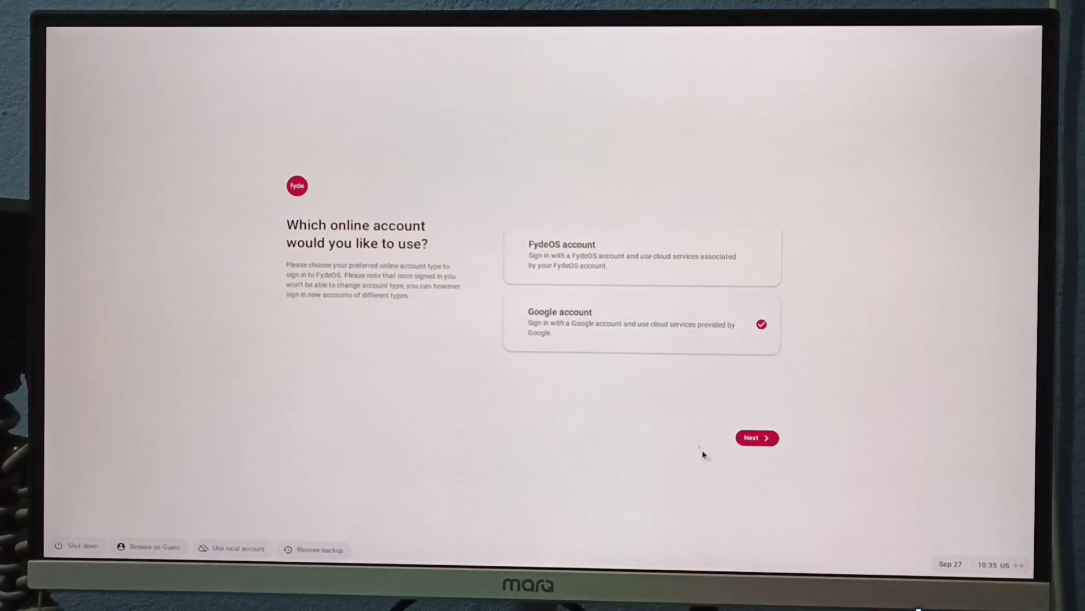
{"action": "left_click", "coordinate": [756, 440]}
{"action": "left_click", "coordinate": [724, 233]}
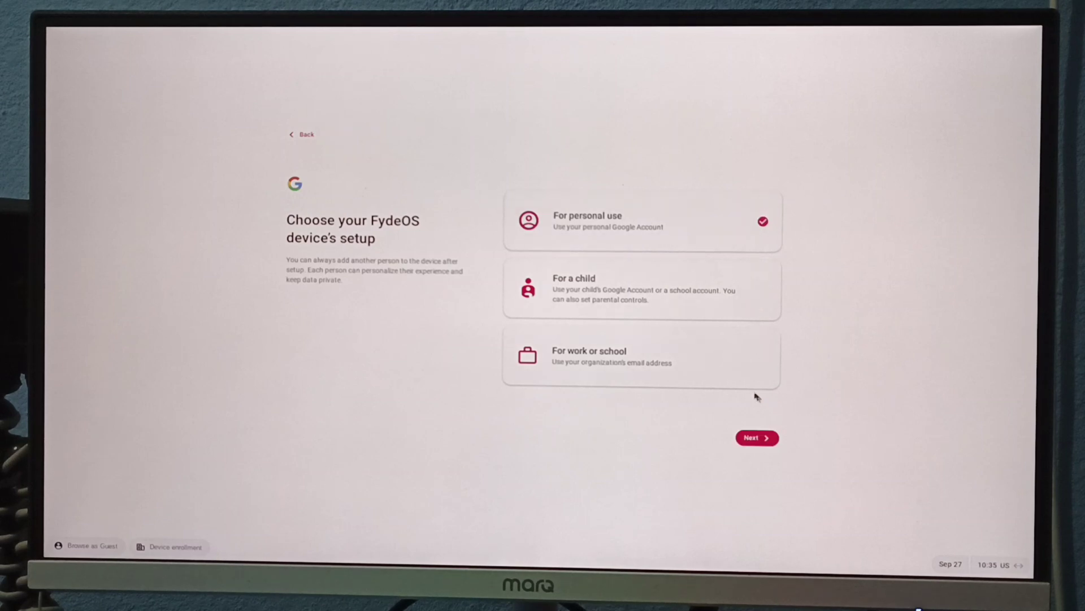
{"action": "left_click", "coordinate": [763, 444]}
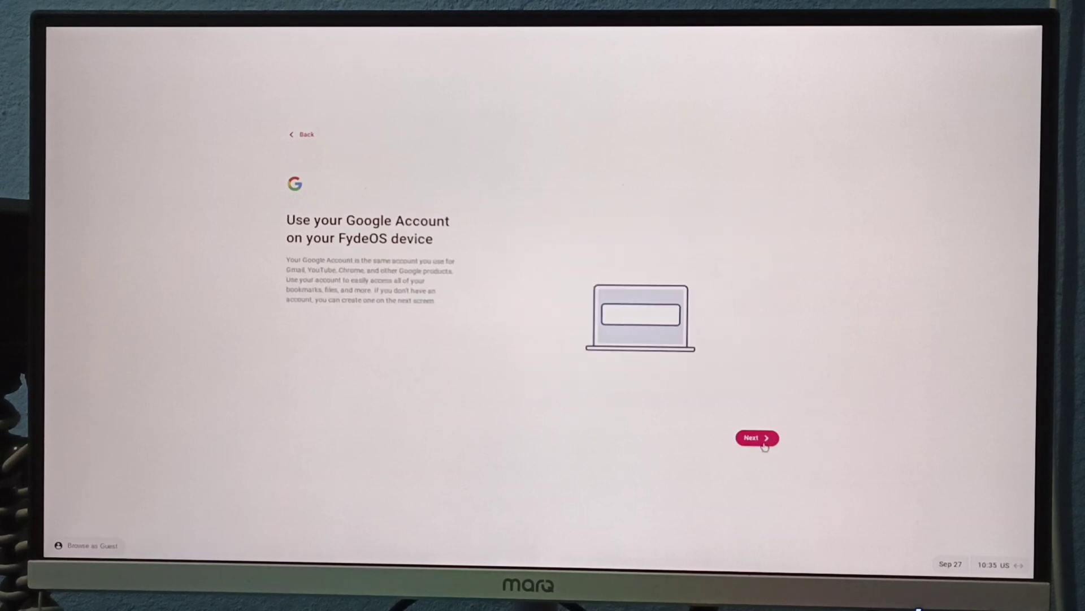
{"action": "left_click", "coordinate": [758, 438]}
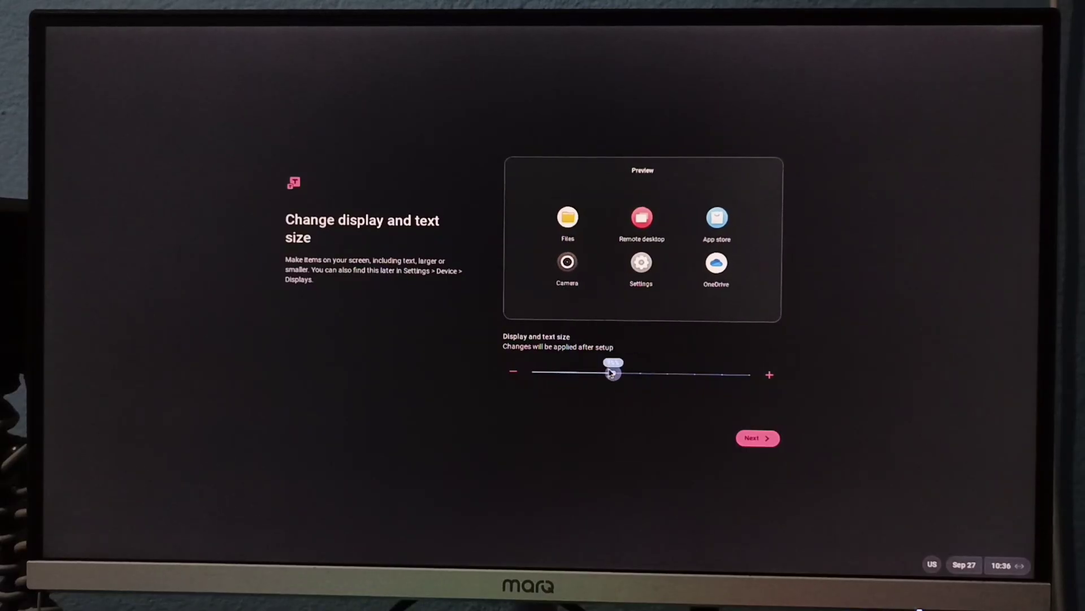
Step: Keep the default display size and choose the Light theme
{"action": "left_click", "coordinate": [759, 445]}
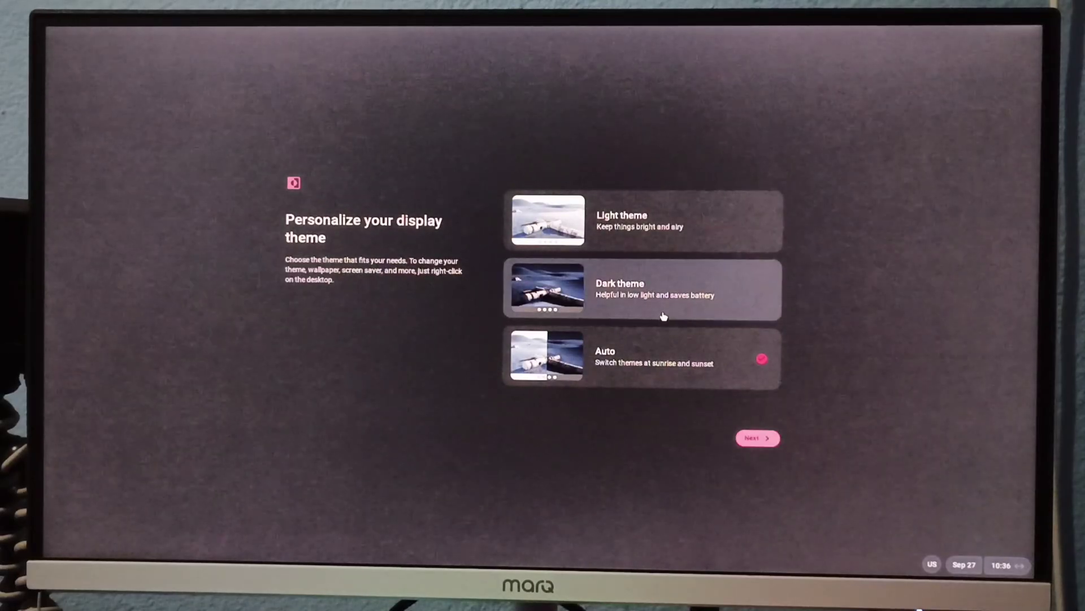
{"action": "left_click", "coordinate": [664, 308]}
{"action": "left_click", "coordinate": [683, 235]}
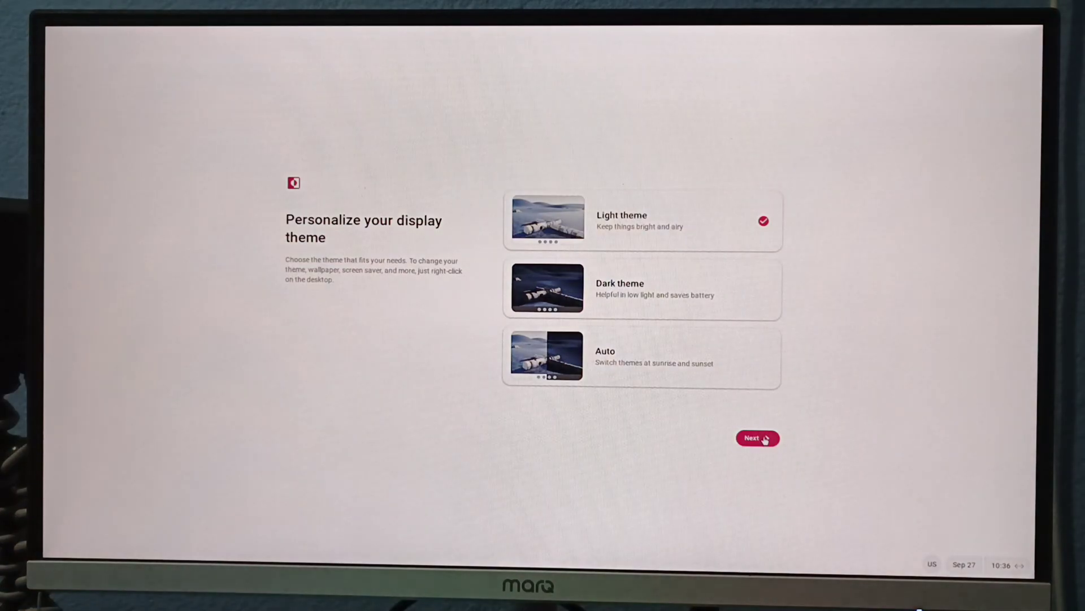
{"action": "left_click", "coordinate": [763, 440]}
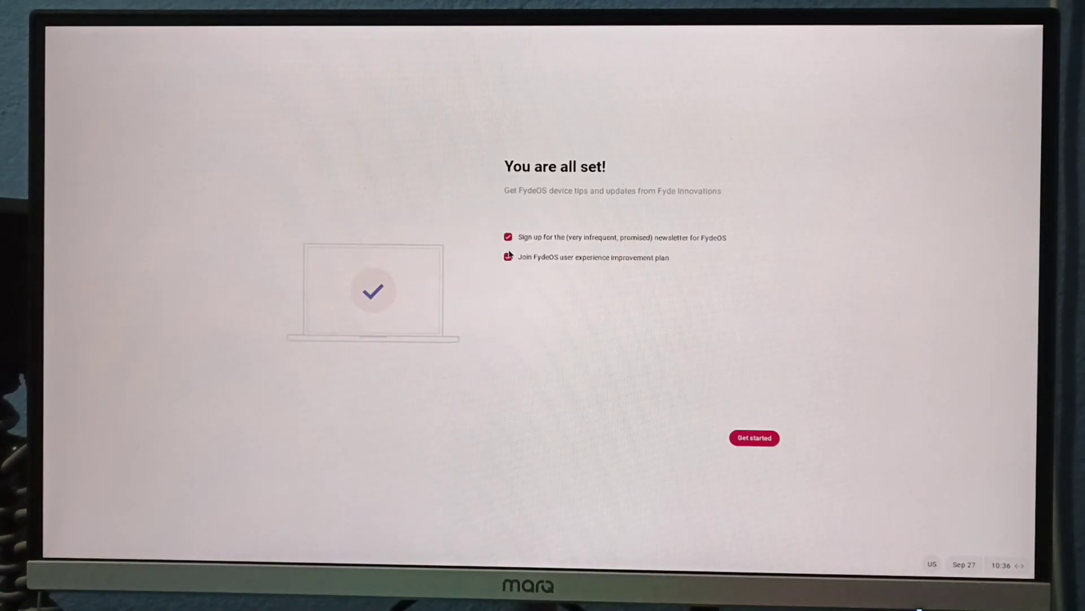
Step: Finish setup, launch the Android subsystem after its EULA, and open the app launcher
{"action": "left_click", "coordinate": [746, 443]}
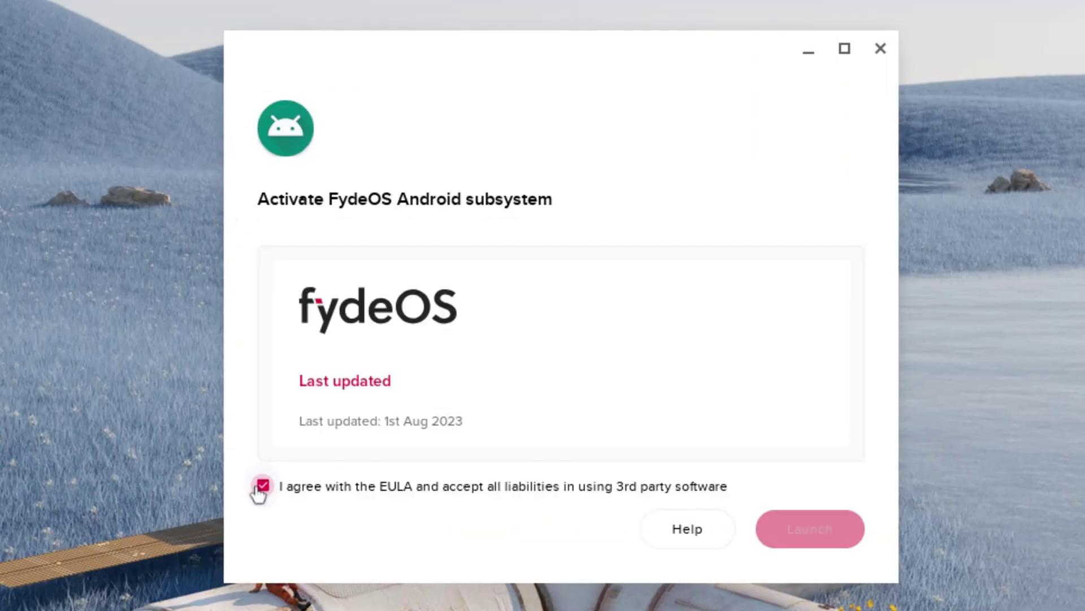
{"action": "left_click", "coordinate": [840, 538]}
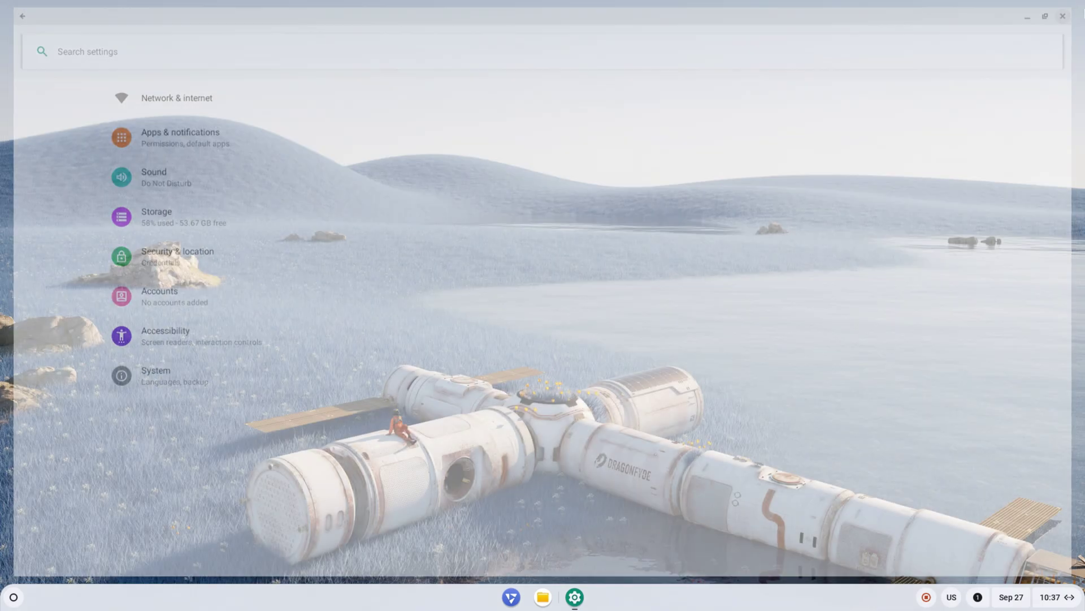
{"action": "left_click", "coordinate": [13, 597]}
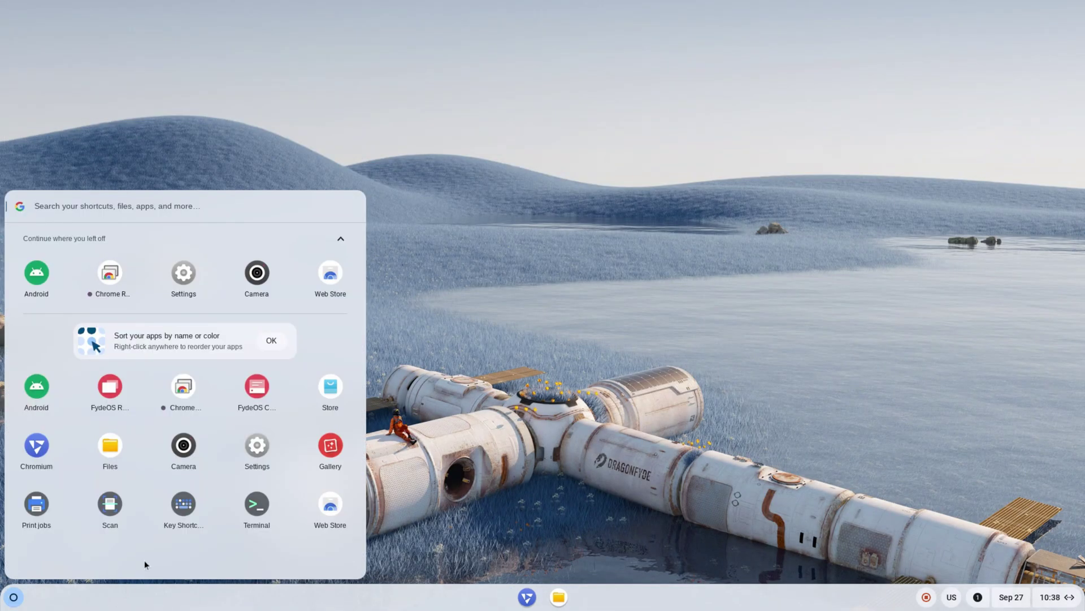
Step: Add Configure Open GApps to the system from the FydeOS App Store
{"action": "left_click", "coordinate": [330, 388]}
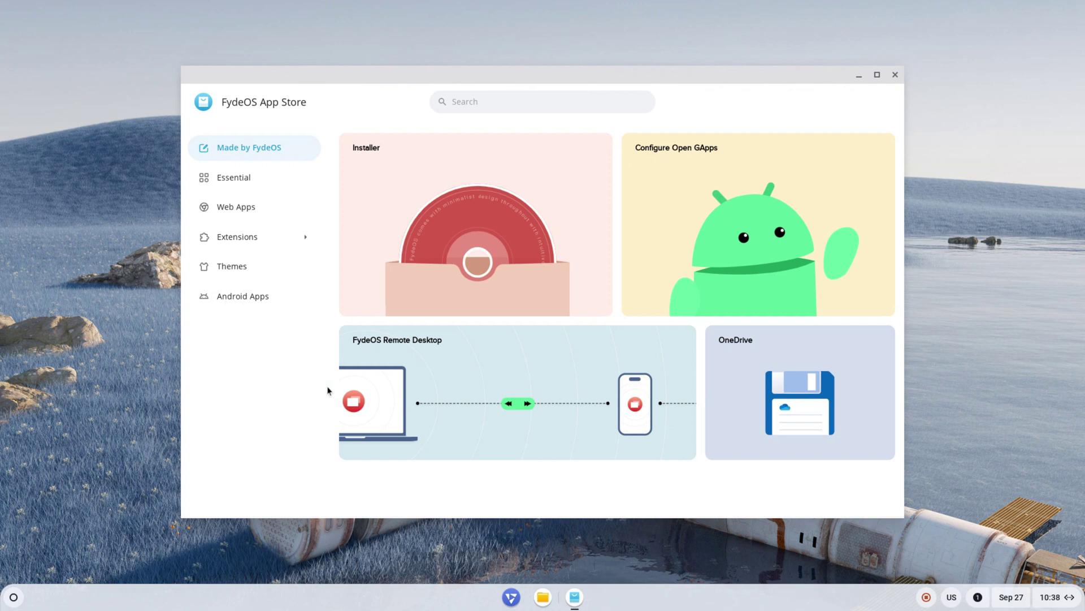
{"action": "left_click", "coordinate": [775, 219]}
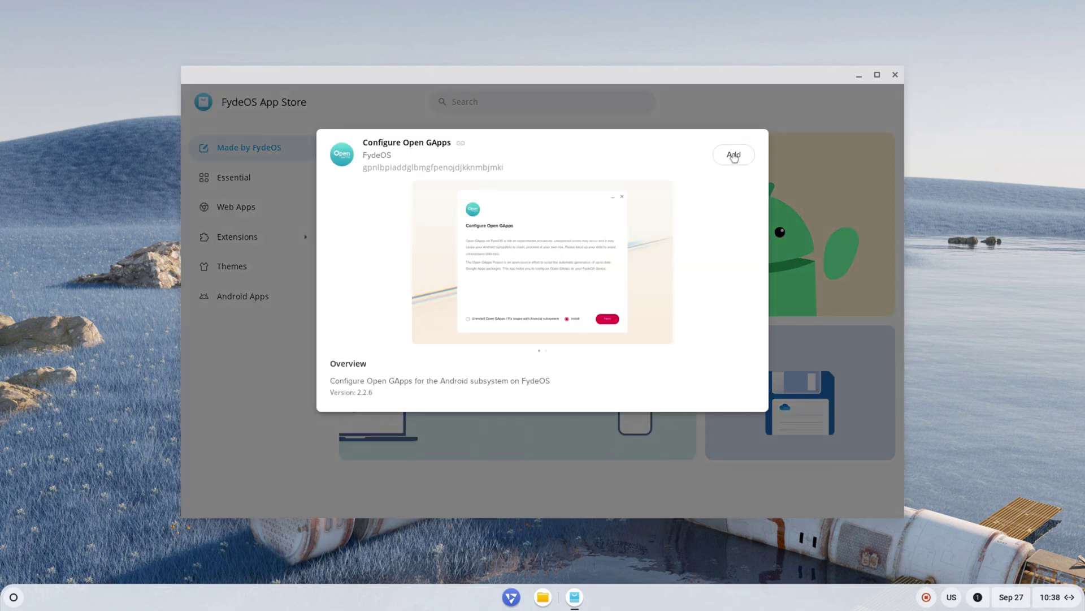
{"action": "left_click", "coordinate": [734, 155]}
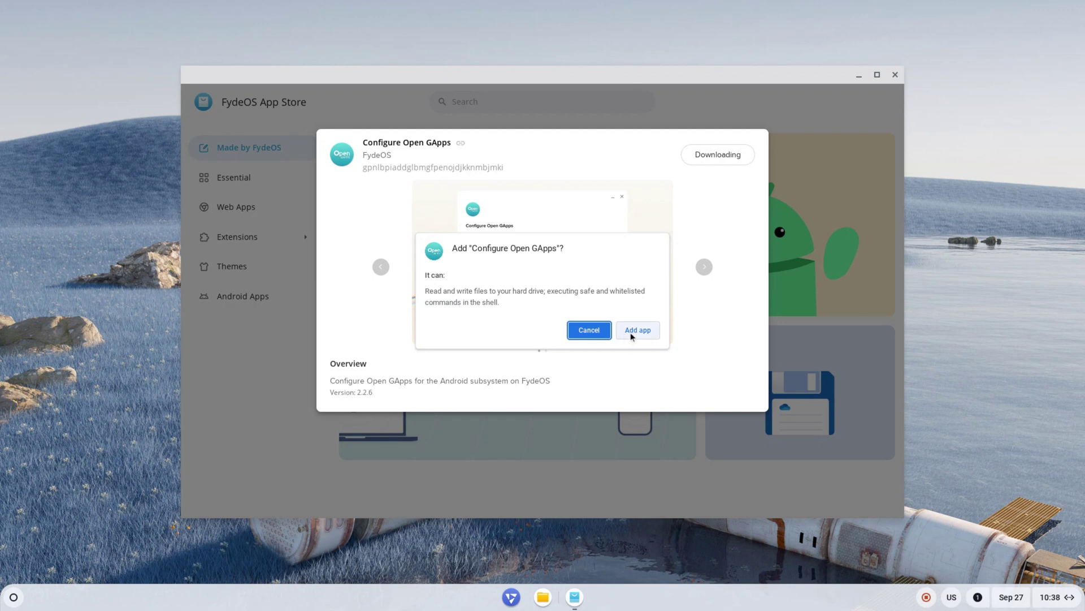
{"action": "left_click", "coordinate": [629, 331]}
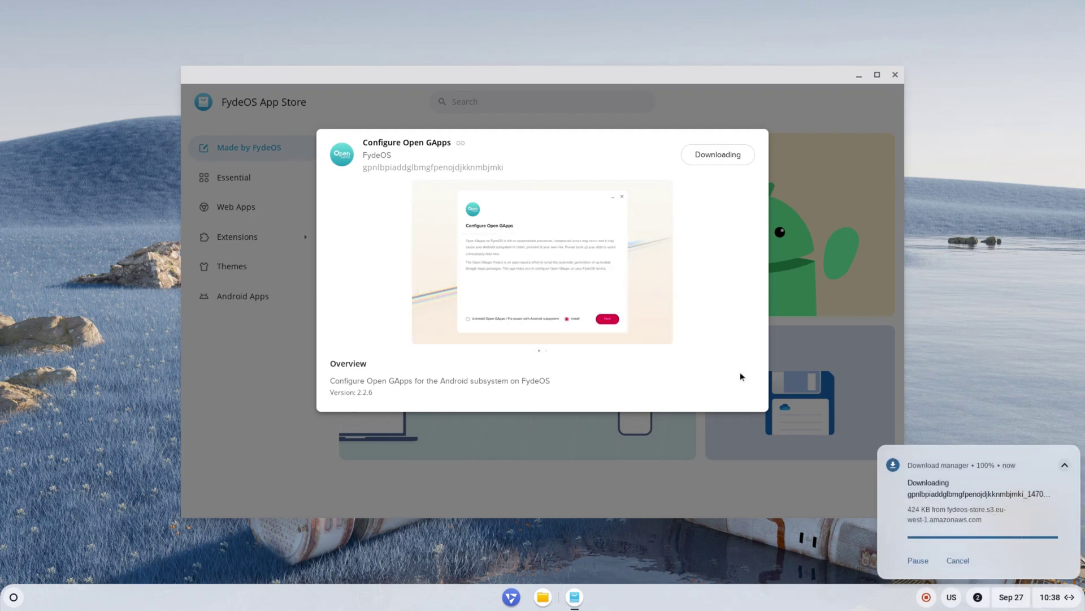
Step: Launch Configure Open GApps, accept its EULA, and run the installation
{"action": "left_click", "coordinate": [728, 157]}
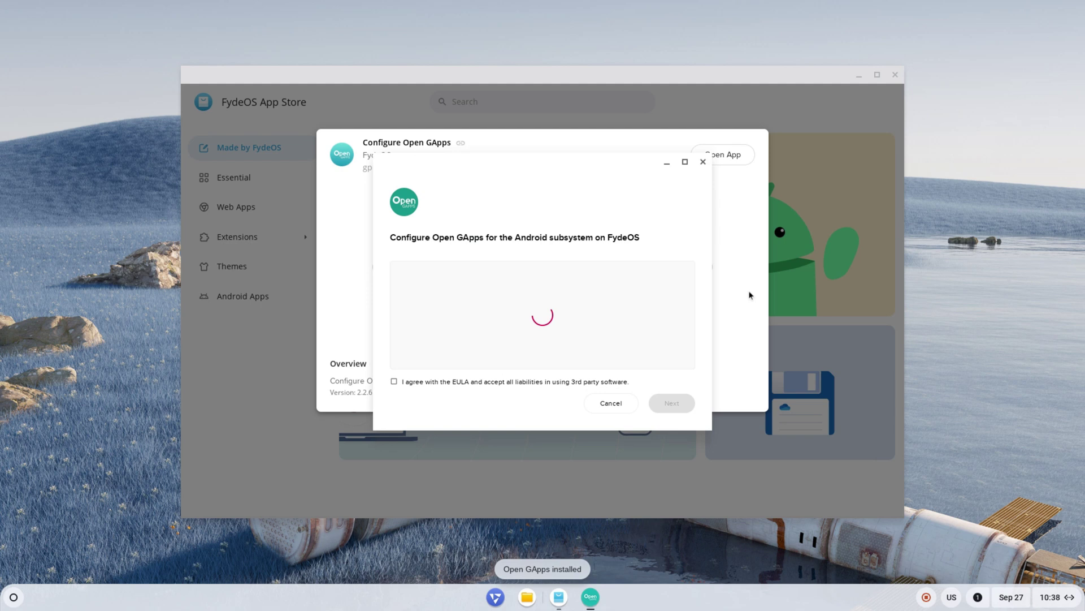
{"action": "left_click", "coordinate": [549, 384]}
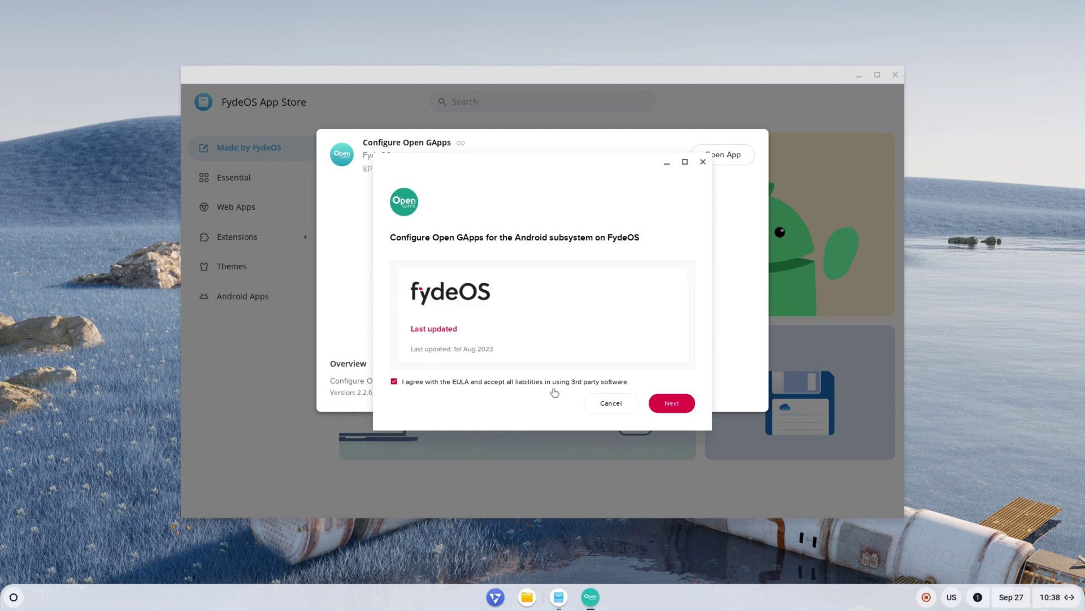
{"action": "left_click", "coordinate": [670, 404]}
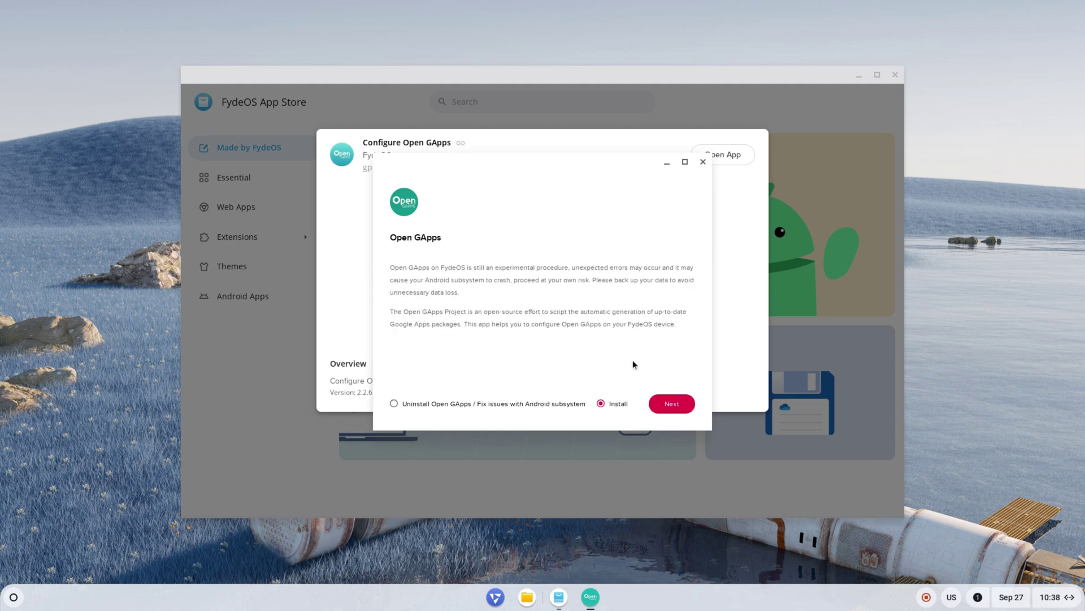
{"action": "left_click", "coordinate": [655, 406]}
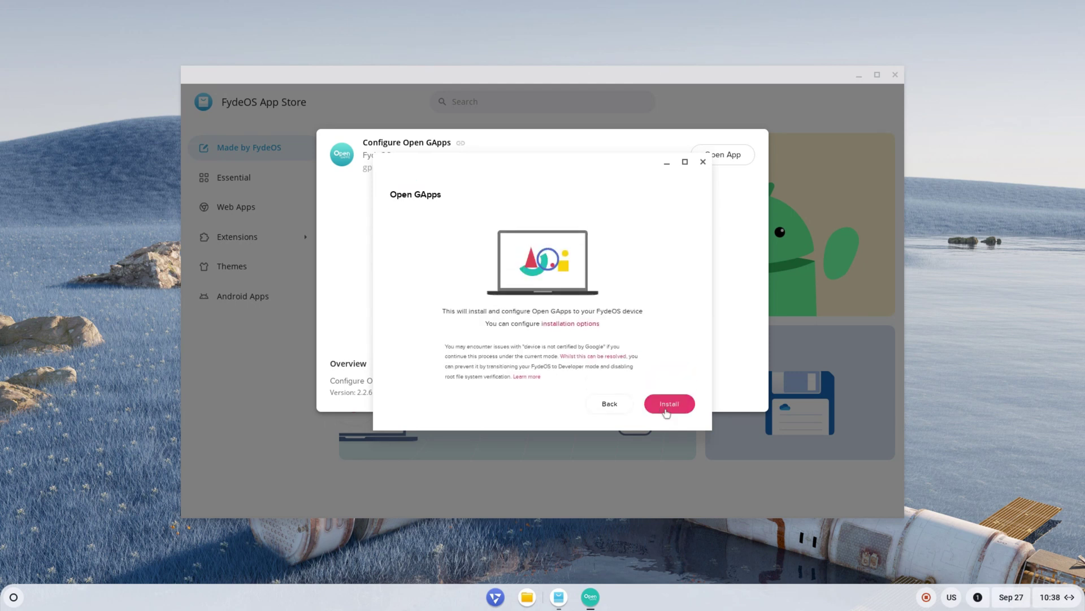
{"action": "left_click", "coordinate": [654, 407]}
{"action": "left_click", "coordinate": [672, 404]}
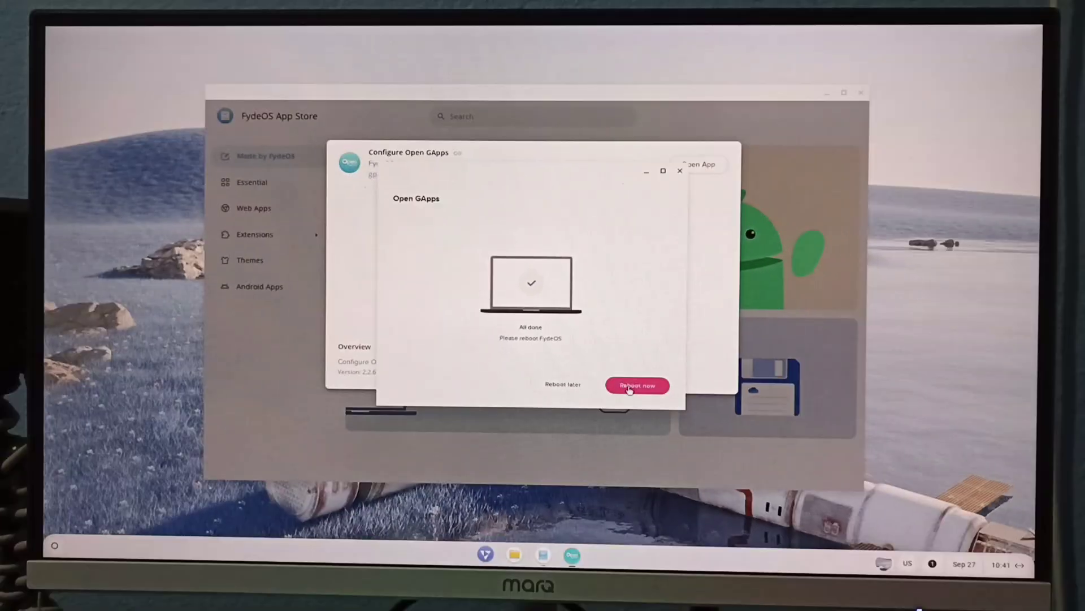
Step: Reboot FydeOS and sign back in with the account password
{"action": "left_click", "coordinate": [629, 388]}
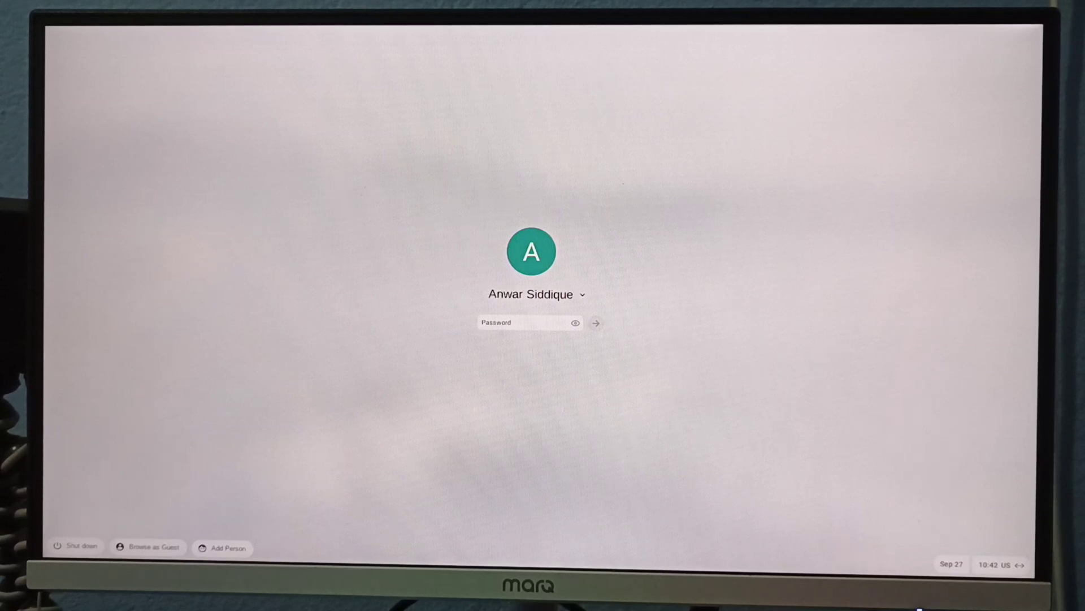
{"action": "type", "text": "*************"}
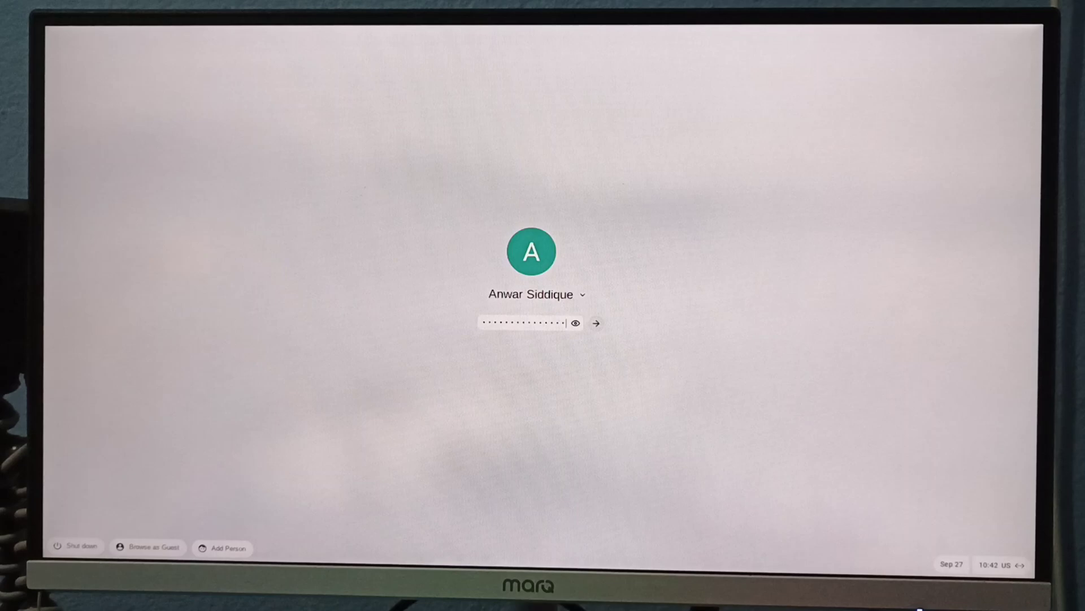
{"action": "key", "text": "Return"}
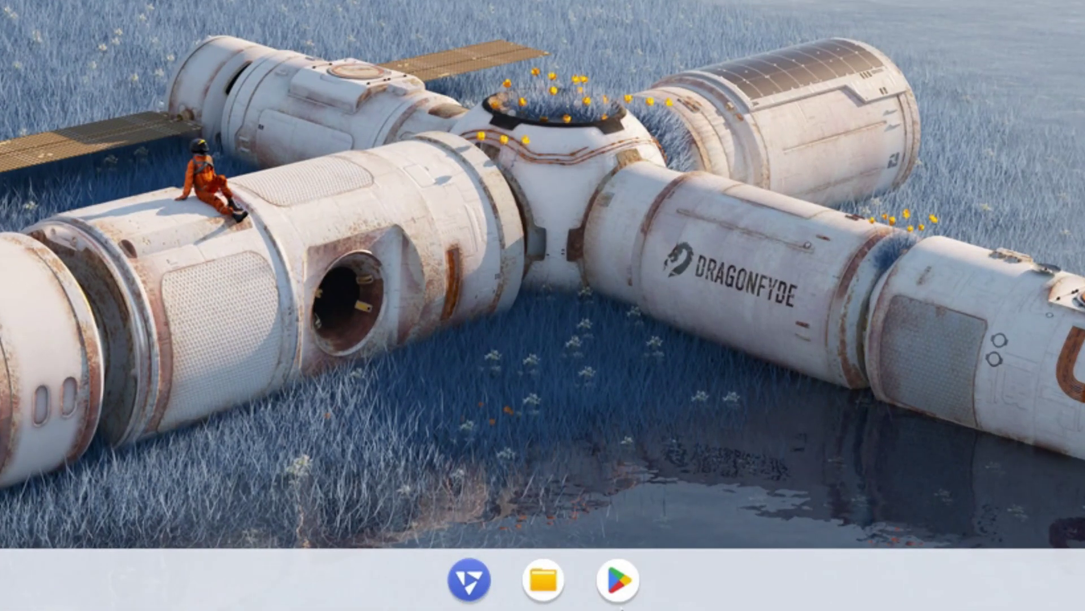
Step: Try signing in to Google Play, dismiss the Play Protect warning, and close it
{"action": "left_click", "coordinate": [618, 580]}
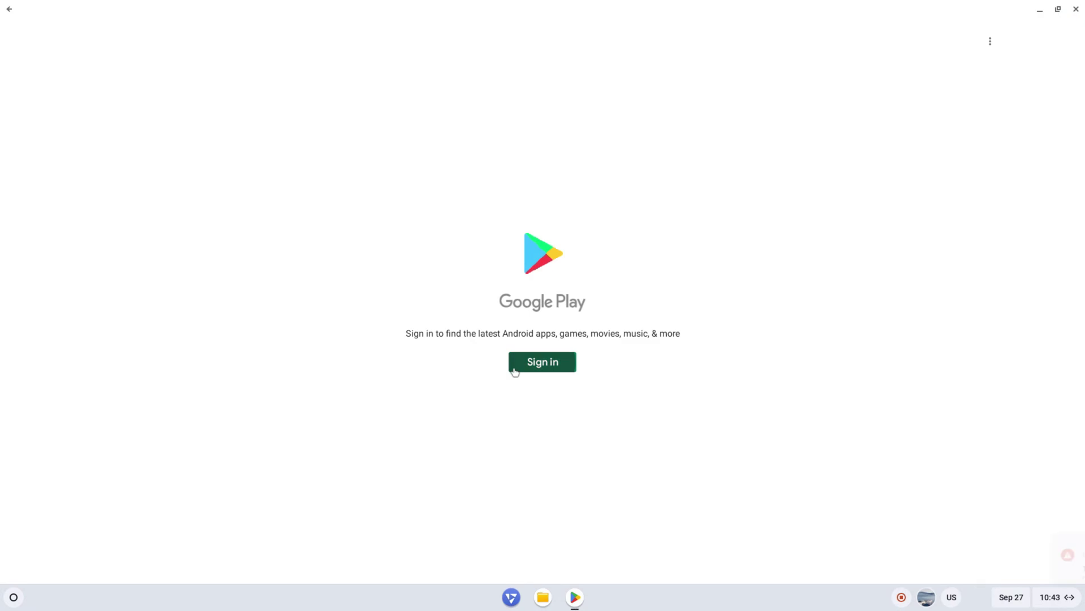
{"action": "left_click", "coordinate": [515, 371]}
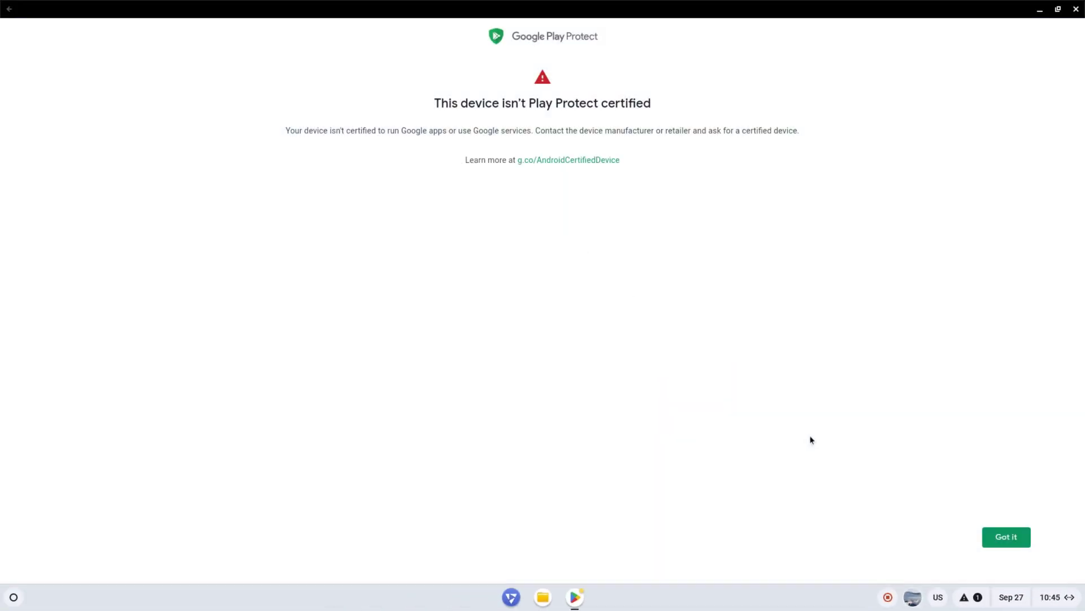
{"action": "left_click", "coordinate": [993, 538]}
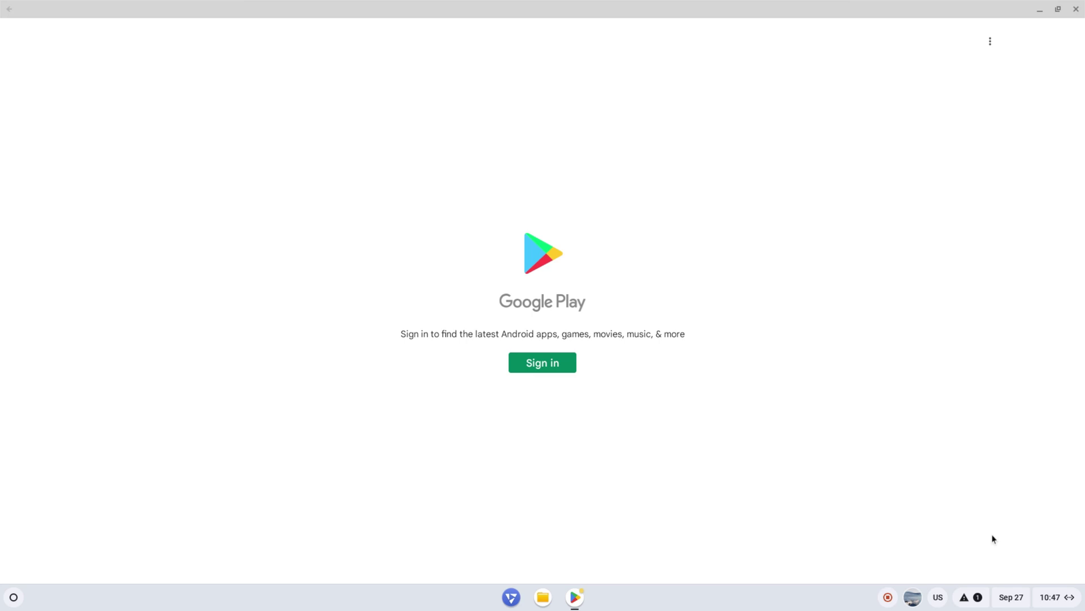
{"action": "left_click", "coordinate": [1076, 10]}
{"action": "left_click", "coordinate": [13, 596]}
Step: Search for 'device id apk' in Chromium
{"action": "left_click", "coordinate": [115, 456]}
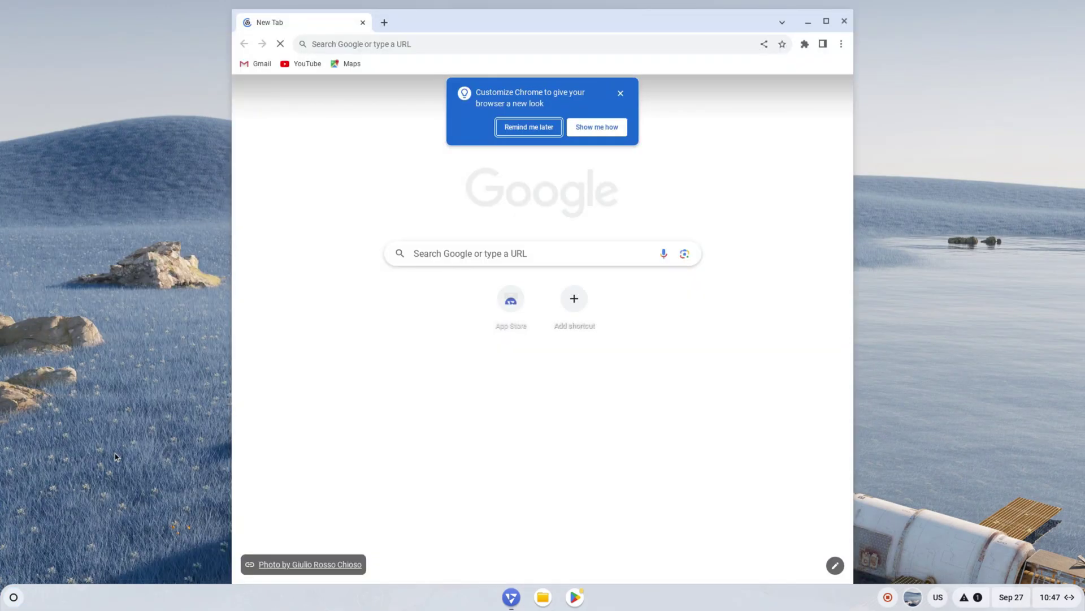
{"action": "left_click", "coordinate": [465, 51]}
{"action": "type", "text": "device id a"}
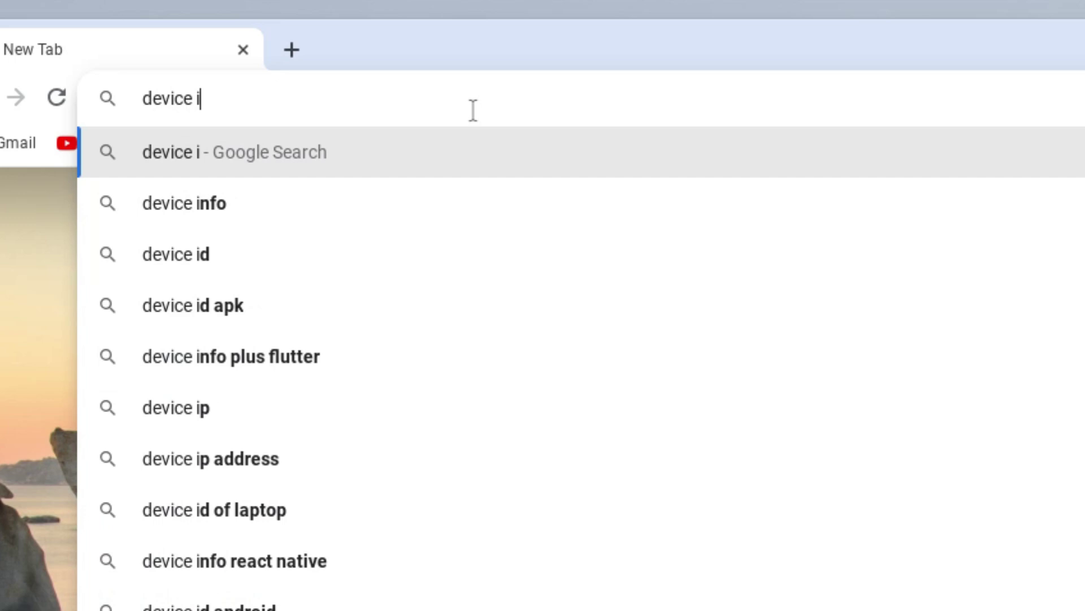
{"action": "type", "text": "pk"}
{"action": "key", "text": "Return"}
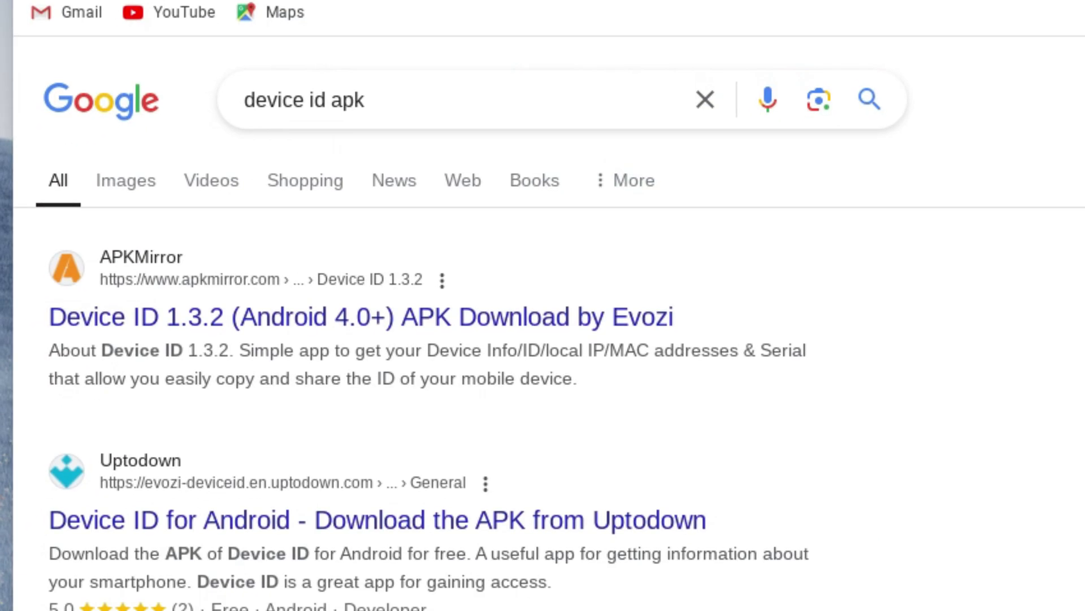
Step: Download the Device ID 1.3.2 APK from its APKMirror page
{"action": "left_click", "coordinate": [293, 327]}
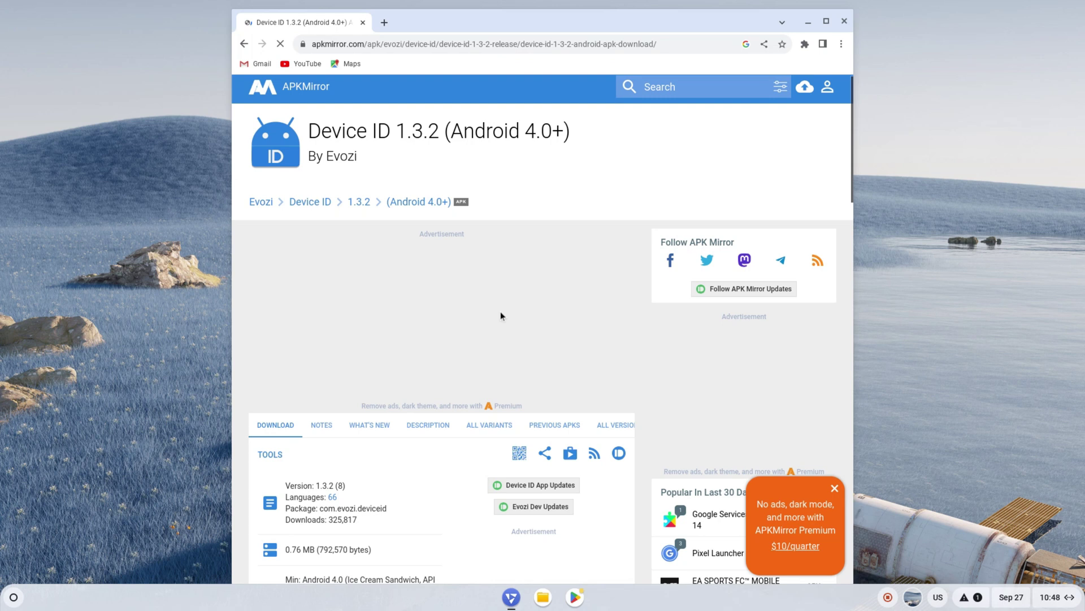
{"action": "scroll", "coordinate": [500, 315], "scroll_direction": "down", "scroll_amount": 6}
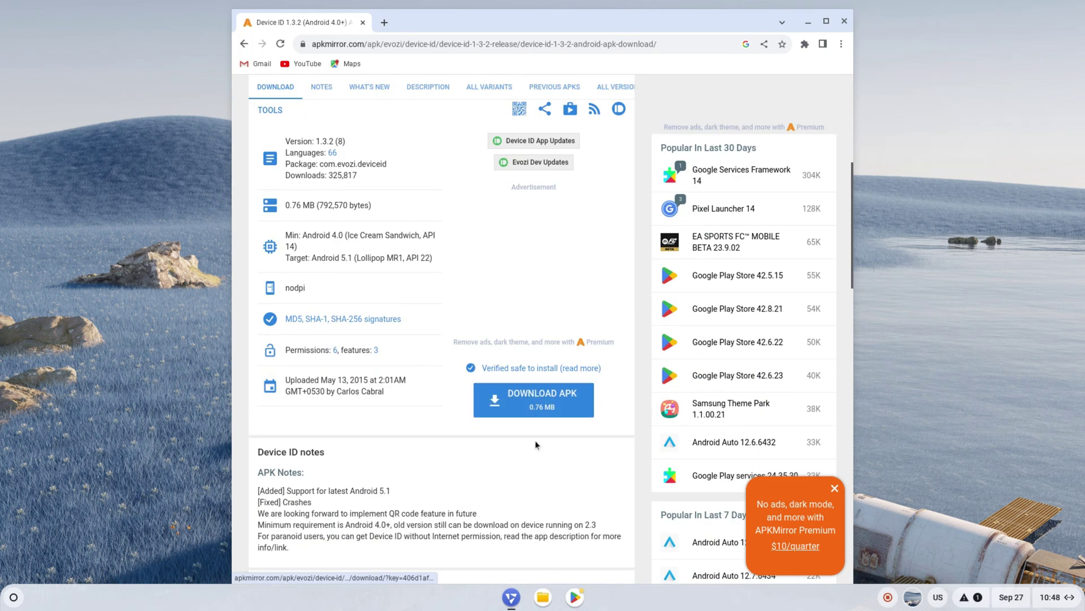
{"action": "left_click", "coordinate": [544, 403]}
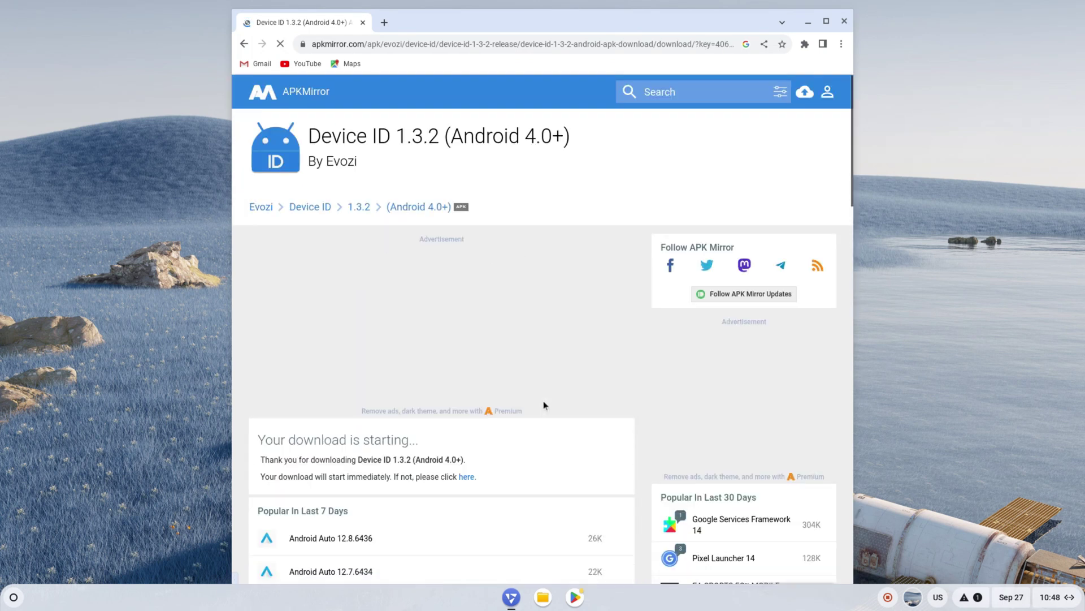
{"action": "scroll", "coordinate": [544, 399], "scroll_direction": "down", "scroll_amount": 4}
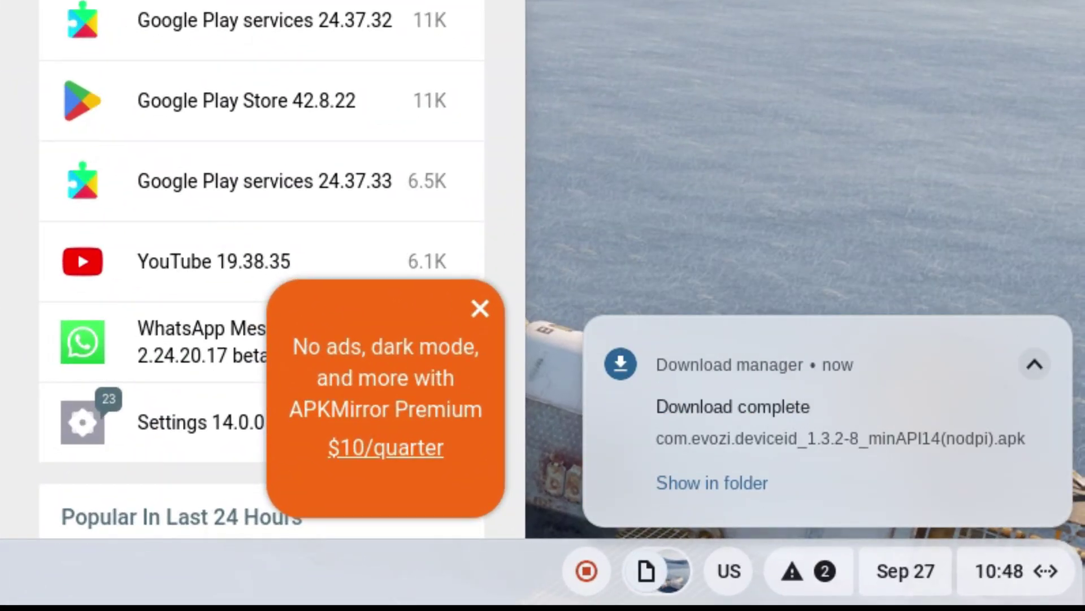
Step: Show the Device ID APK in Downloads, try opening it, and dismiss the Developer Mode notice
{"action": "left_click", "coordinate": [718, 484]}
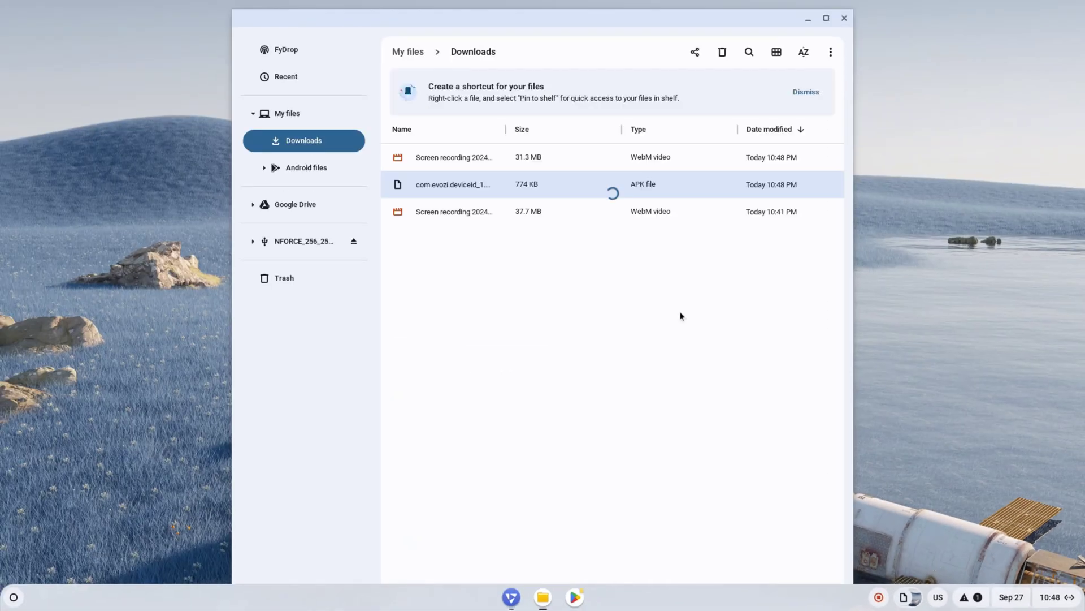
{"action": "double_click", "coordinate": [448, 185]}
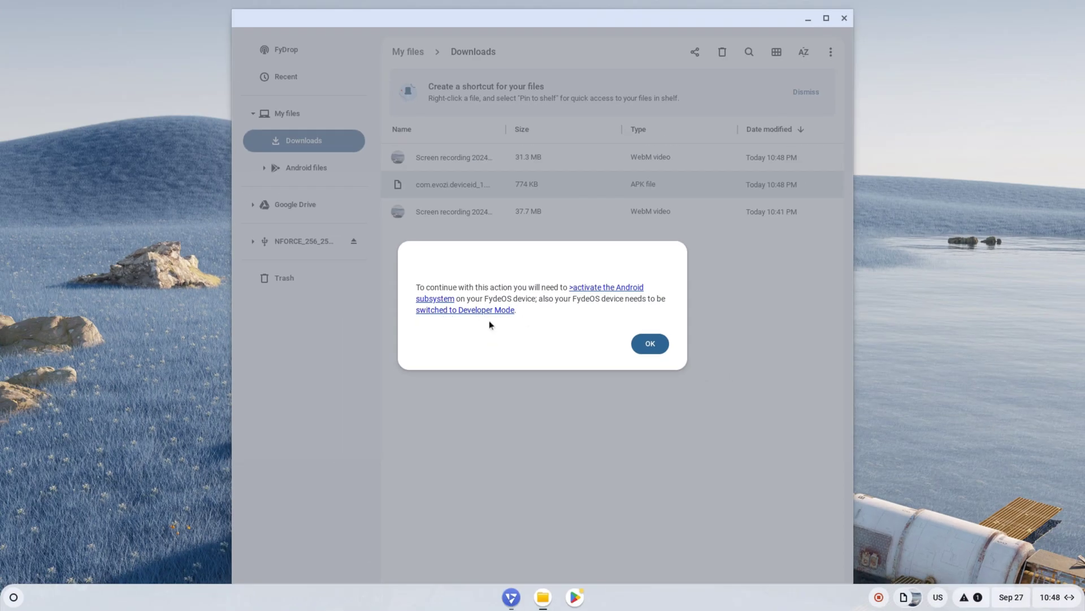
{"action": "left_click", "coordinate": [635, 346]}
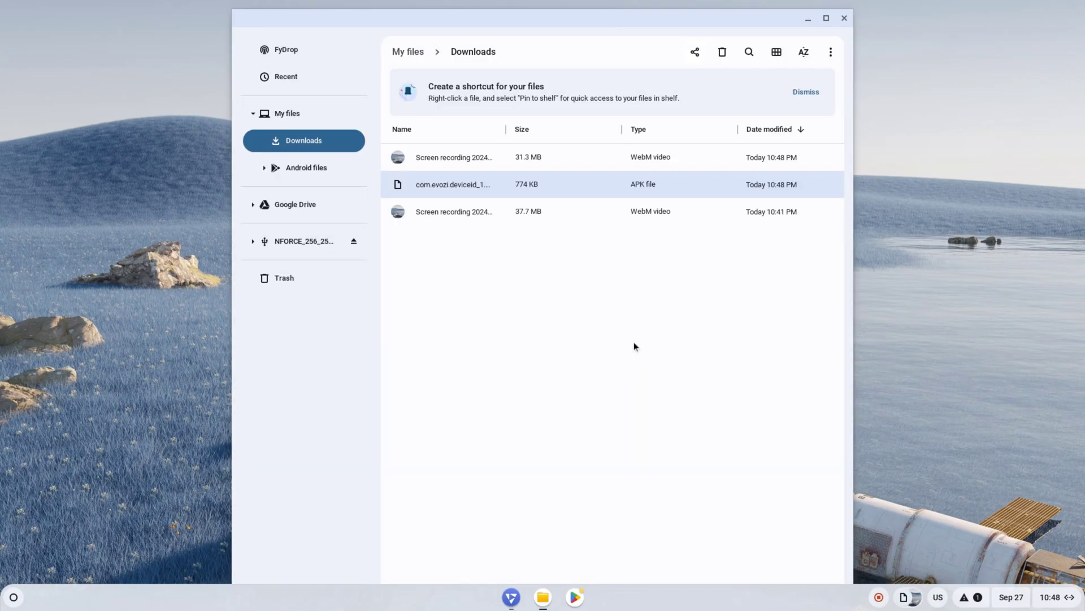
{"action": "key", "text": "super"}
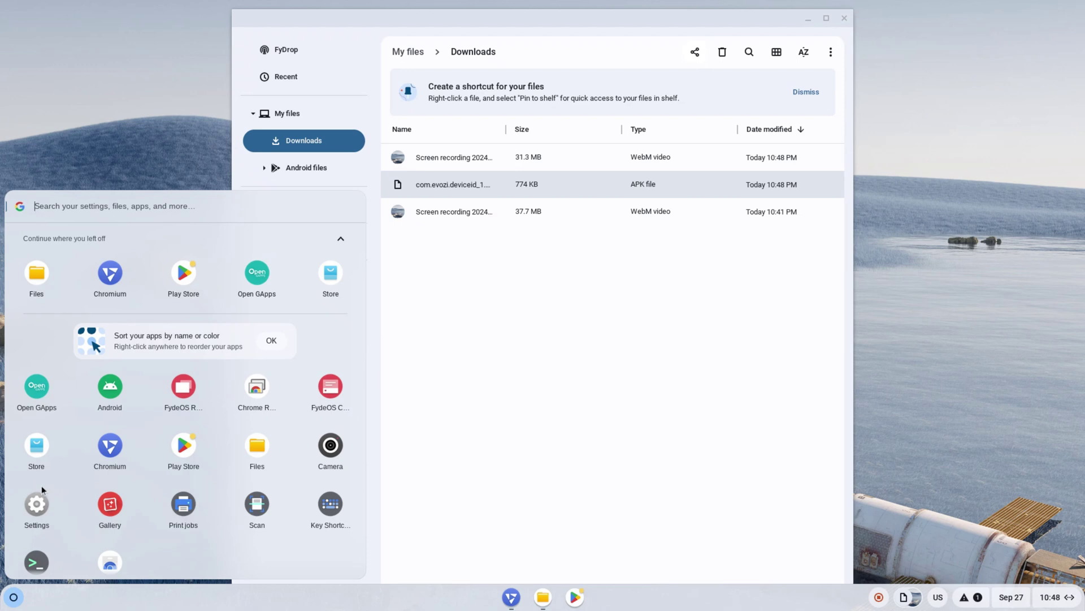
Step: Enable Developer mode in FydeOS settings and restart back into FydeOS
{"action": "left_click", "coordinate": [36, 503]}
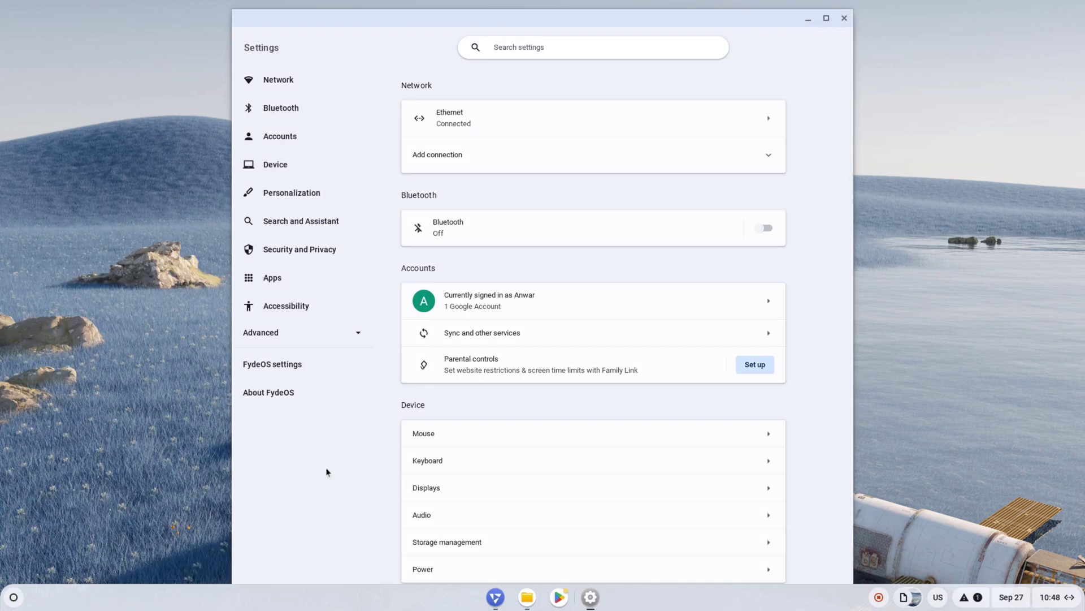
{"action": "left_click", "coordinate": [308, 367]}
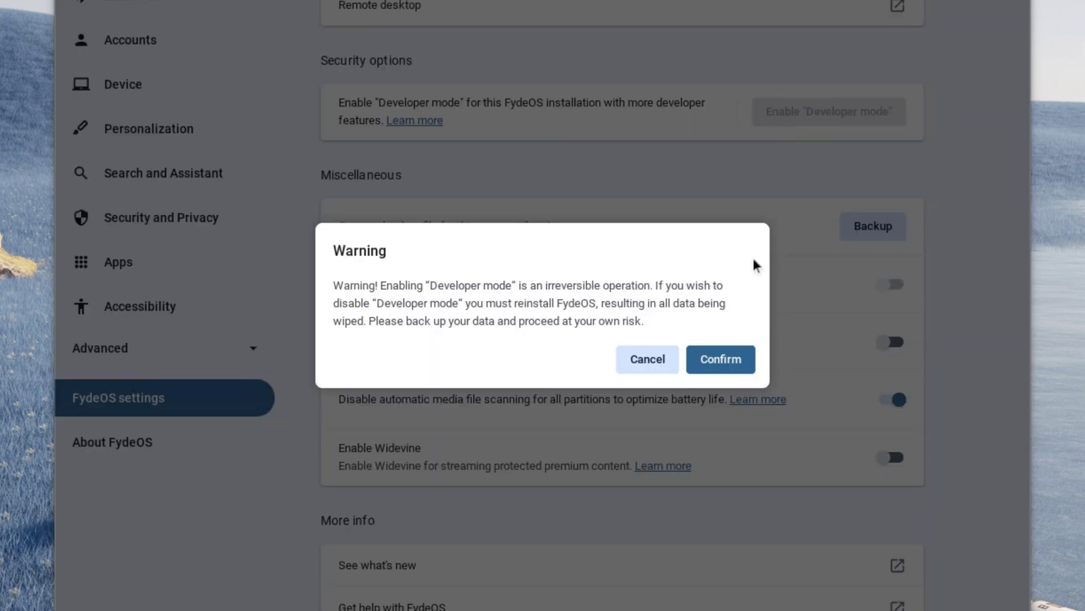
{"action": "left_click", "coordinate": [720, 359]}
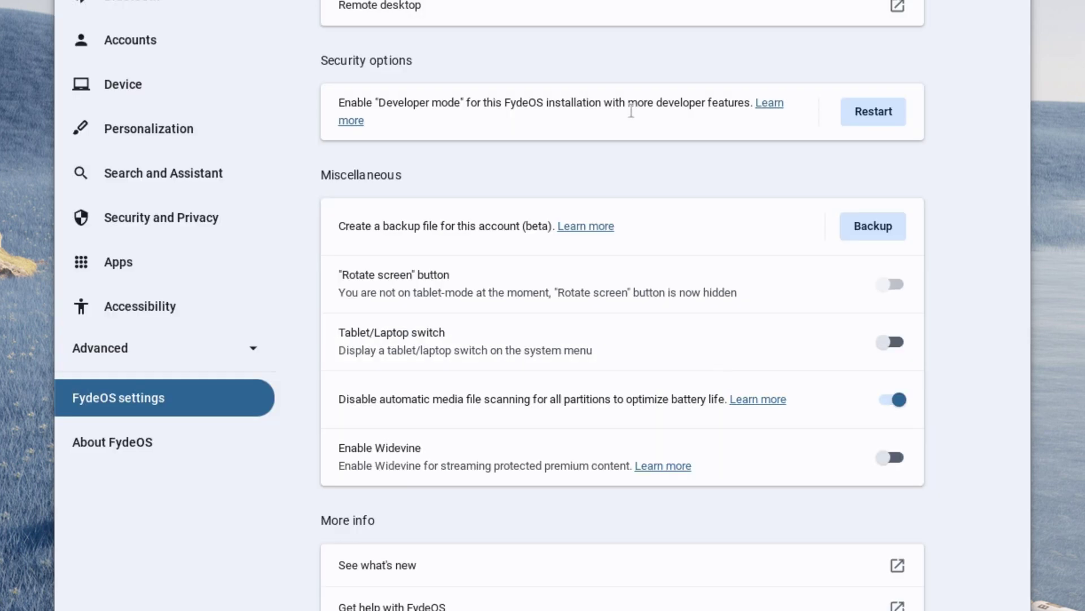
{"action": "left_click", "coordinate": [856, 116]}
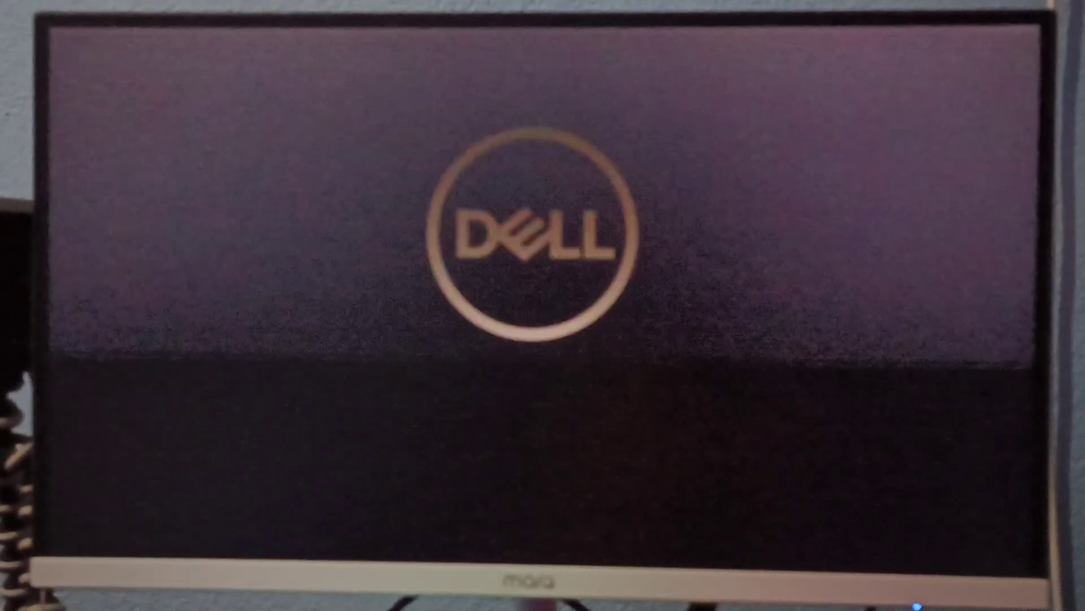
{"action": "key", "text": "Return"}
{"action": "key", "text": "Return"}
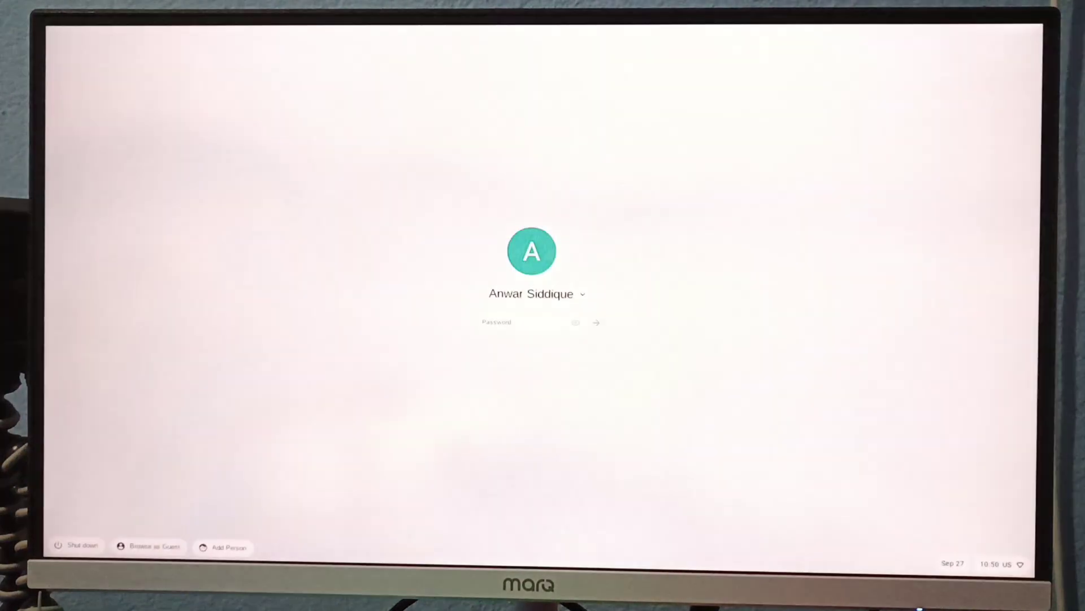
Step: Sign in with the password, open Downloads, and dismiss the Android subsystem notice on the APK
{"action": "type", "text": "***"}
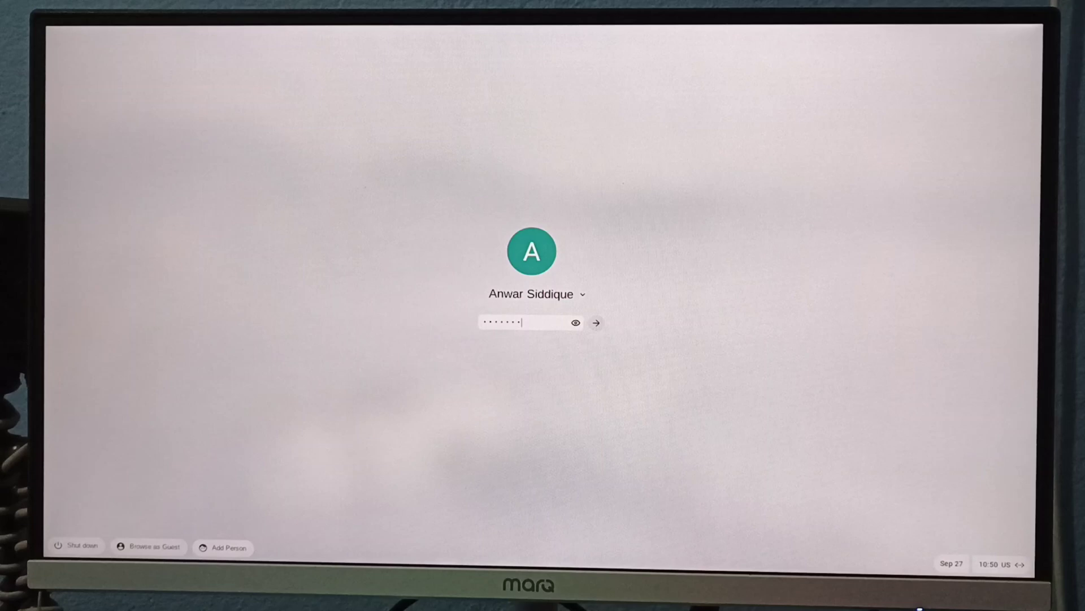
{"action": "key", "text": "Return"}
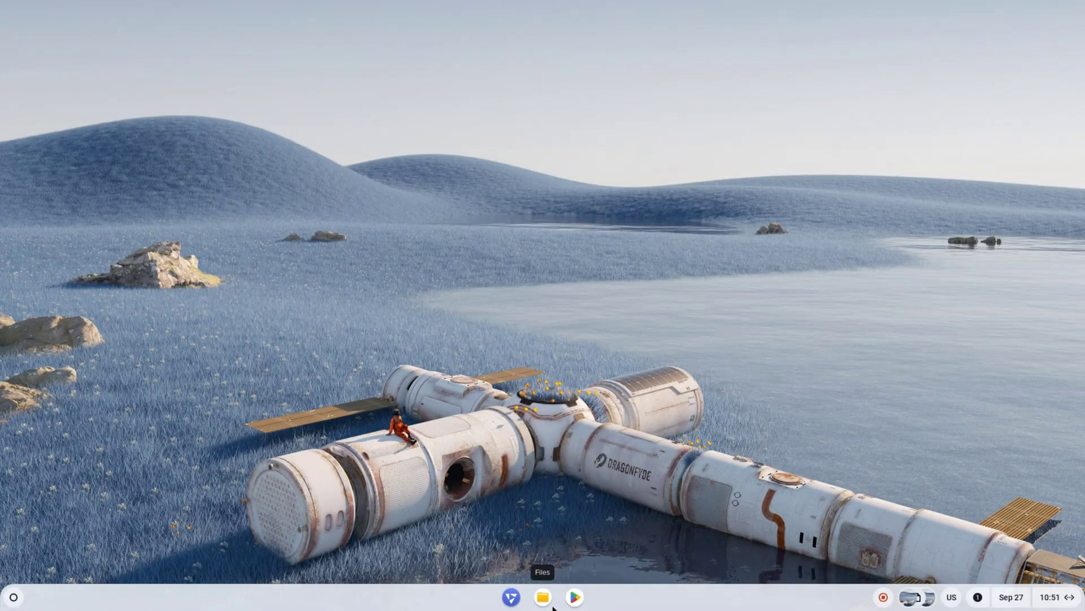
{"action": "left_click", "coordinate": [551, 604]}
{"action": "double_click", "coordinate": [439, 154]}
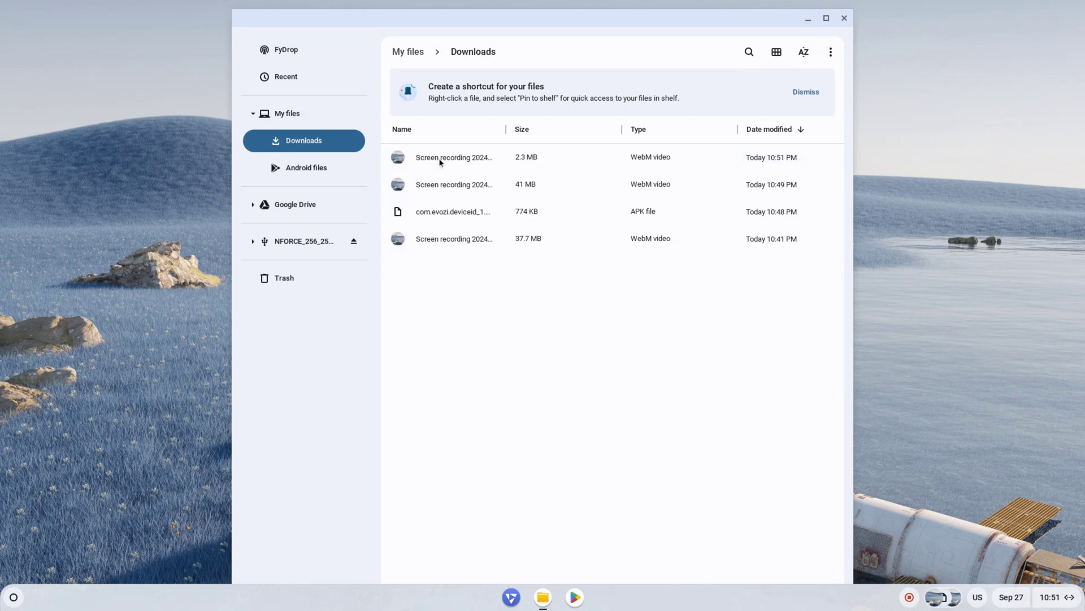
{"action": "double_click", "coordinate": [455, 216]}
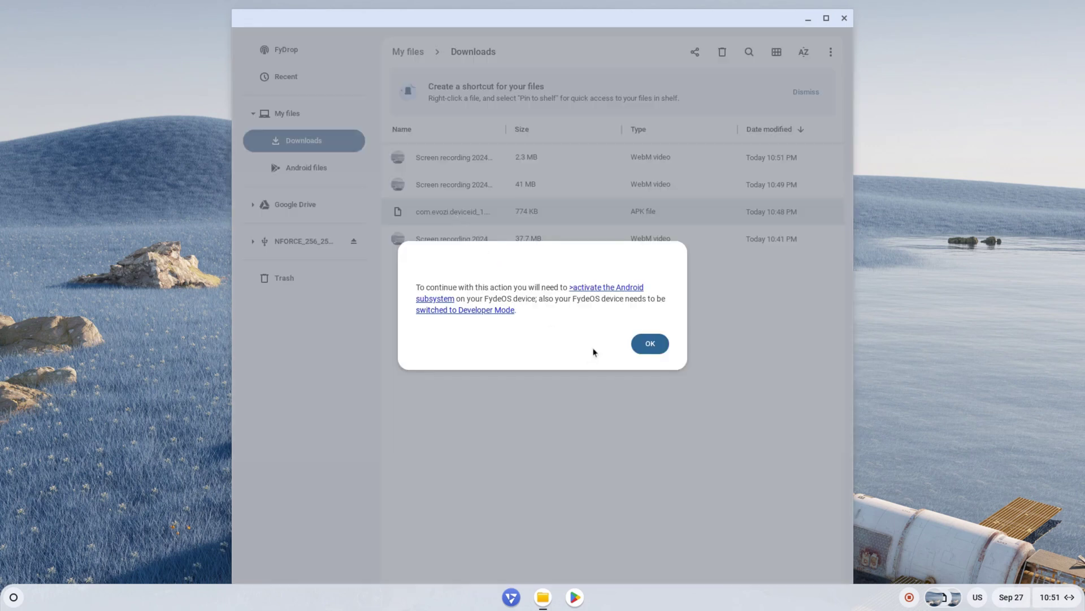
{"action": "left_click", "coordinate": [638, 353]}
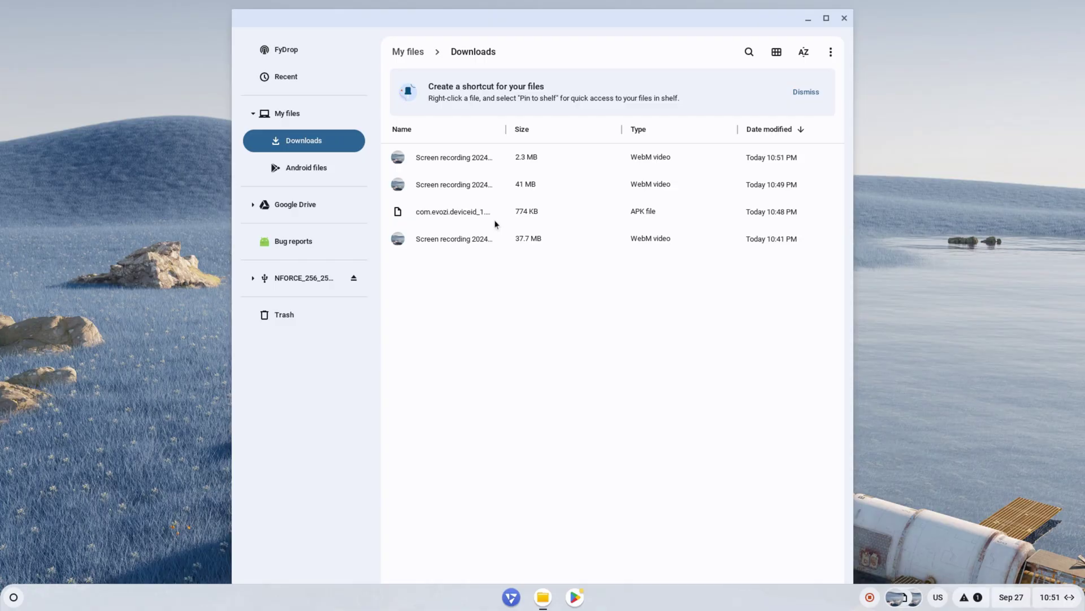
Step: Install the Device ID app from the downloaded APK
{"action": "double_click", "coordinate": [497, 215]}
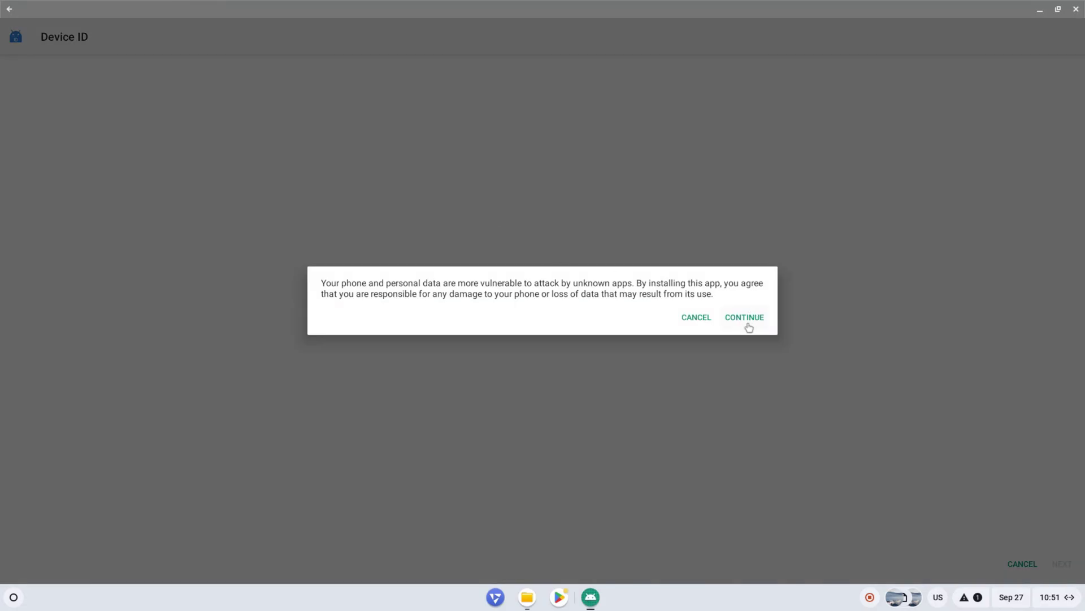
{"action": "left_click", "coordinate": [745, 317]}
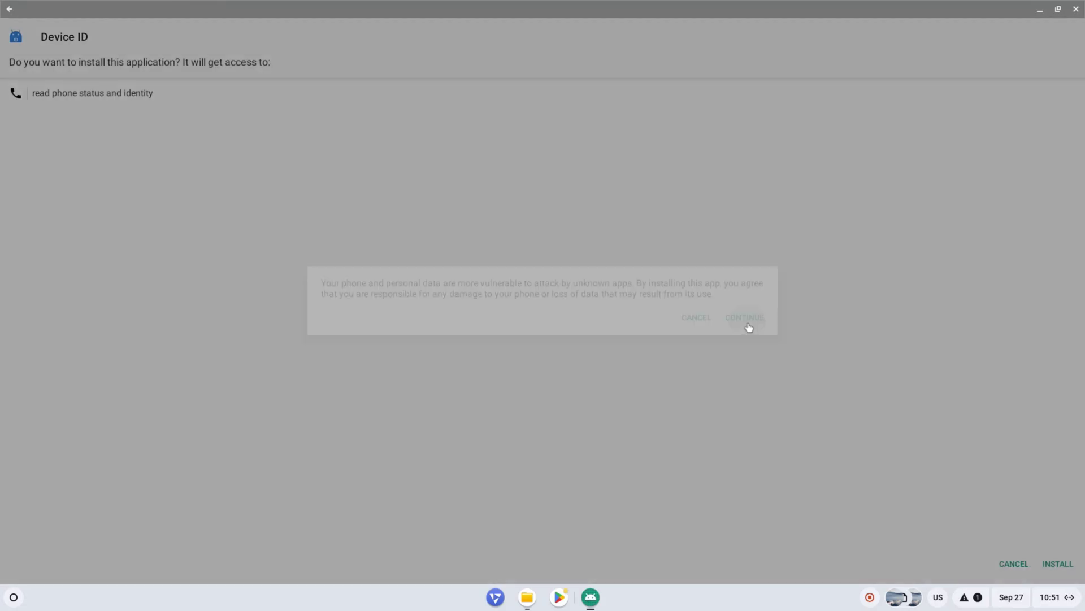
{"action": "left_click", "coordinate": [1052, 565]}
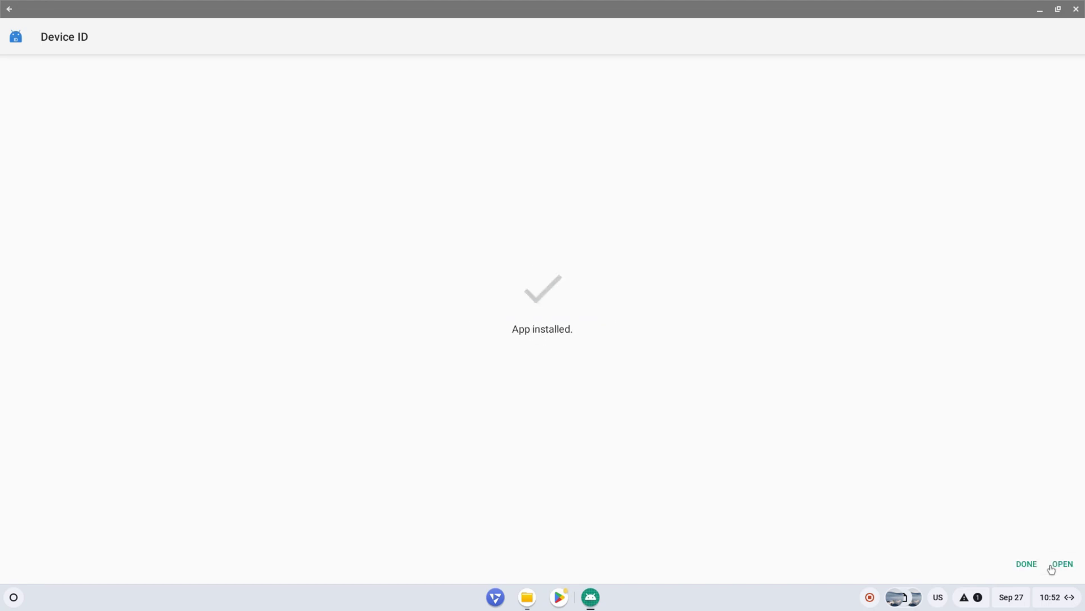
Step: Close the installer and Files, then open Google's uncertified device registration page in Chromium
{"action": "left_click", "coordinate": [1030, 564]}
{"action": "left_click", "coordinate": [839, 22]}
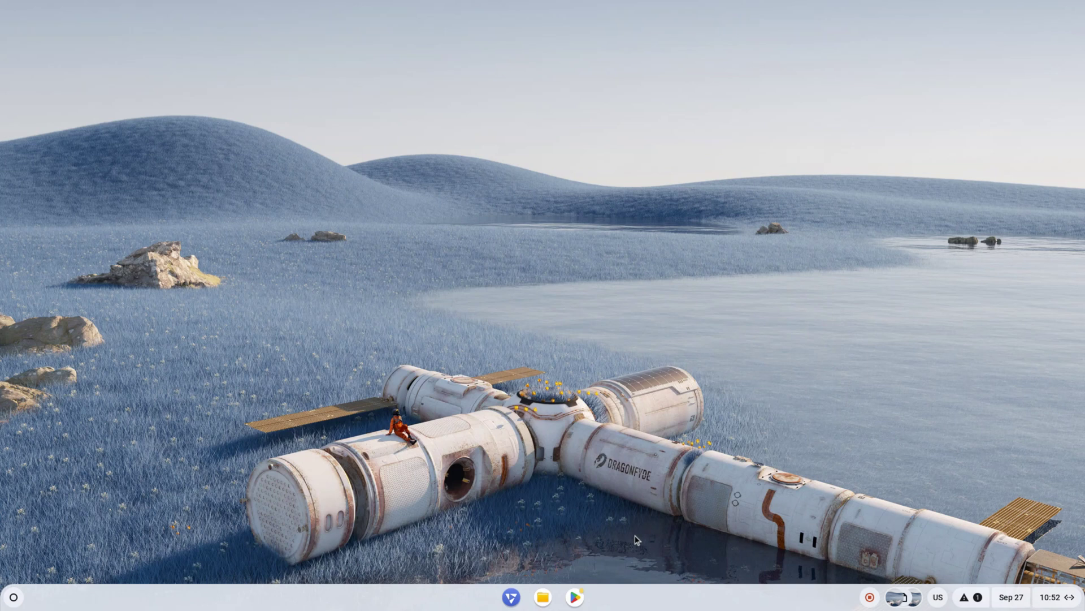
{"action": "left_click", "coordinate": [512, 598]}
{"action": "left_click", "coordinate": [464, 64]}
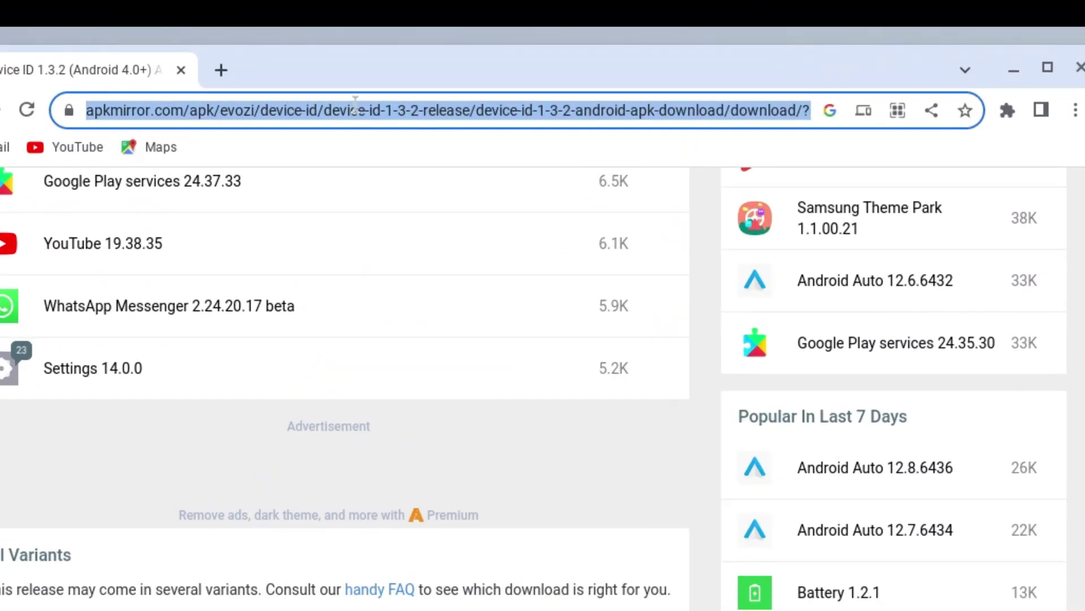
{"action": "type", "text": "google un"}
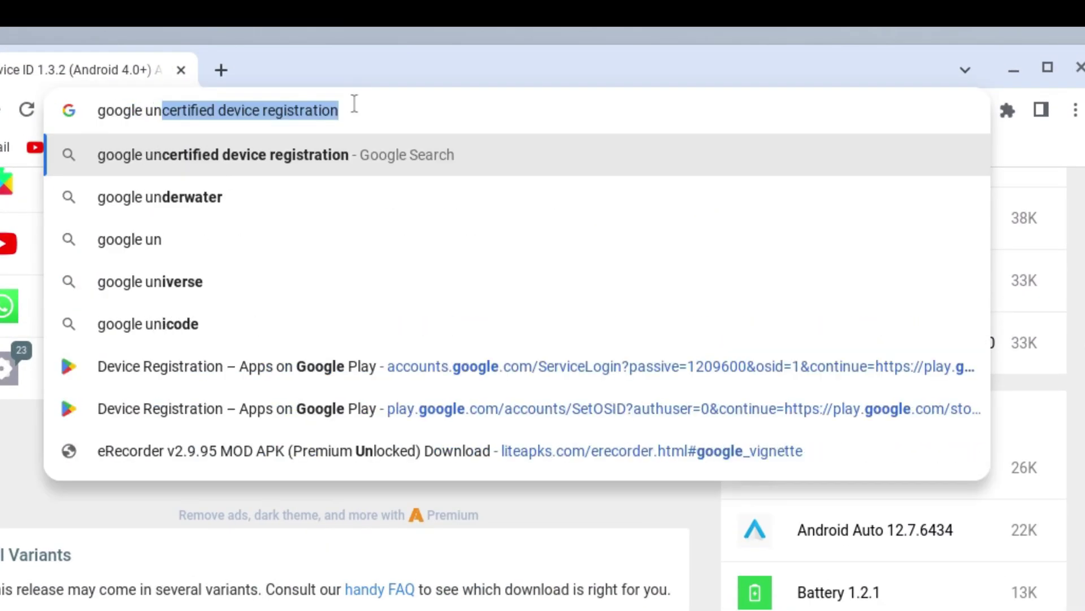
{"action": "key", "text": "Right"}
{"action": "key", "text": "Return"}
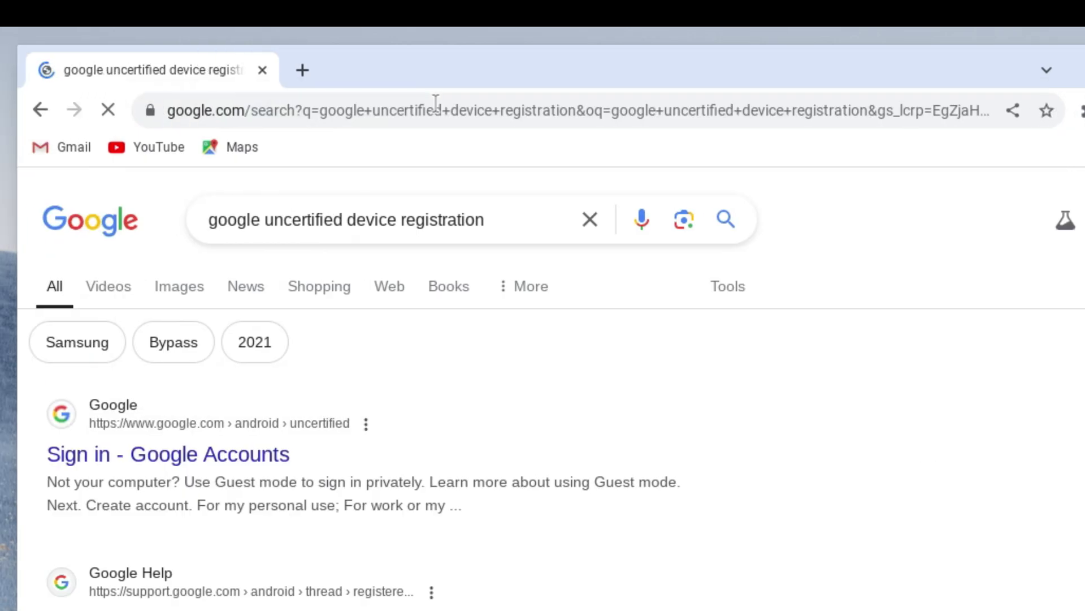
{"action": "left_click", "coordinate": [181, 452]}
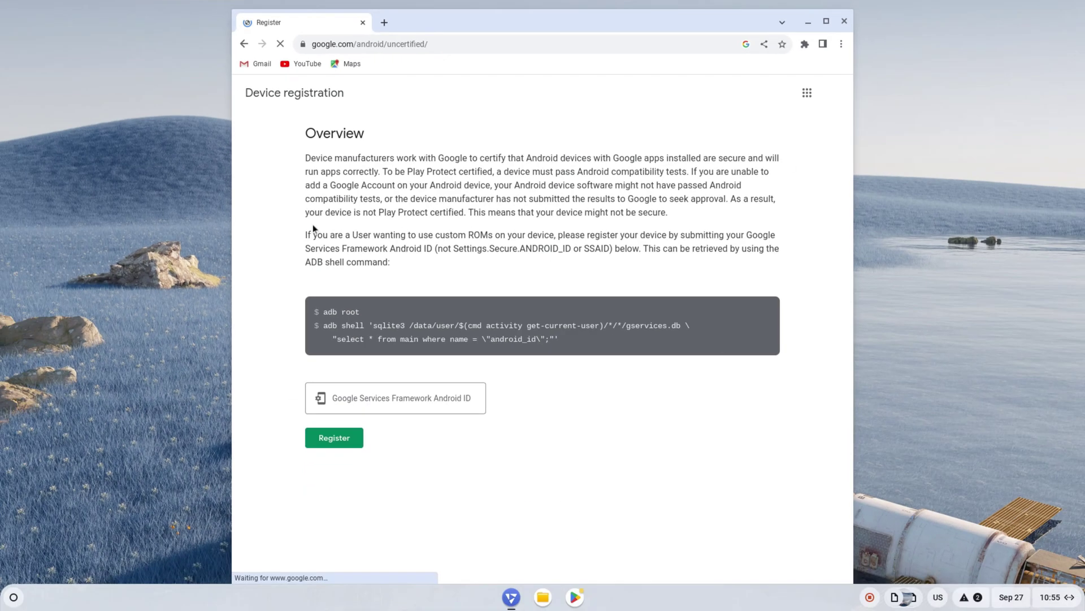
Step: Copy the Google Services Framework ID from the Device ID app
{"action": "left_click", "coordinate": [14, 597]}
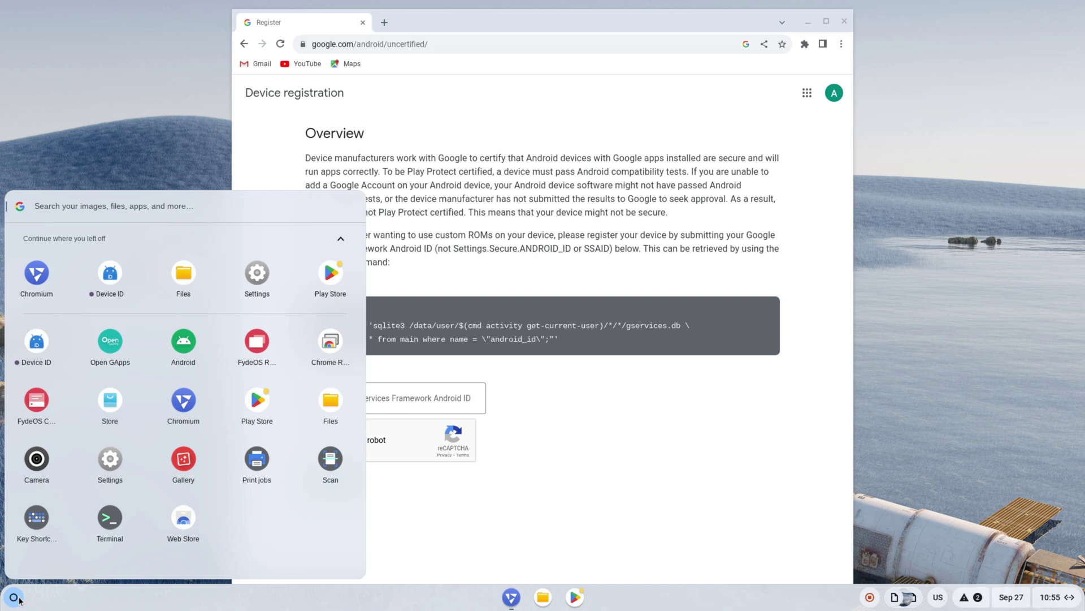
{"action": "left_click", "coordinate": [111, 273]}
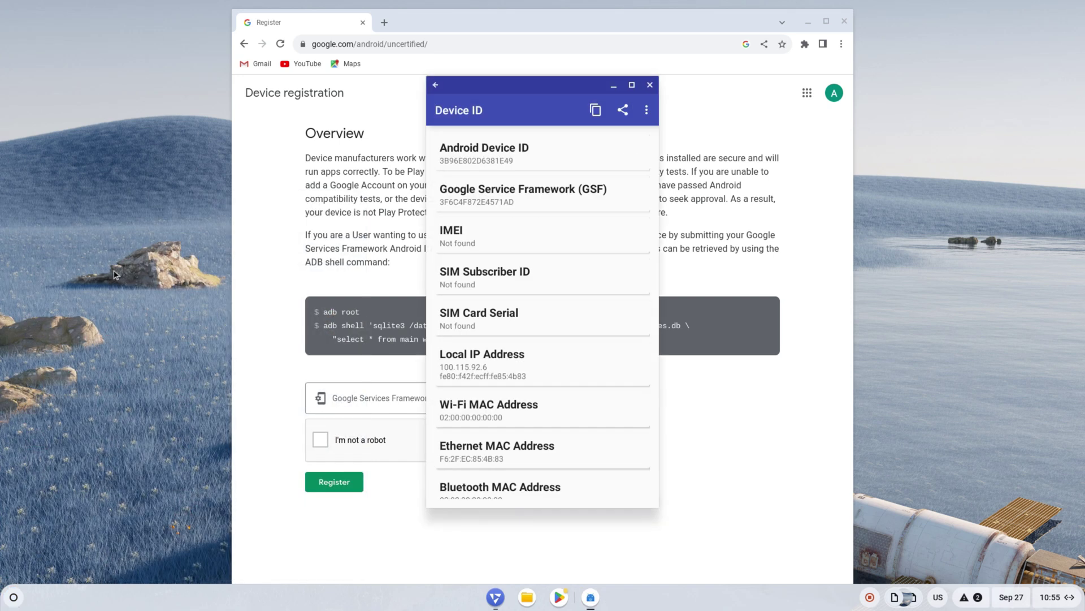
{"action": "left_click", "coordinate": [489, 186]}
{"action": "left_click", "coordinate": [461, 419]}
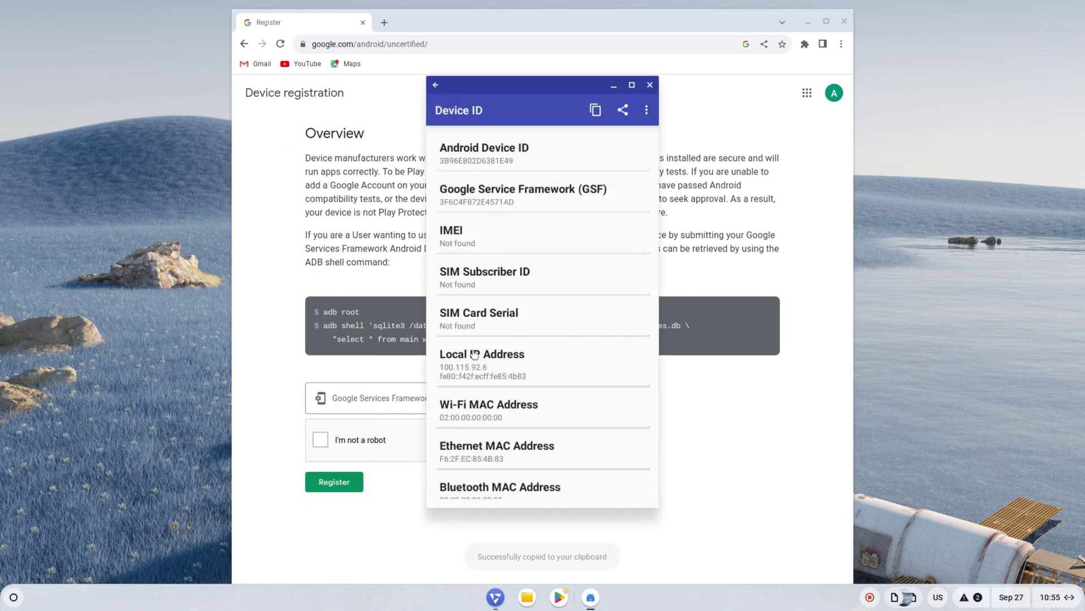
Step: Paste the GSF ID into the registration form, pass the captcha, and register
{"action": "left_click", "coordinate": [614, 85]}
{"action": "left_click", "coordinate": [390, 403]}
{"action": "right_click", "coordinate": [390, 406]}
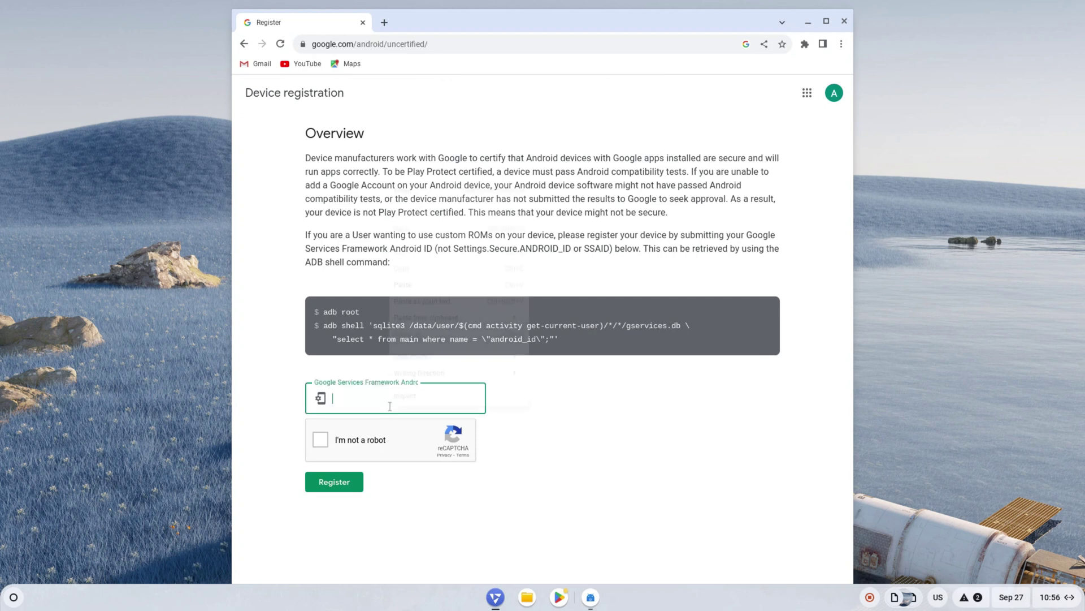
{"action": "left_click", "coordinate": [424, 285]}
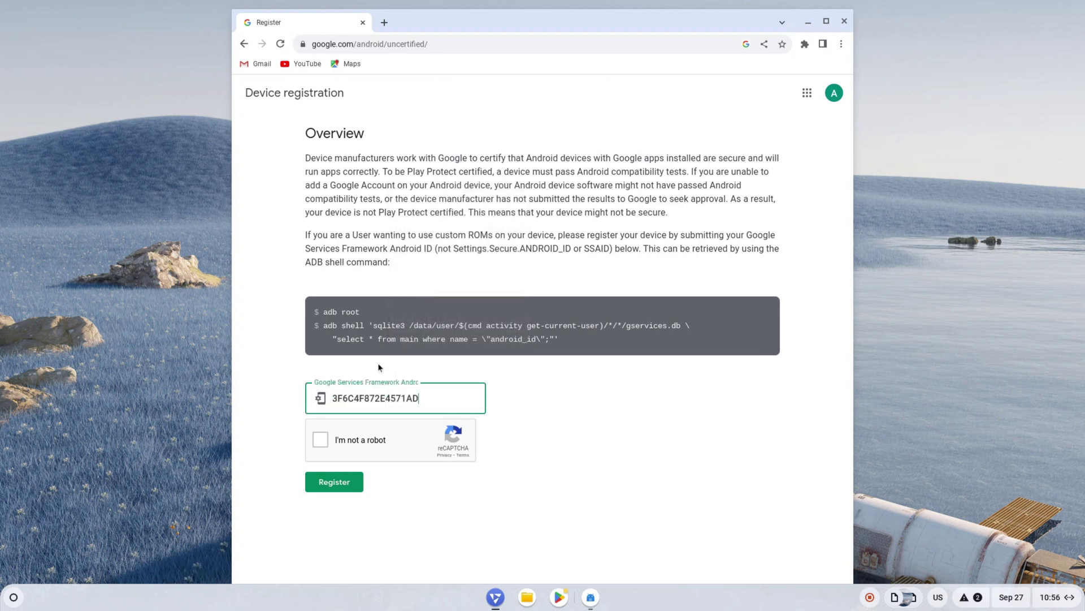
{"action": "left_click", "coordinate": [321, 440]}
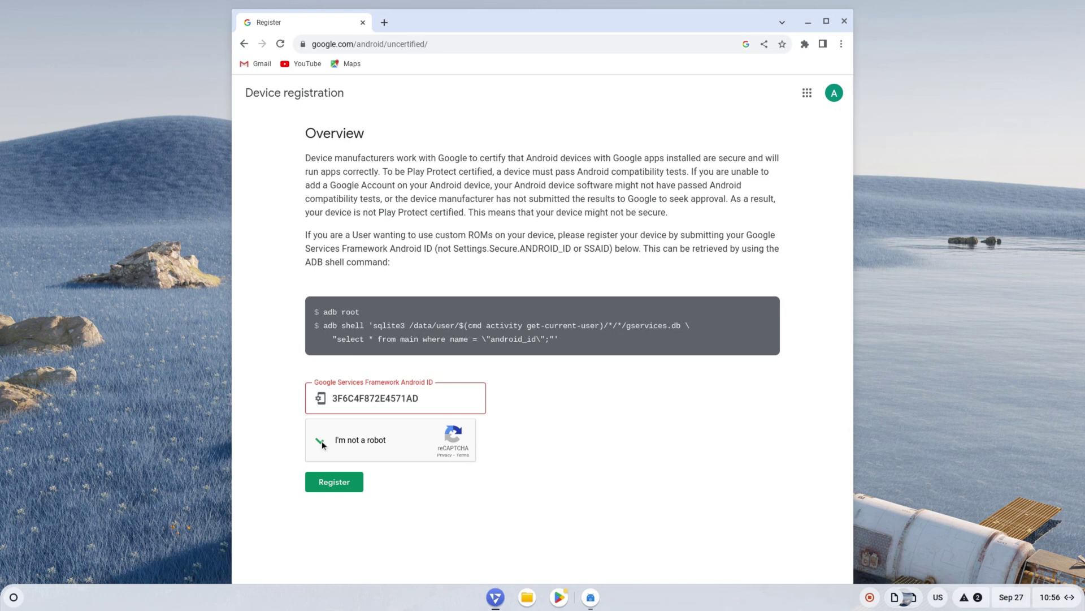
{"action": "left_click", "coordinate": [324, 485]}
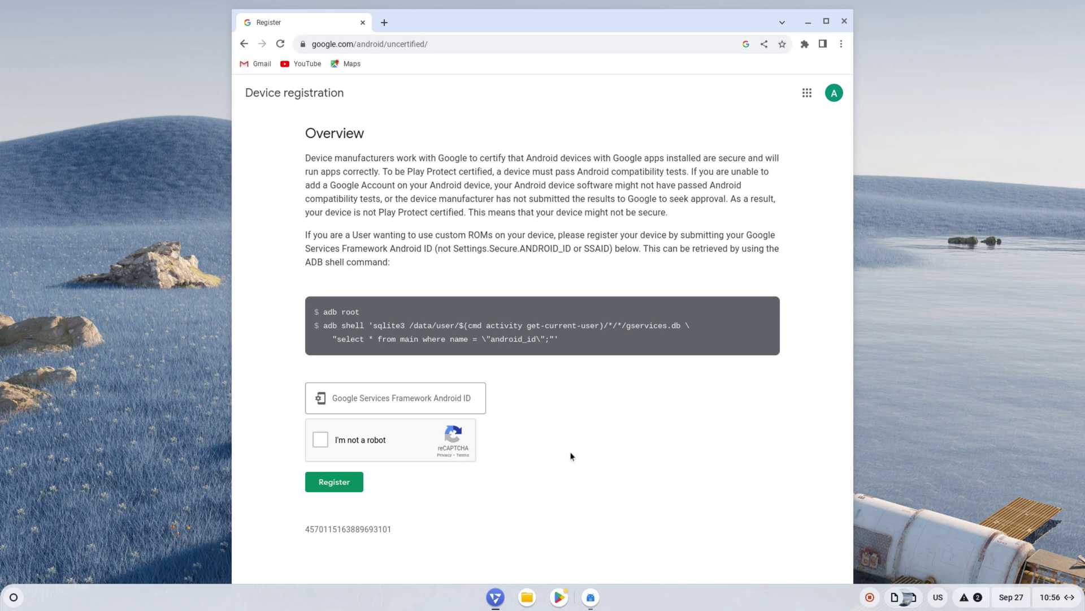
Step: Close Chromium, sign out of FydeOS from the power menu, and log back in with the account password
{"action": "left_click", "coordinate": [844, 22]}
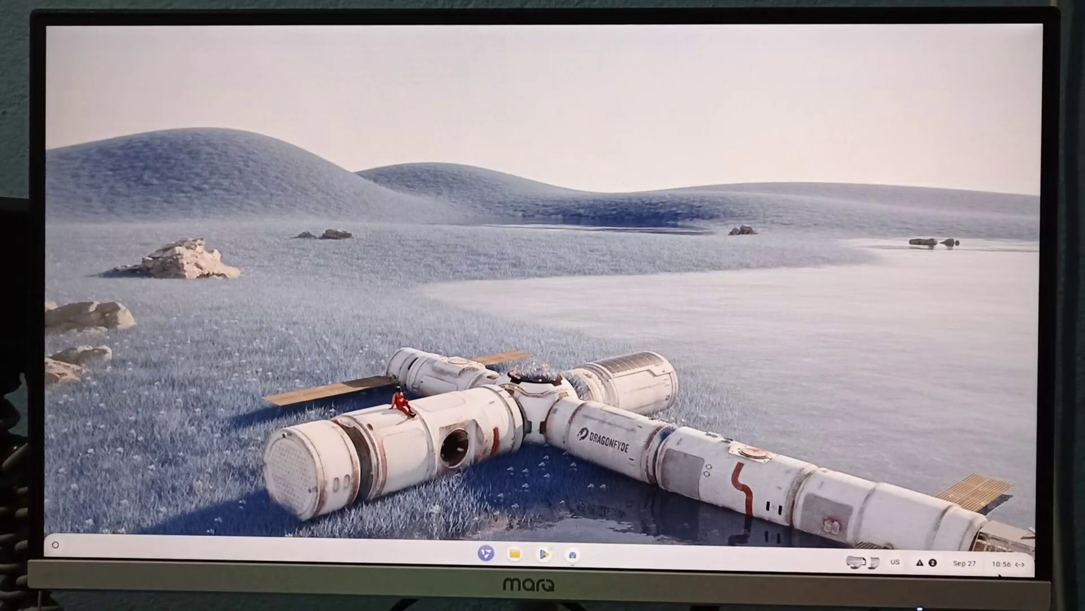
{"action": "left_click", "coordinate": [1049, 598]}
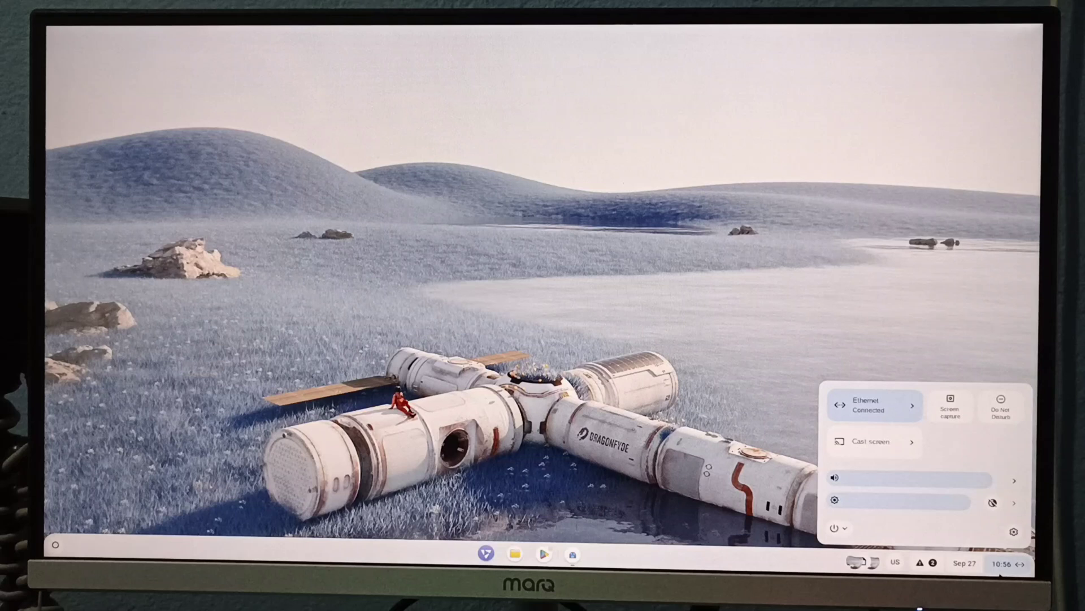
{"action": "left_click", "coordinate": [846, 527]}
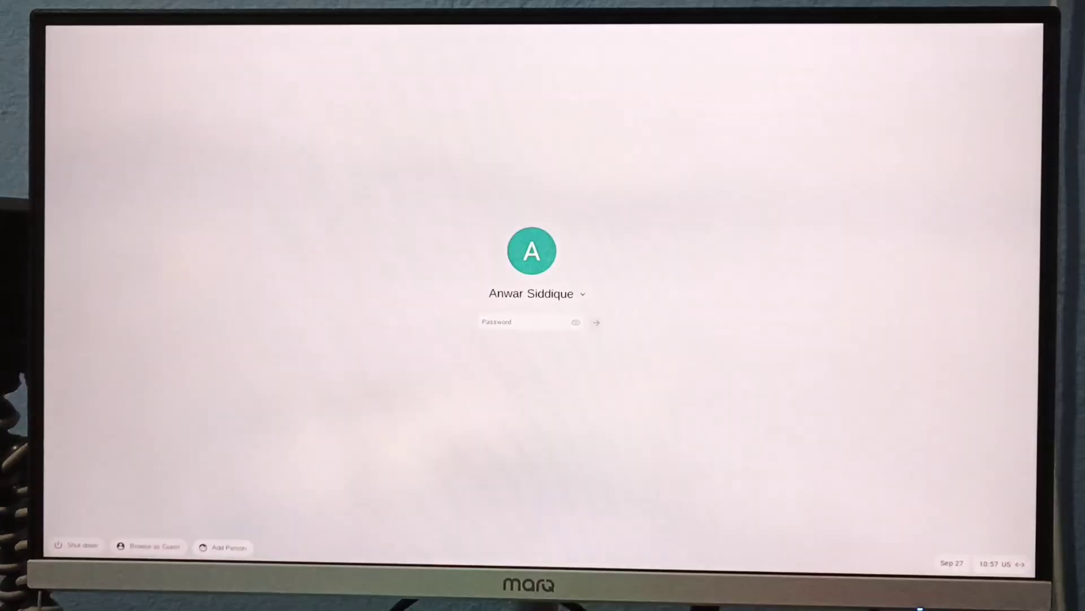
{"action": "type", "text": "••"}
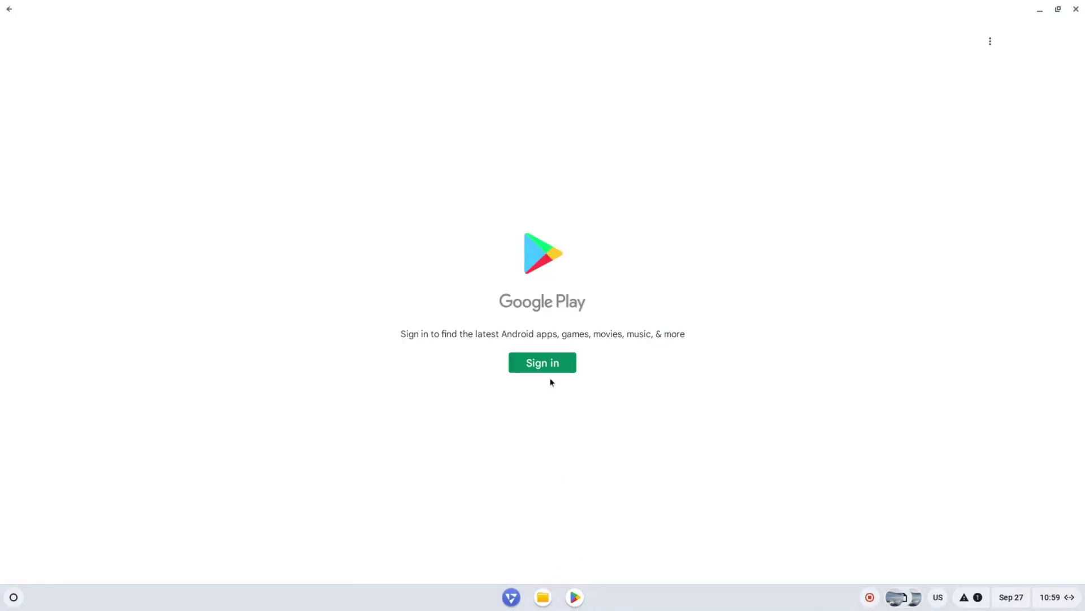
Step: Dismiss the Play Protect certification warning and start signing in to Google Play with a Google account
{"action": "left_click", "coordinate": [553, 374]}
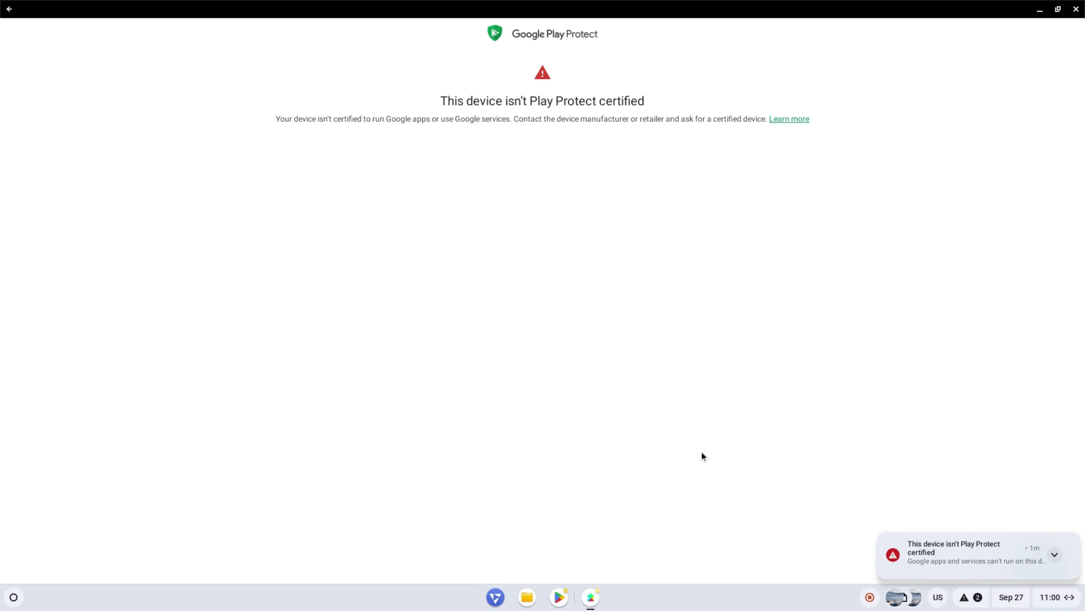
{"action": "left_click", "coordinate": [1036, 562]}
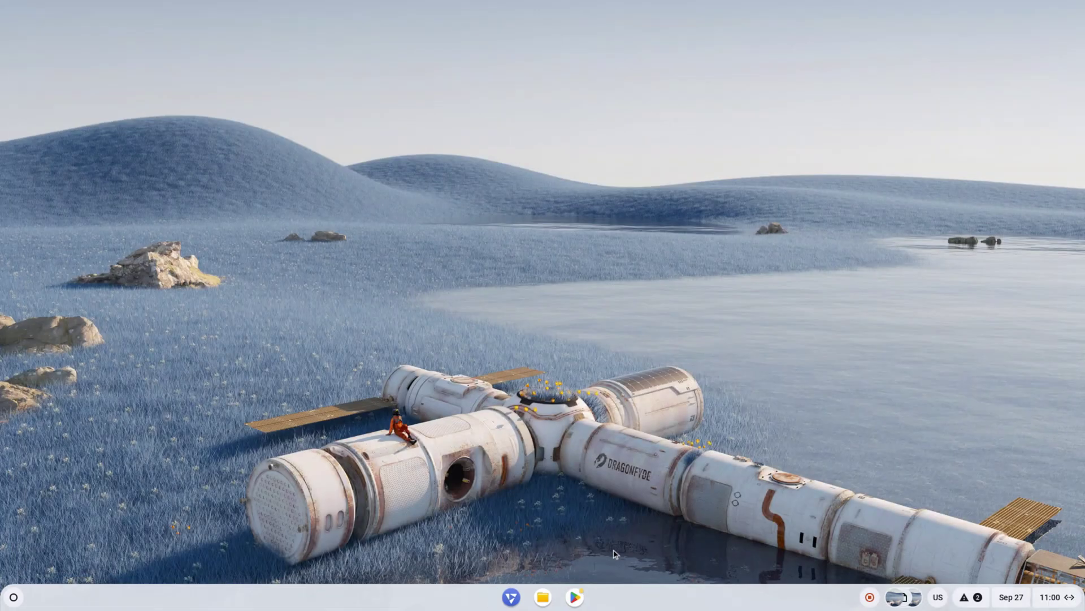
{"action": "left_click", "coordinate": [582, 604]}
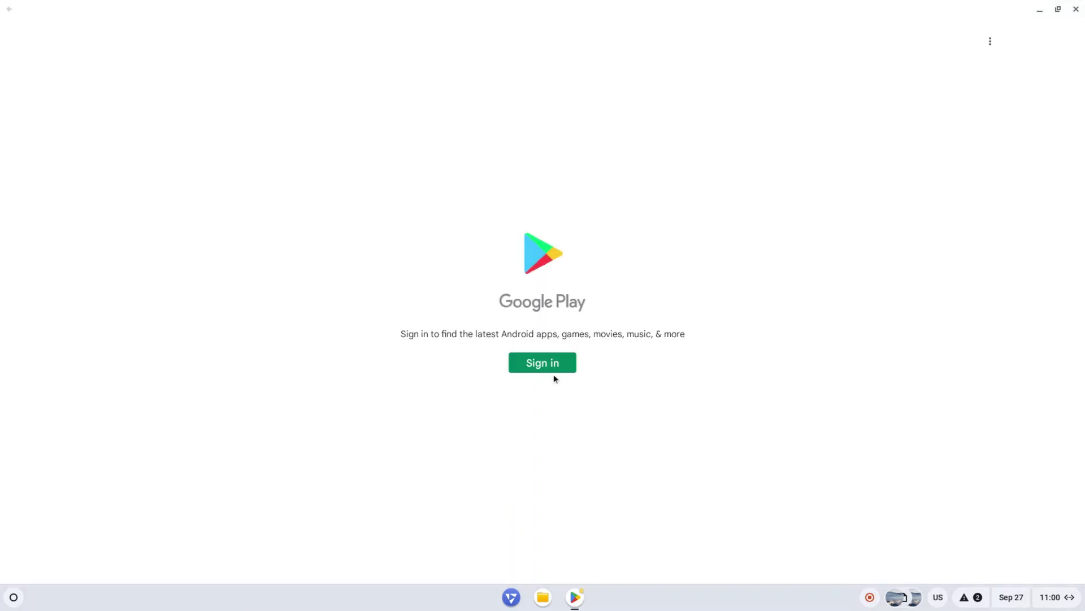
{"action": "left_click", "coordinate": [556, 370]}
{"action": "left_click", "coordinate": [561, 283]}
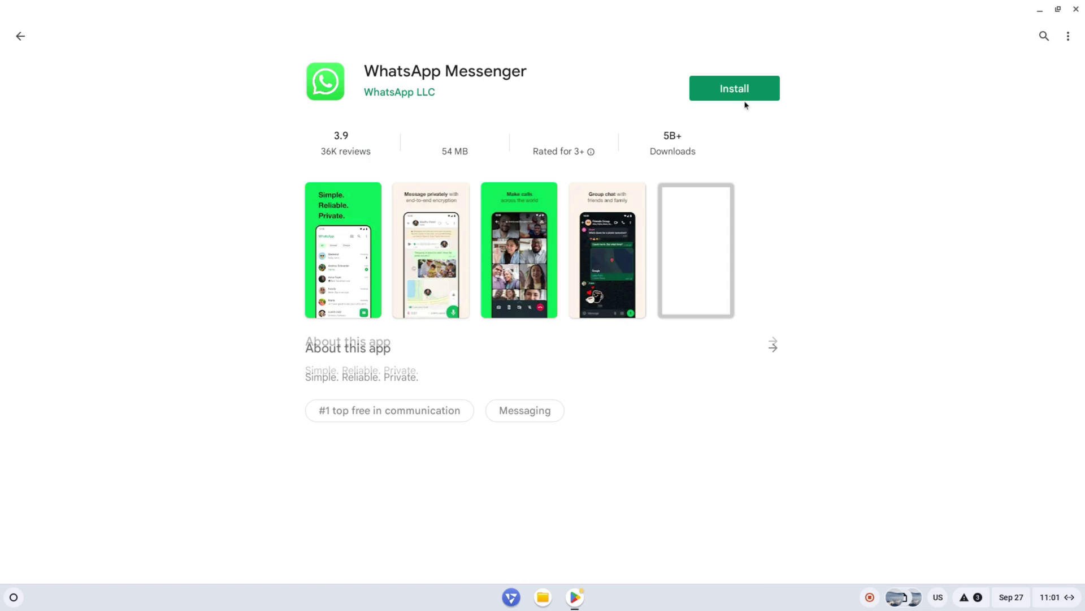
Step: Install WhatsApp Messenger and ibis Paint X from Google Play
{"action": "left_click", "coordinate": [745, 97]}
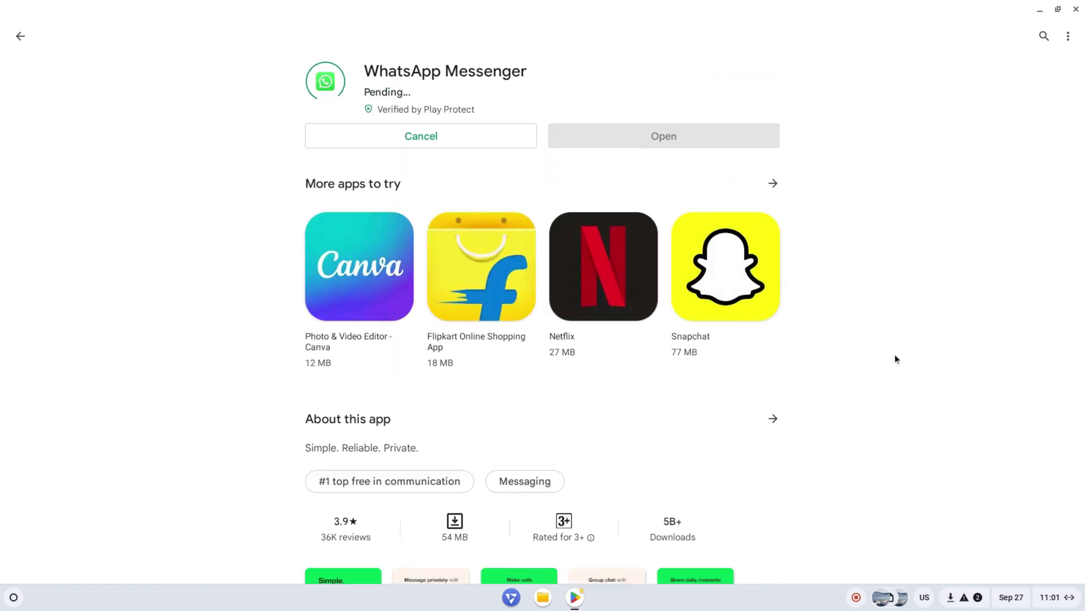
{"action": "left_click", "coordinate": [963, 597]}
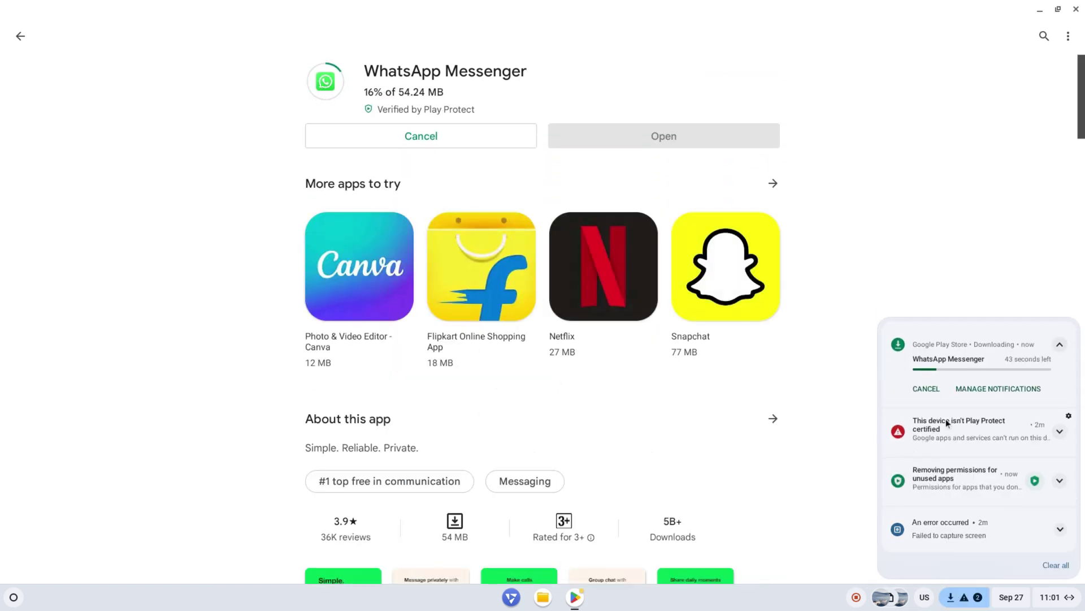
{"action": "left_click", "coordinate": [20, 36]}
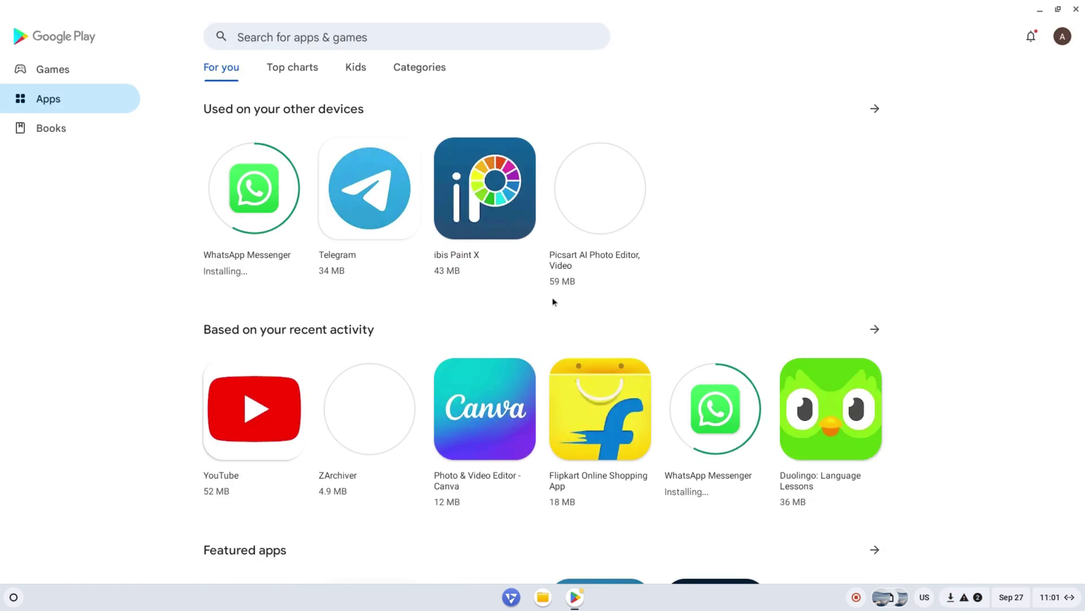
{"action": "left_click", "coordinate": [480, 189]}
{"action": "left_click", "coordinate": [734, 87]}
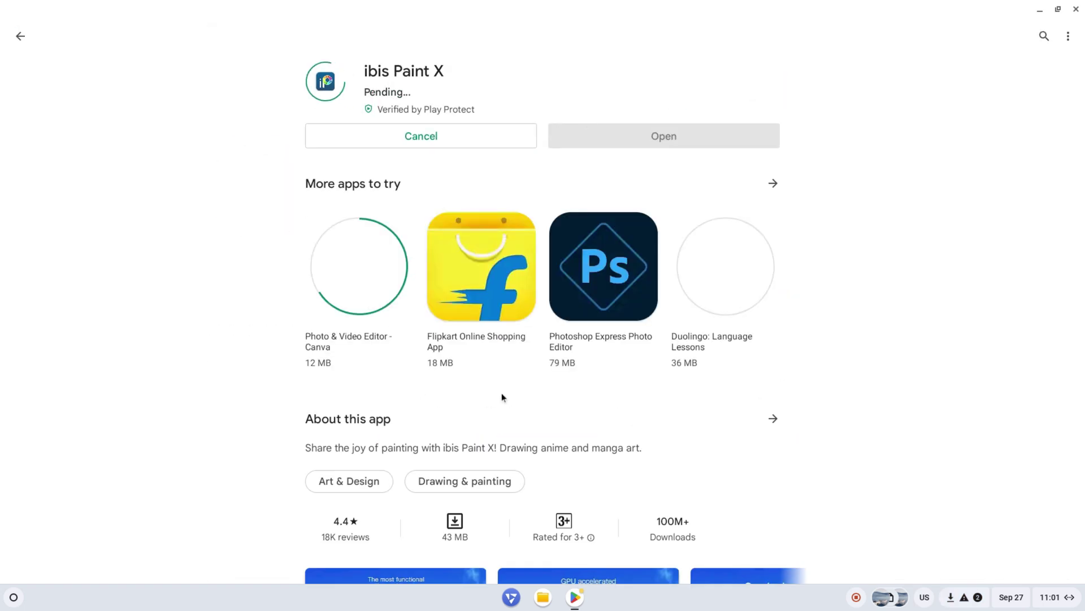
{"action": "key", "text": "Escape"}
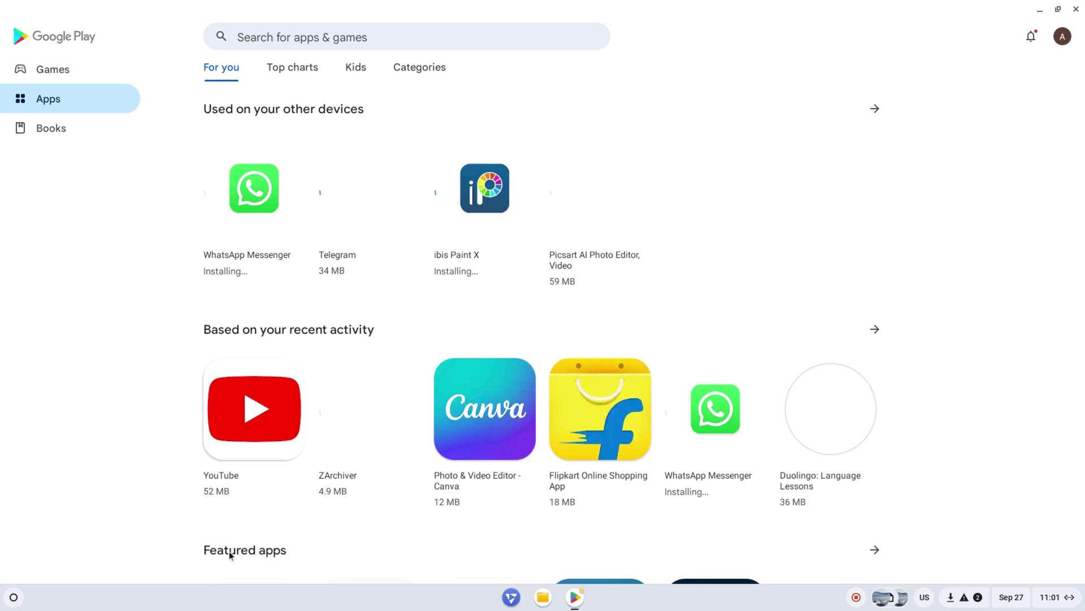
Step: Launch WhatsApp Messenger, accept its terms, then close it and return to the store
{"action": "left_click", "coordinate": [713, 411]}
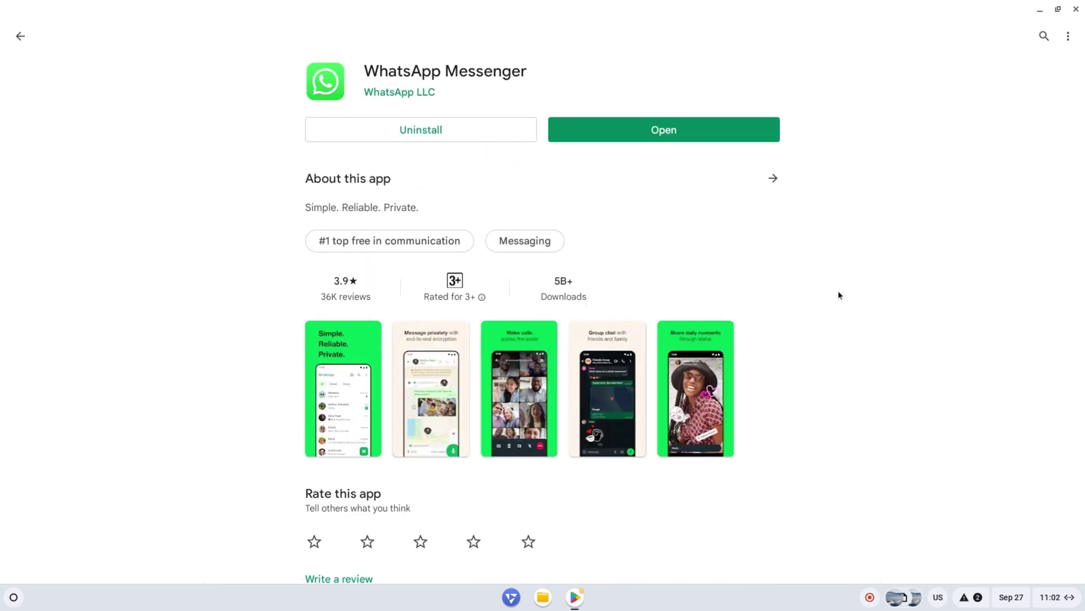
{"action": "left_click", "coordinate": [664, 131]}
{"action": "left_click", "coordinate": [853, 502]}
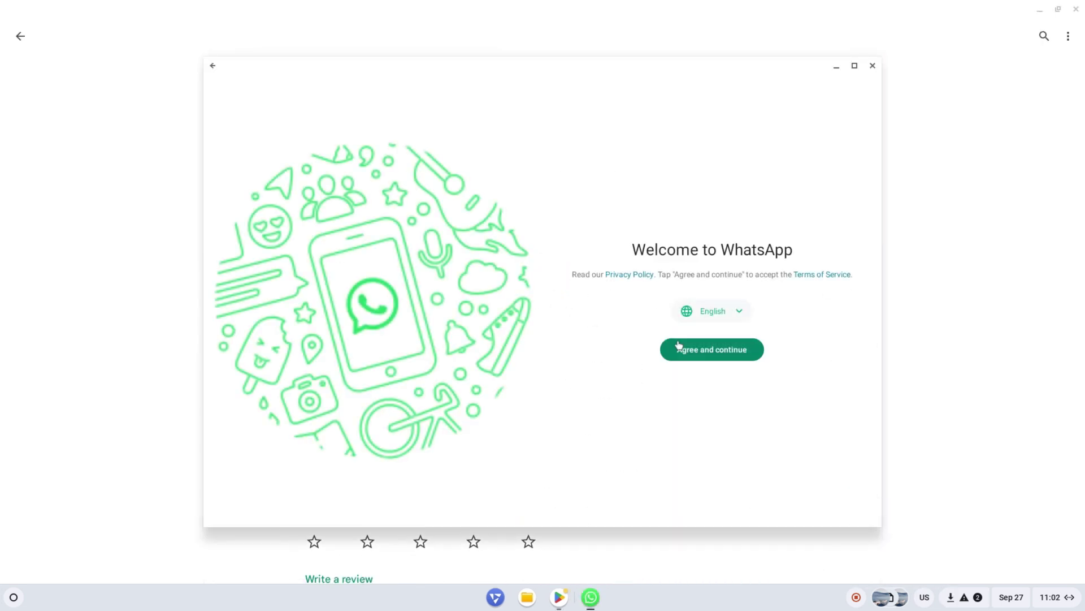
{"action": "left_click", "coordinate": [693, 349]}
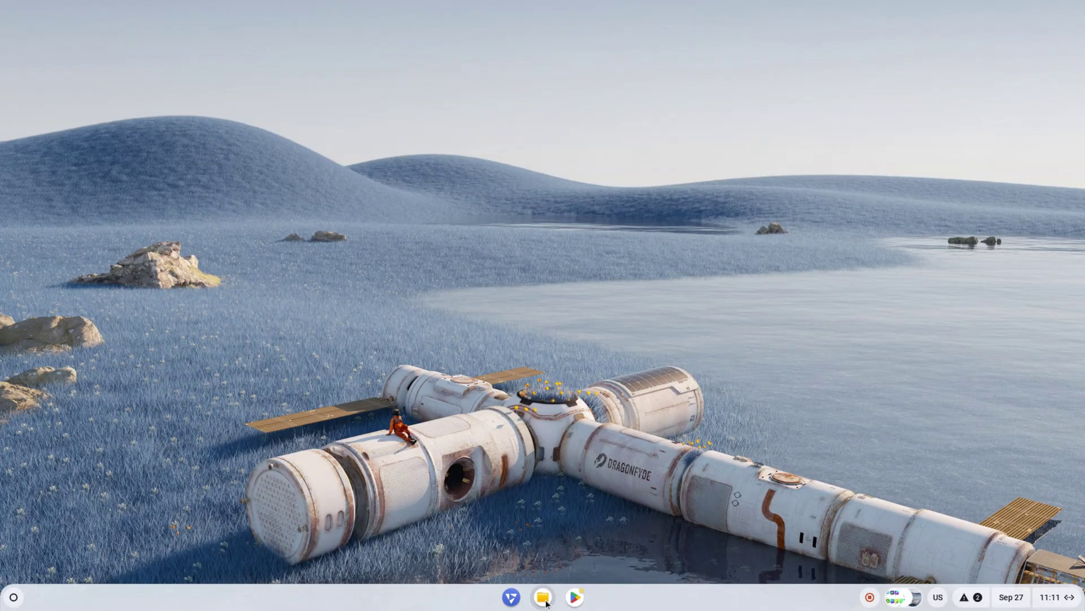
Step: Browse the internal drive's FYDEOS-DUAL-BOOT and Windows partitions in Files, then close Files
{"action": "left_click", "coordinate": [304, 278]}
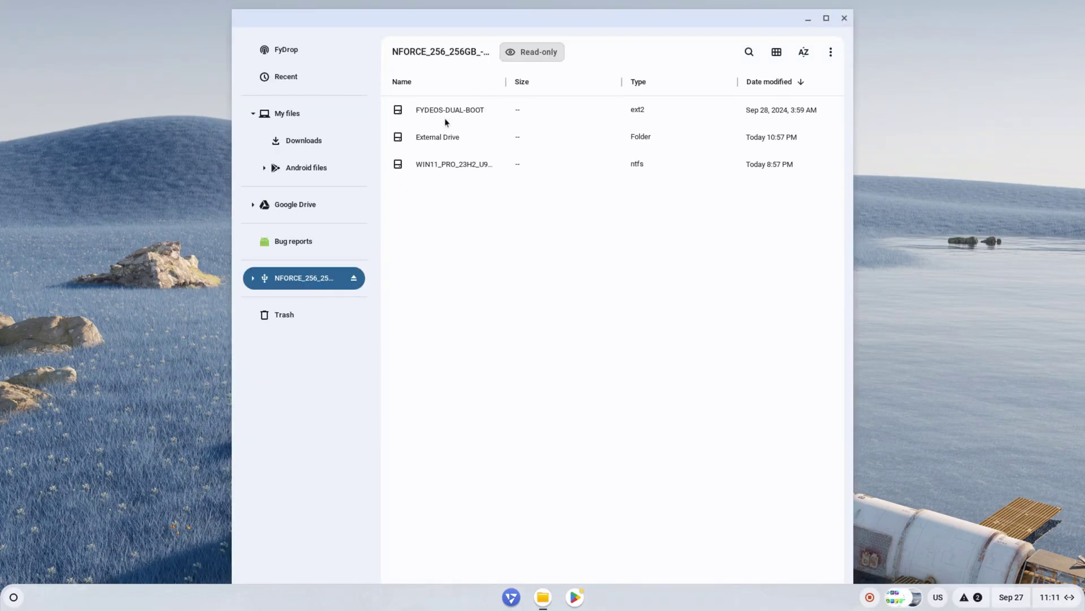
{"action": "double_click", "coordinate": [445, 149]}
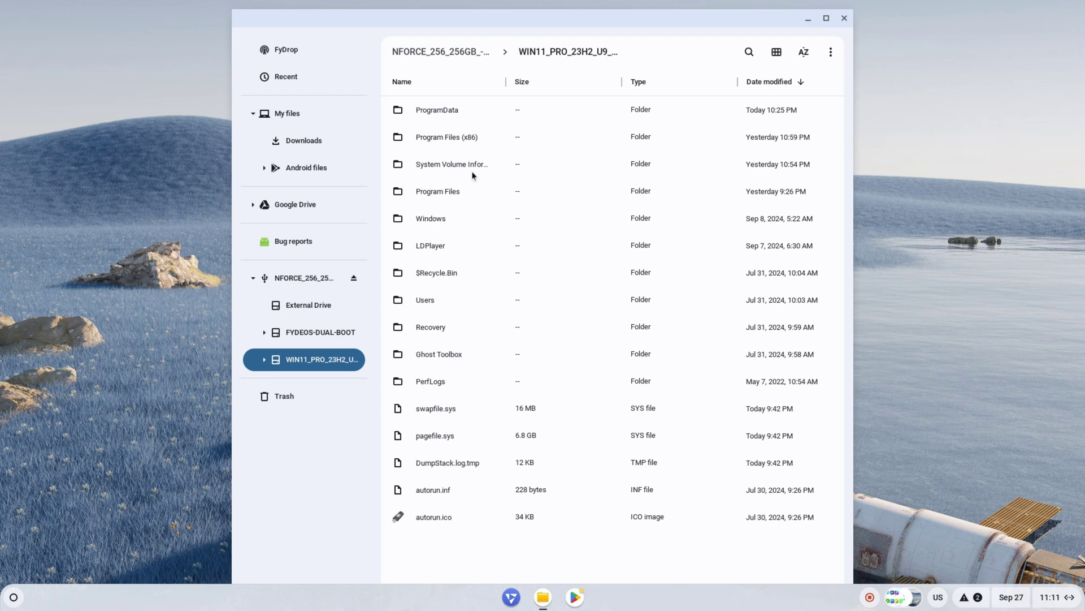
{"action": "left_click", "coordinate": [466, 54]}
{"action": "left_click", "coordinate": [317, 331]}
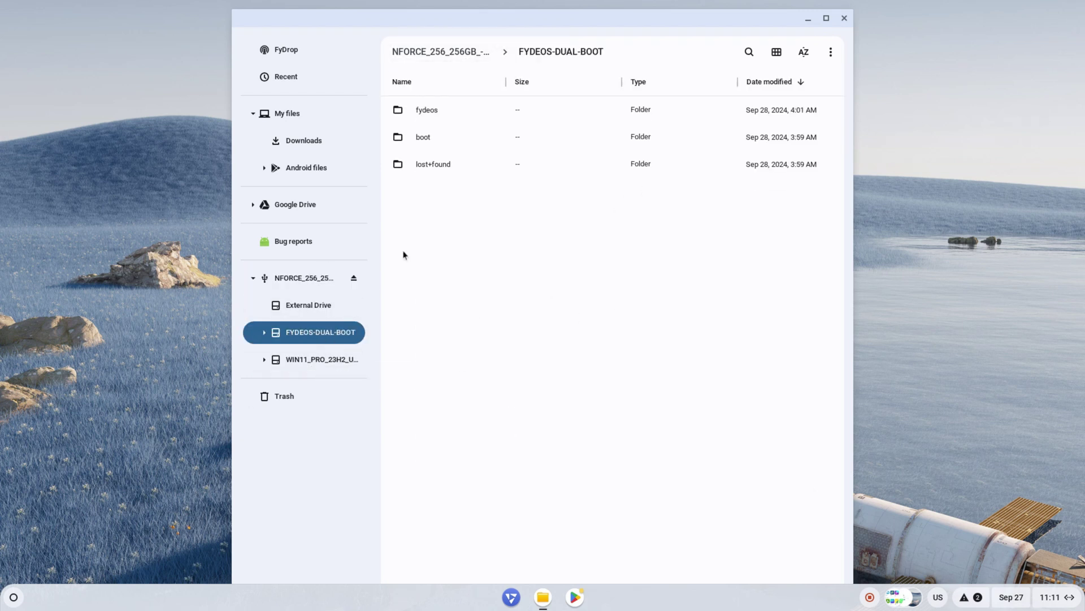
{"action": "left_click", "coordinate": [299, 360]}
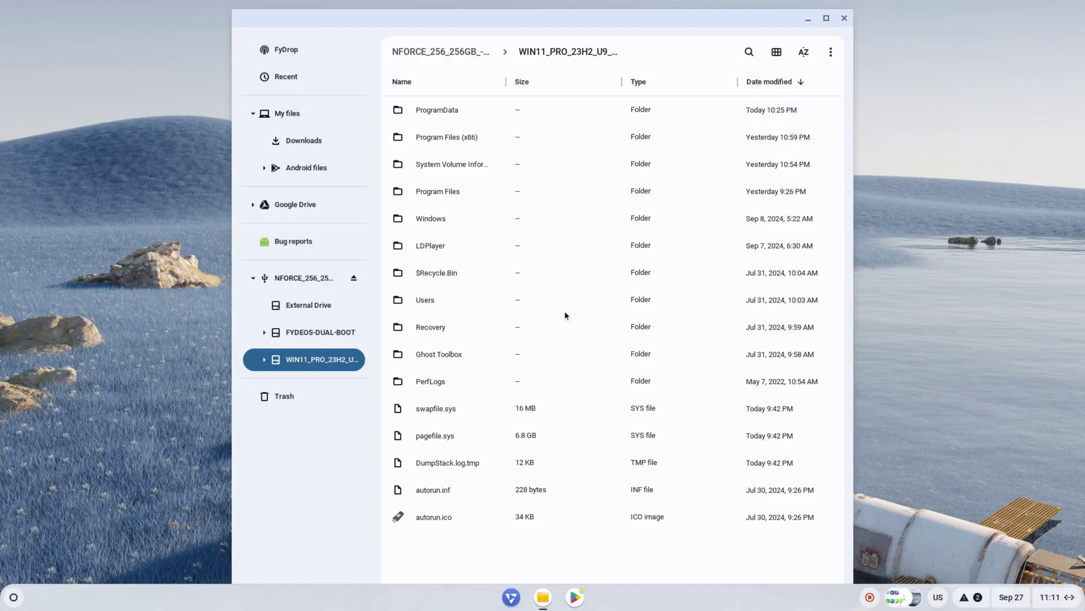
{"action": "key", "text": "super"}
{"action": "key", "text": "Escape"}
Step: Sign out of FydeOS and sign in to Windows 11 with the account password
{"action": "left_click", "coordinate": [1061, 603]}
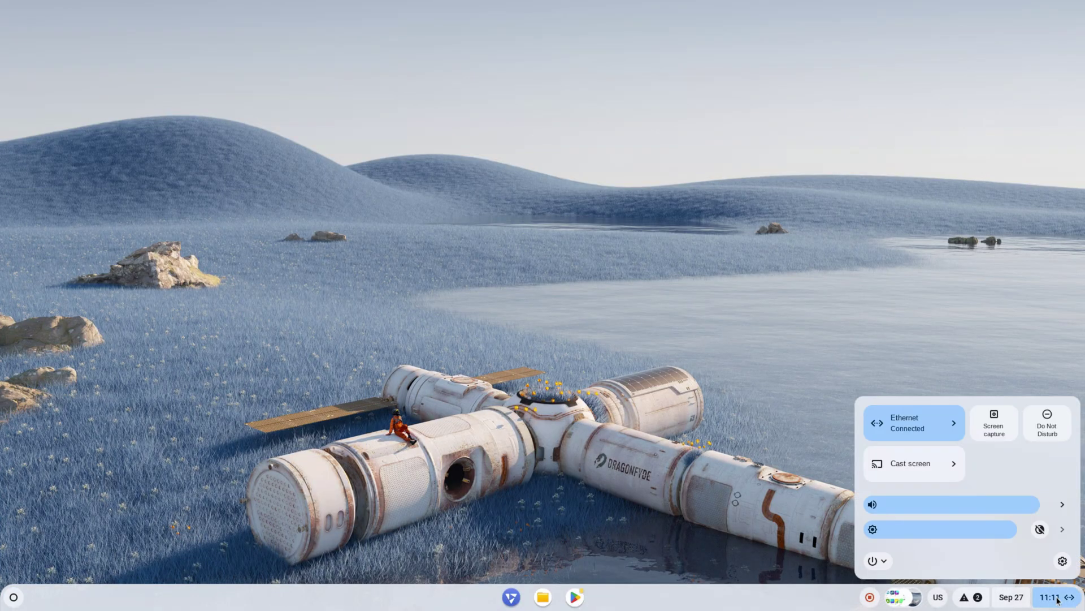
{"action": "left_click", "coordinate": [885, 562]}
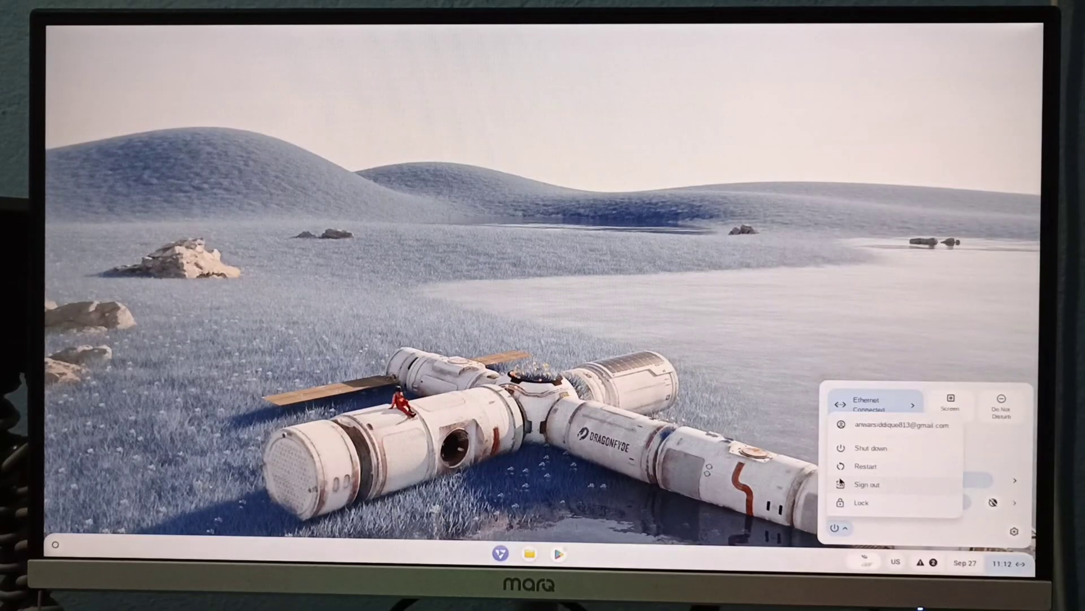
{"action": "left_click", "coordinate": [840, 482]}
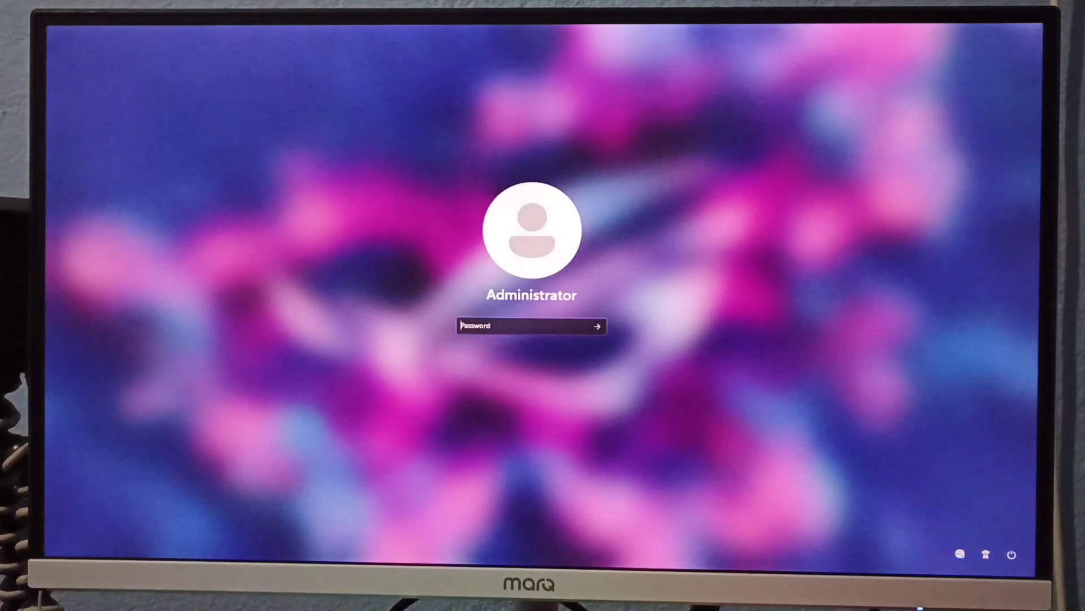
{"action": "key", "text": "Return"}
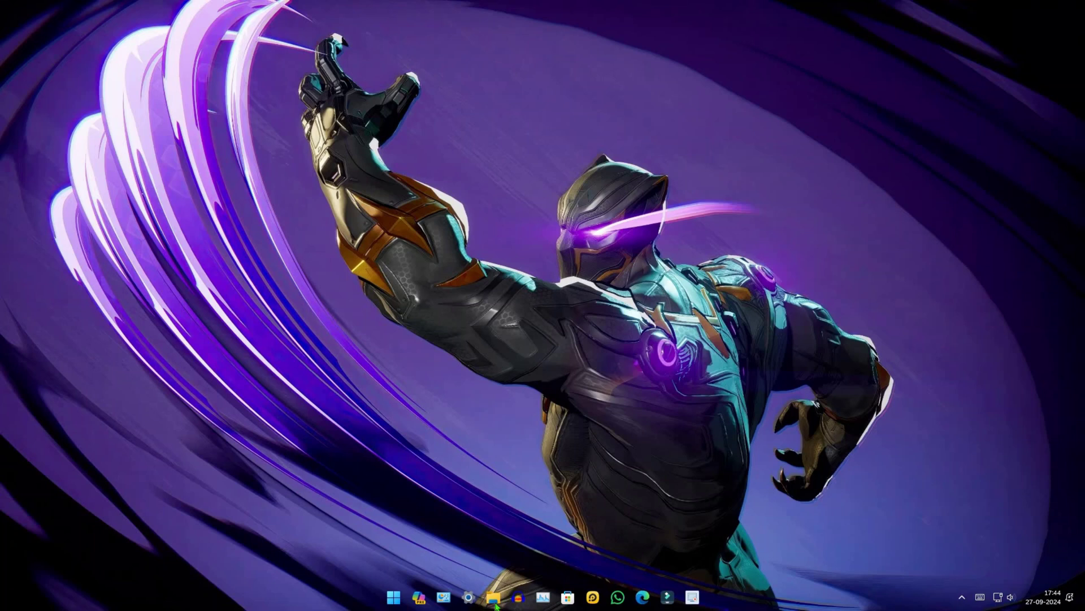
Step: Check that C: and Local Disk (D:) appear under This PC, then close File Explorer and refresh the desktop
{"action": "left_click", "coordinate": [493, 597]}
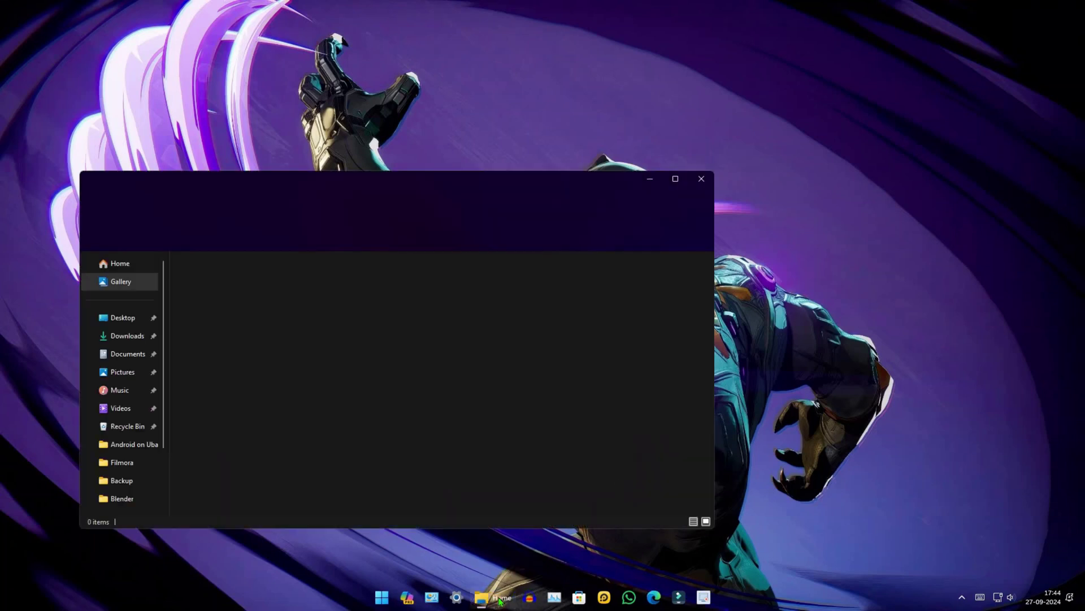
{"action": "scroll", "coordinate": [122, 396], "scroll_direction": "down", "scroll_amount": 3}
{"action": "left_click", "coordinate": [122, 422]}
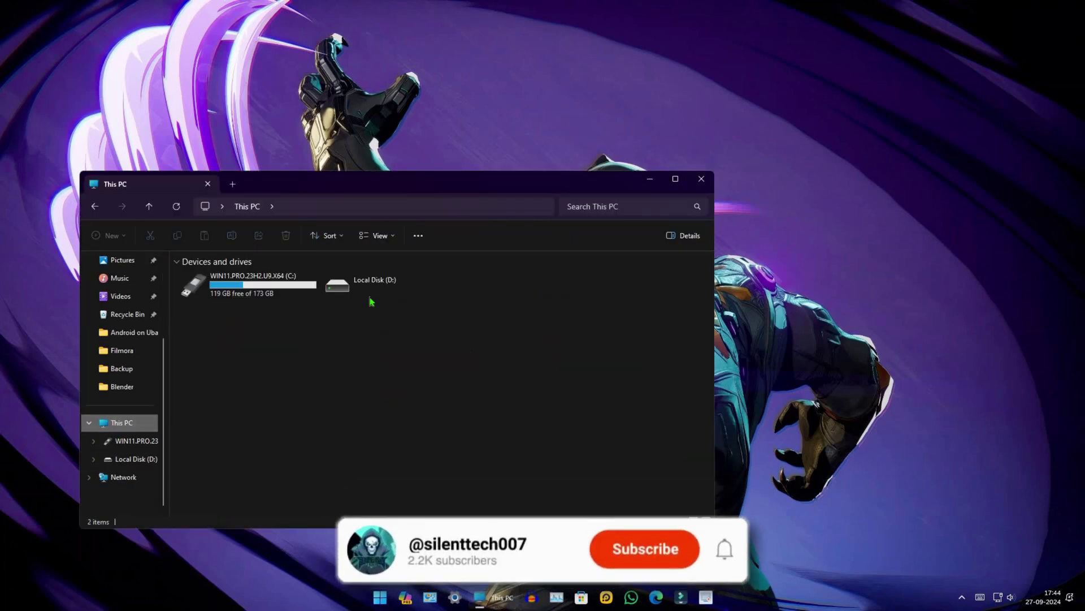
{"action": "key", "text": "Left"}
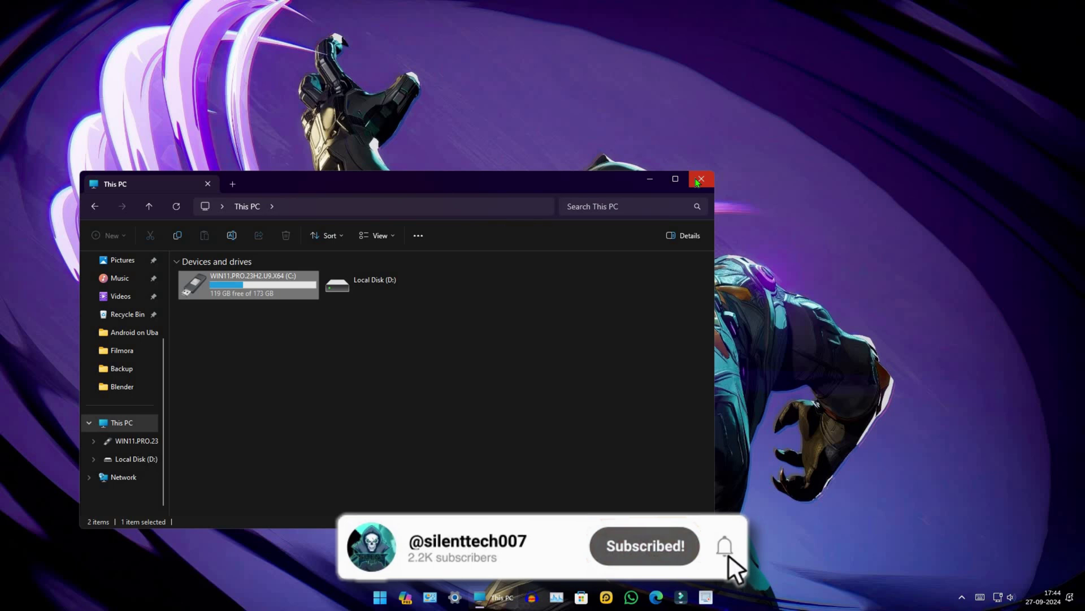
{"action": "left_click", "coordinate": [701, 178]}
{"action": "right_click", "coordinate": [586, 278]}
{"action": "left_click", "coordinate": [620, 325]}
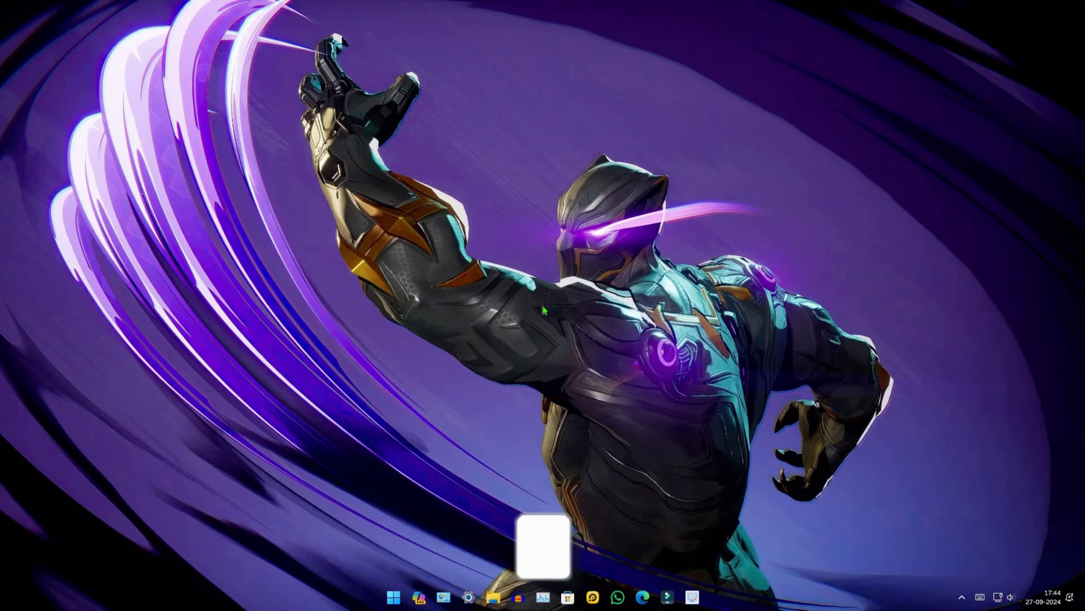